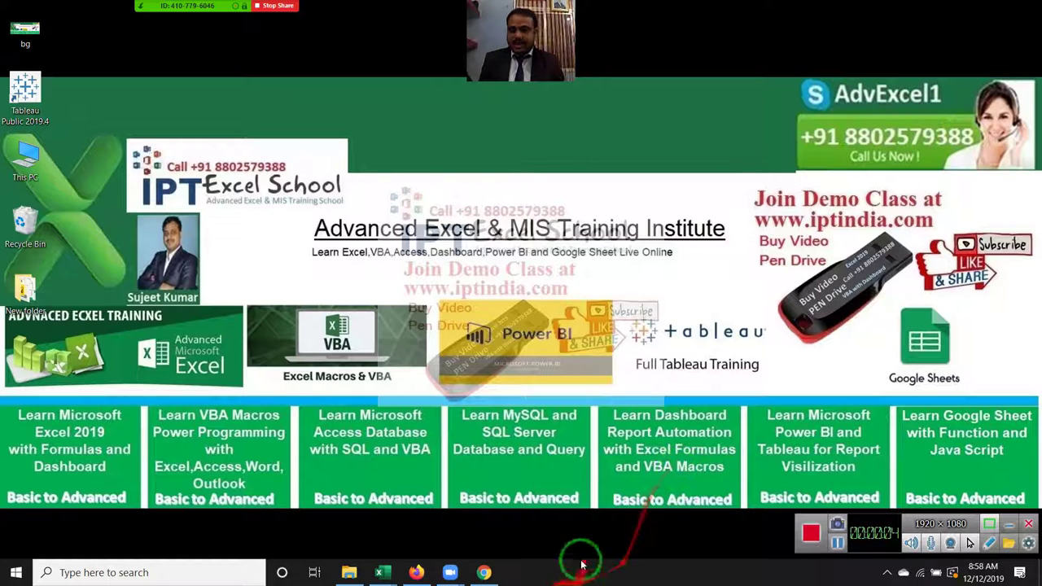
Bring the Book6 workbook to the front and close its Help pane
{"action": "mouse_move", "coordinate": [384, 565]}
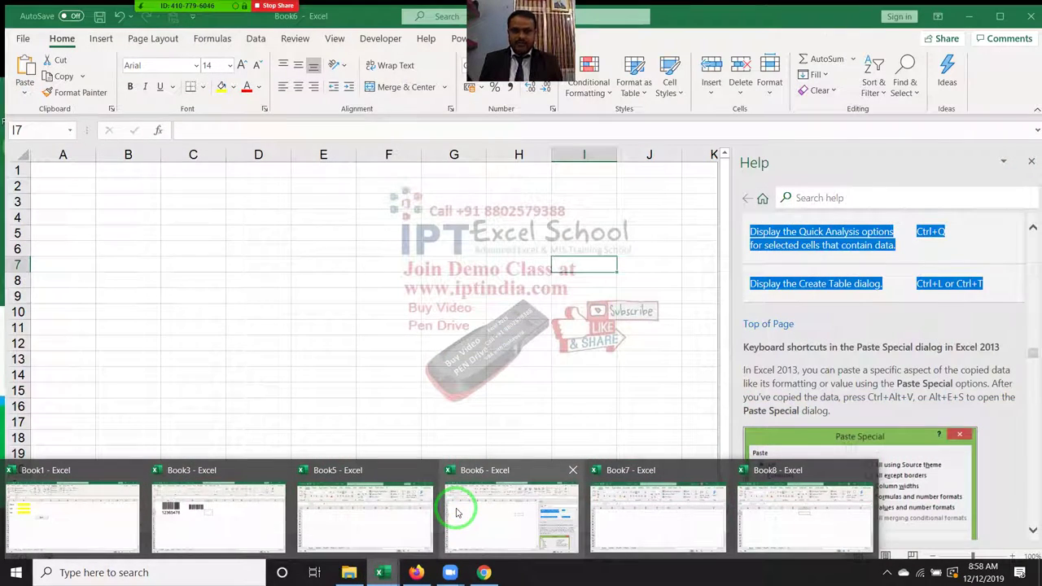
{"action": "left_click", "coordinate": [457, 513]}
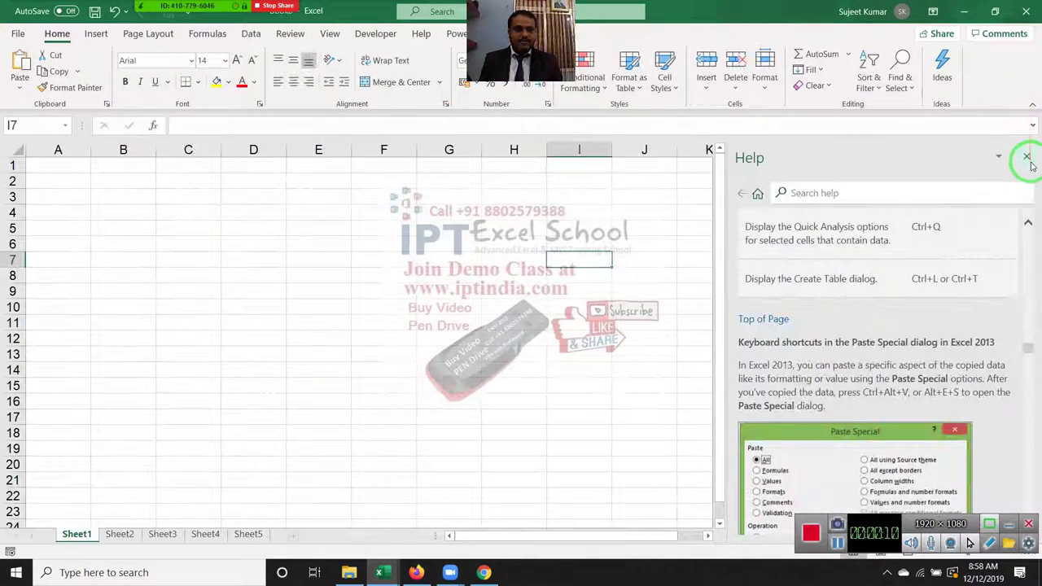
{"action": "left_click", "coordinate": [1028, 157]}
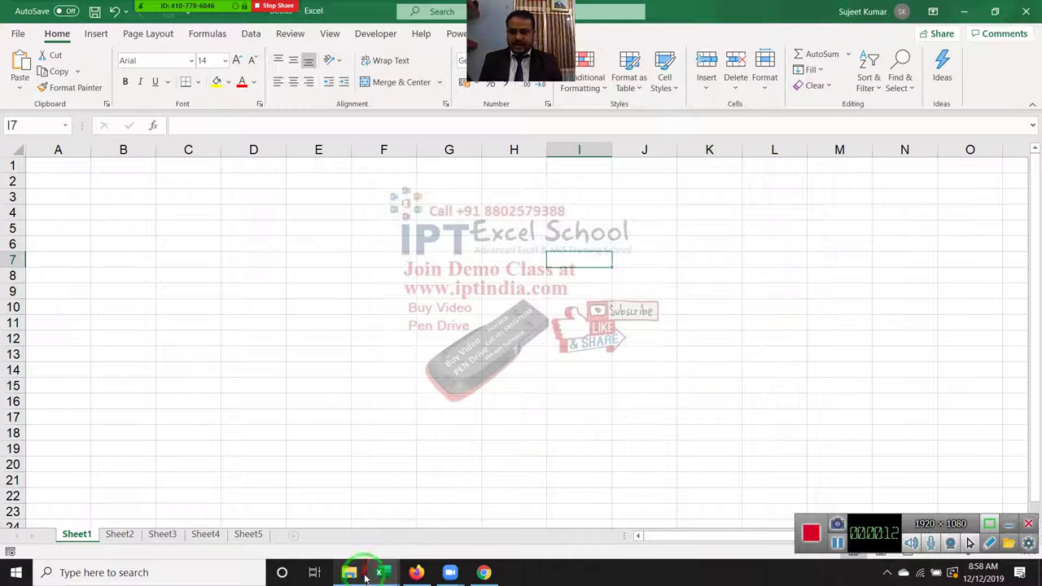
{"action": "left_click", "coordinate": [200, 275]}
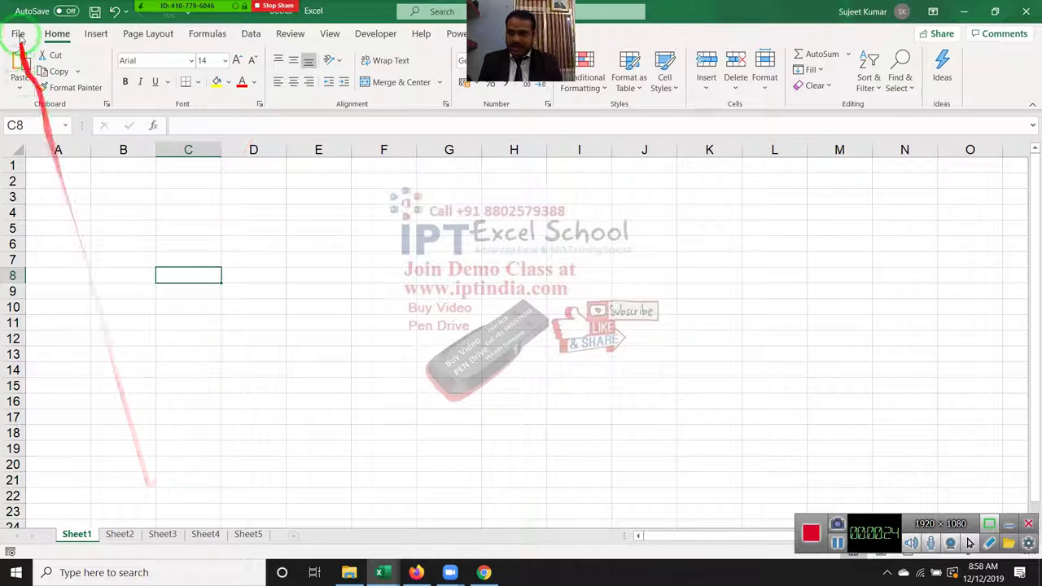
Open the DD workbook from the Recent list
{"action": "left_click", "coordinate": [18, 33]}
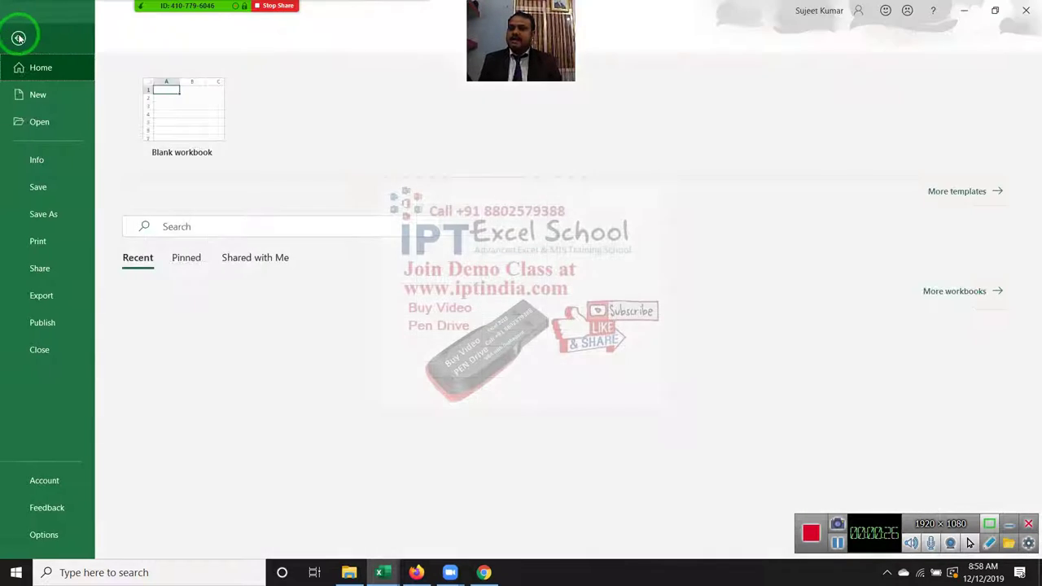
{"action": "left_click", "coordinate": [43, 123]}
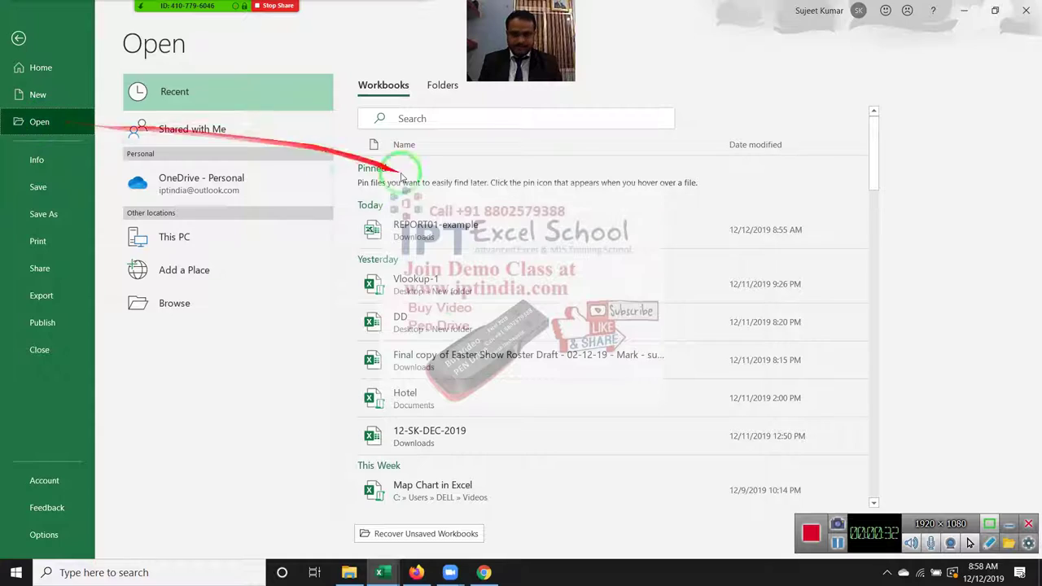
{"action": "left_click", "coordinate": [450, 319]}
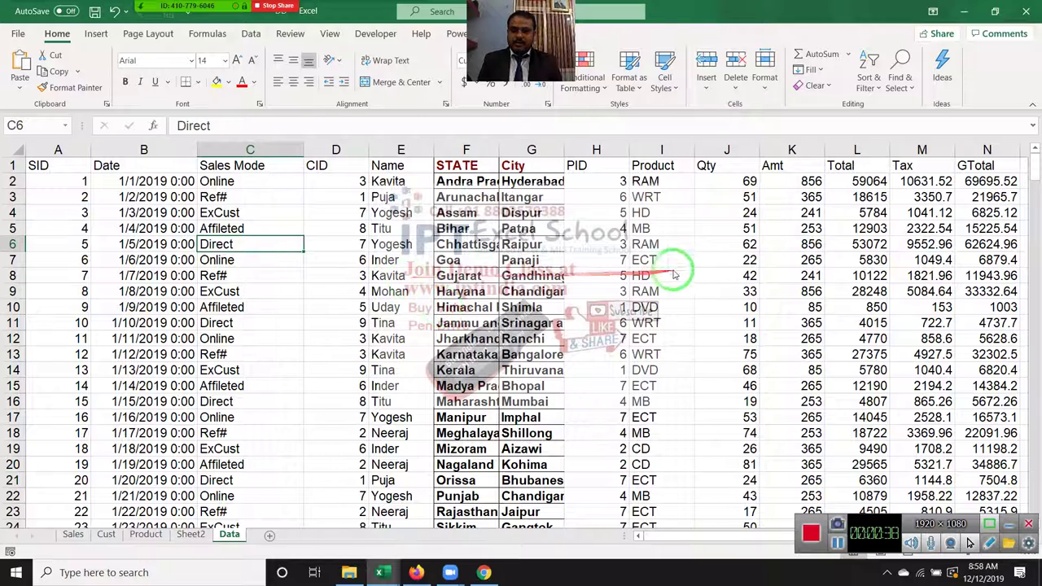
{"action": "left_click", "coordinate": [721, 260]}
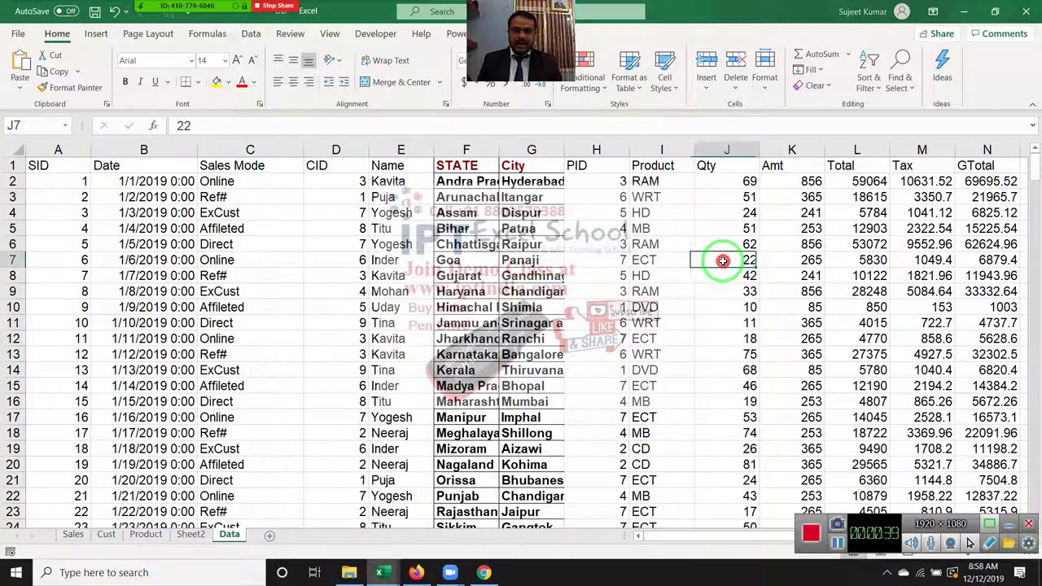
{"action": "left_click", "coordinate": [213, 83]}
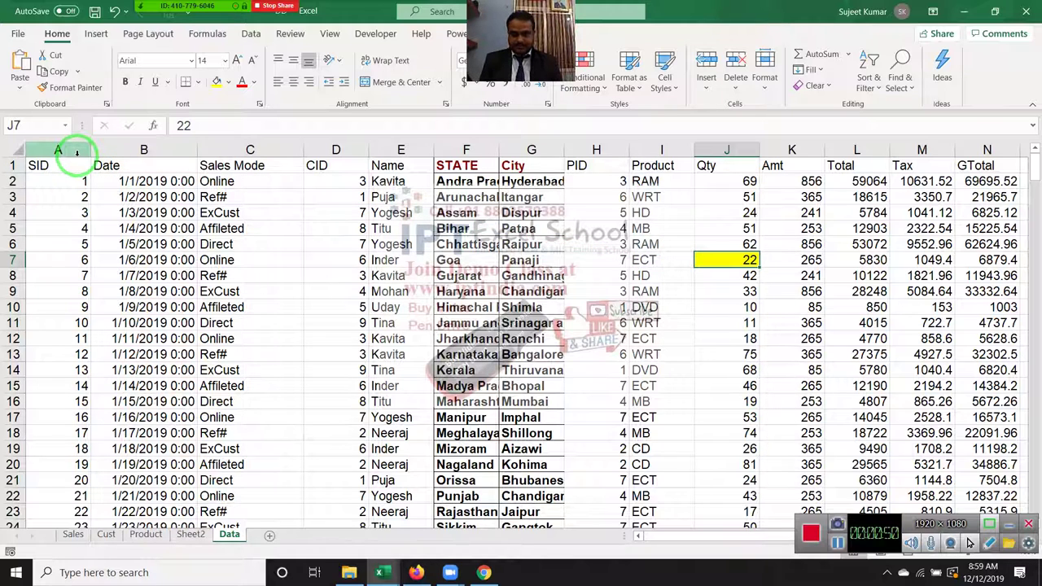
{"action": "key", "text": "ctrl+z"}
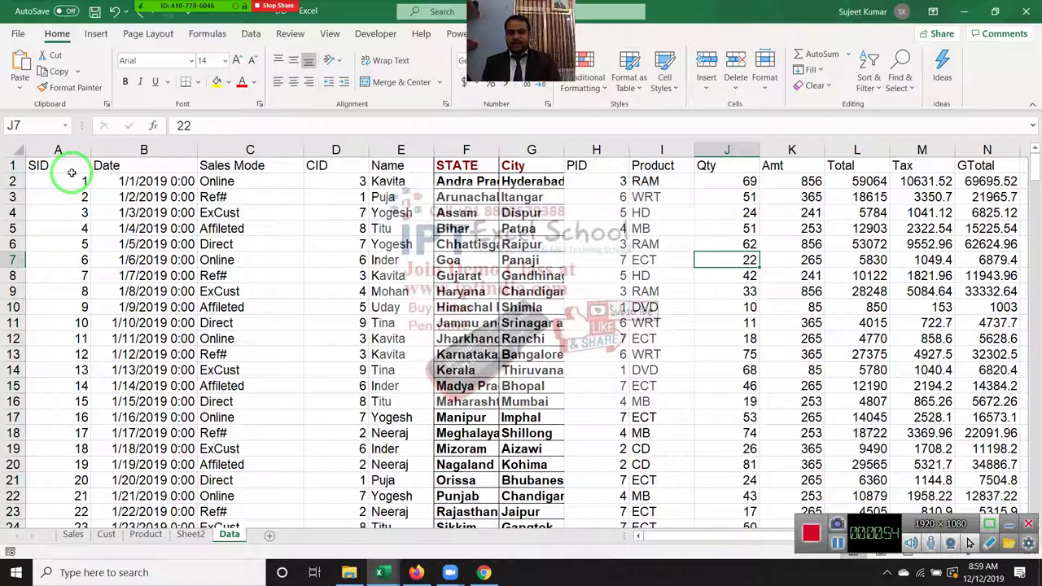
{"action": "left_click", "coordinate": [741, 160]}
{"action": "left_click", "coordinate": [740, 151]}
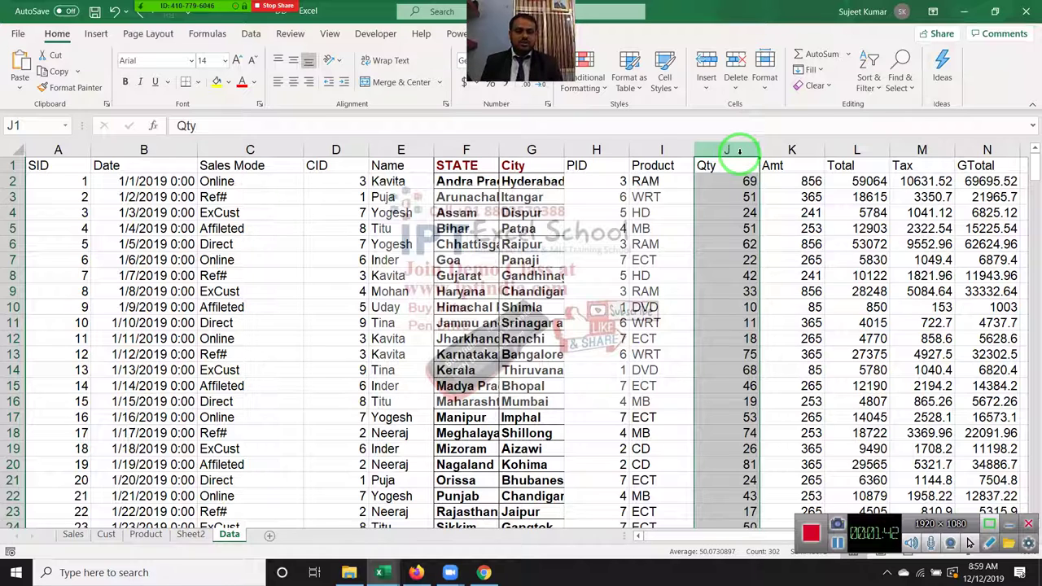
{"action": "left_click", "coordinate": [745, 354]}
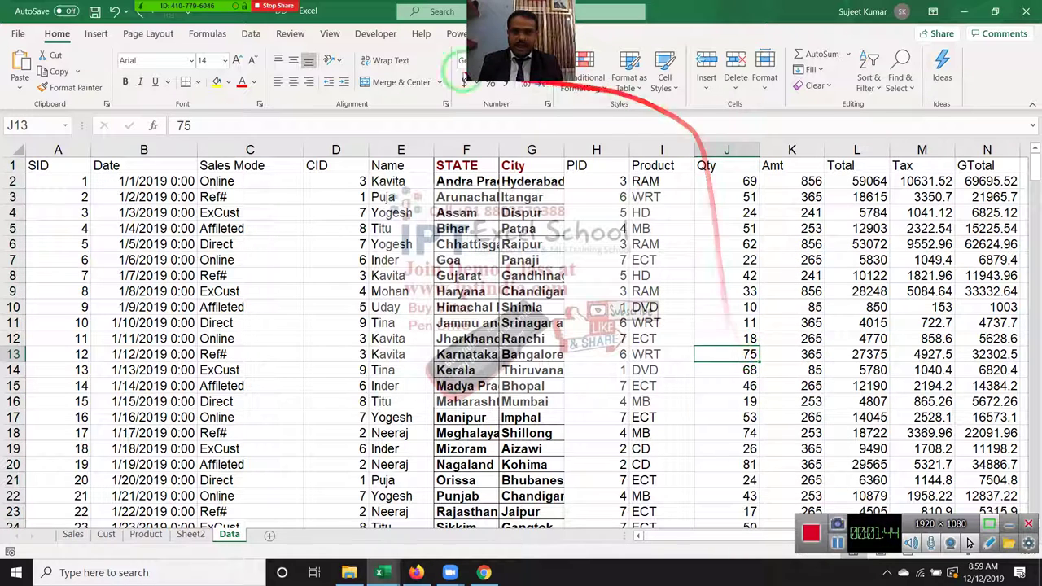
{"action": "left_click", "coordinate": [215, 83]}
{"action": "left_click", "coordinate": [244, 339]}
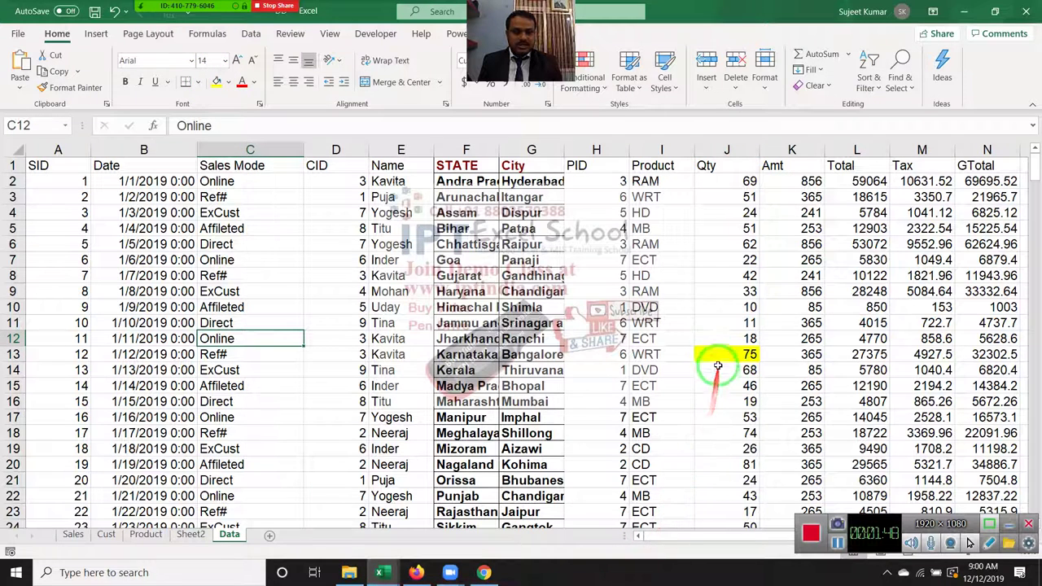
{"action": "left_click", "coordinate": [723, 356]}
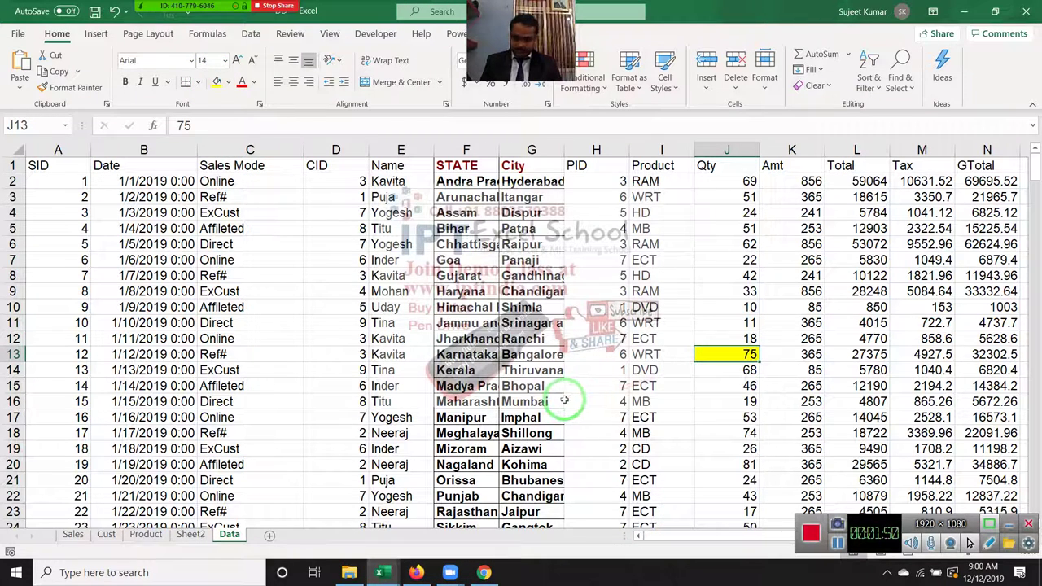
{"action": "scroll", "coordinate": [780, 383], "scroll_direction": "down", "scroll_amount": 5}
{"action": "scroll", "coordinate": [780, 383], "scroll_direction": "up", "scroll_amount": 5}
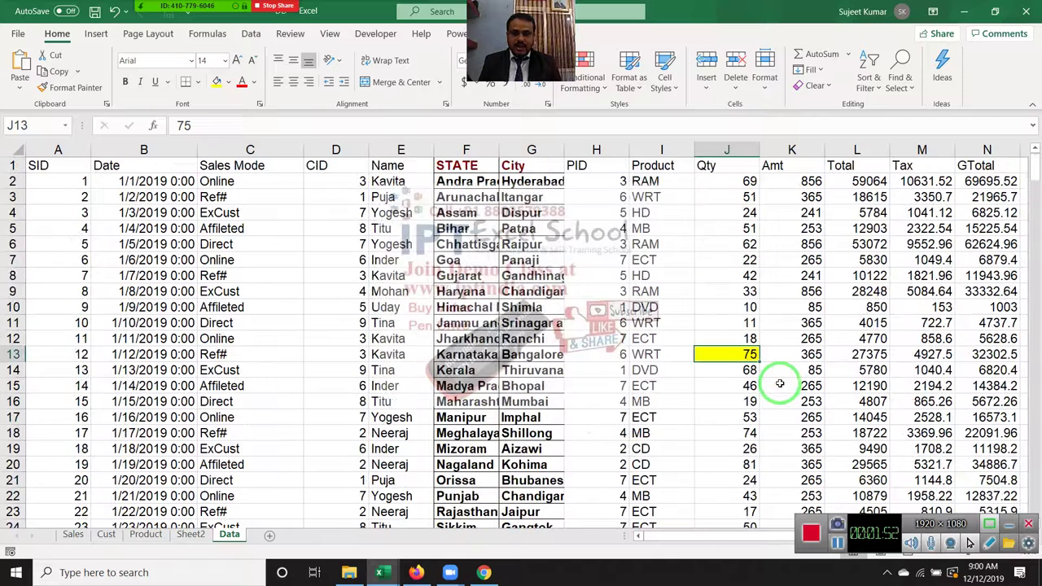
{"action": "key", "text": "ctrl+z"}
{"action": "left_click", "coordinate": [746, 277]}
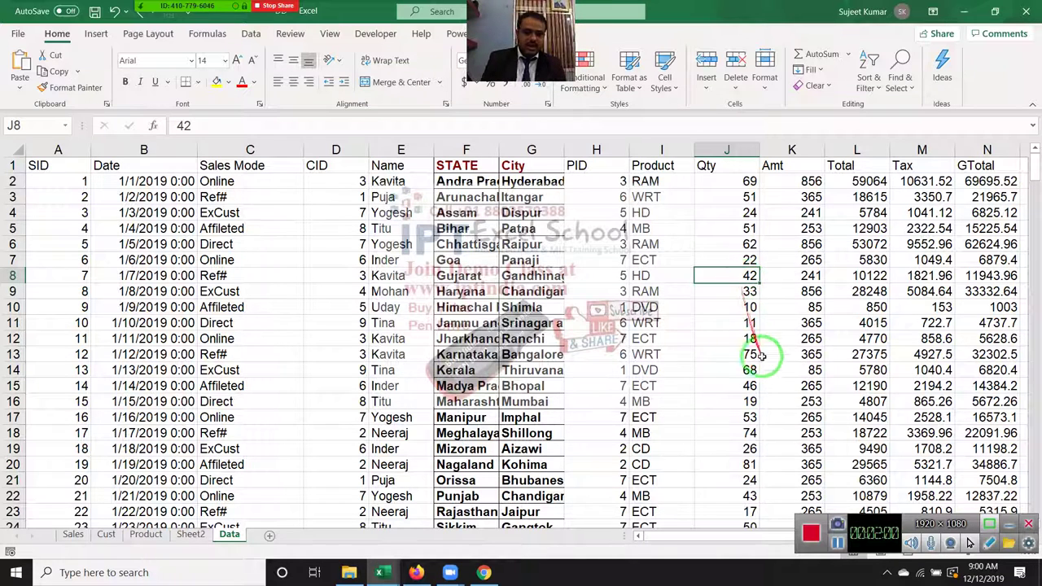
Select the Qty column (J) and start a Highlight Cells Greater Than rule
{"action": "left_click", "coordinate": [726, 149]}
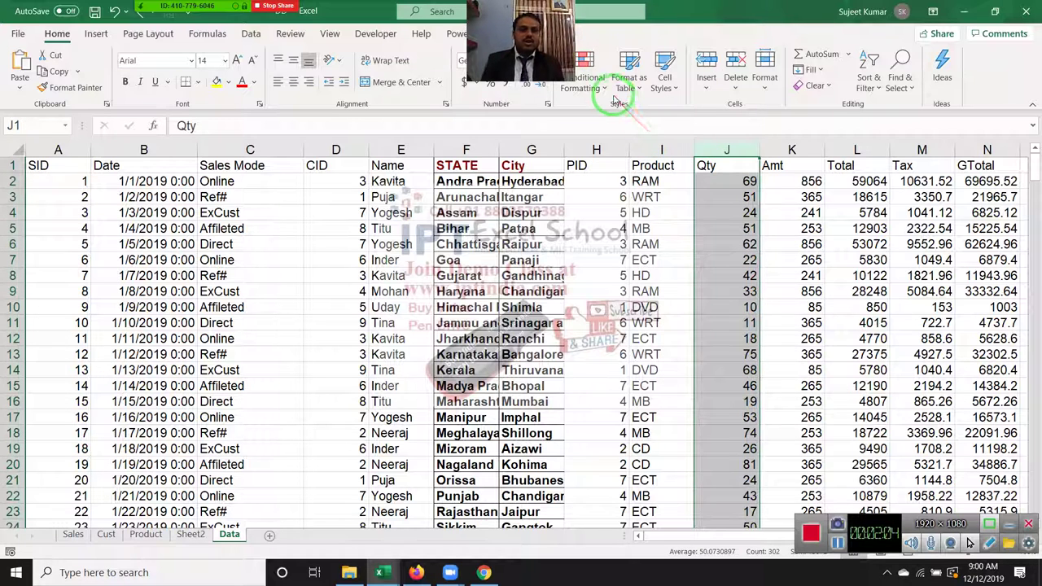
{"action": "left_click", "coordinate": [791, 339]}
{"action": "left_click", "coordinate": [736, 152]}
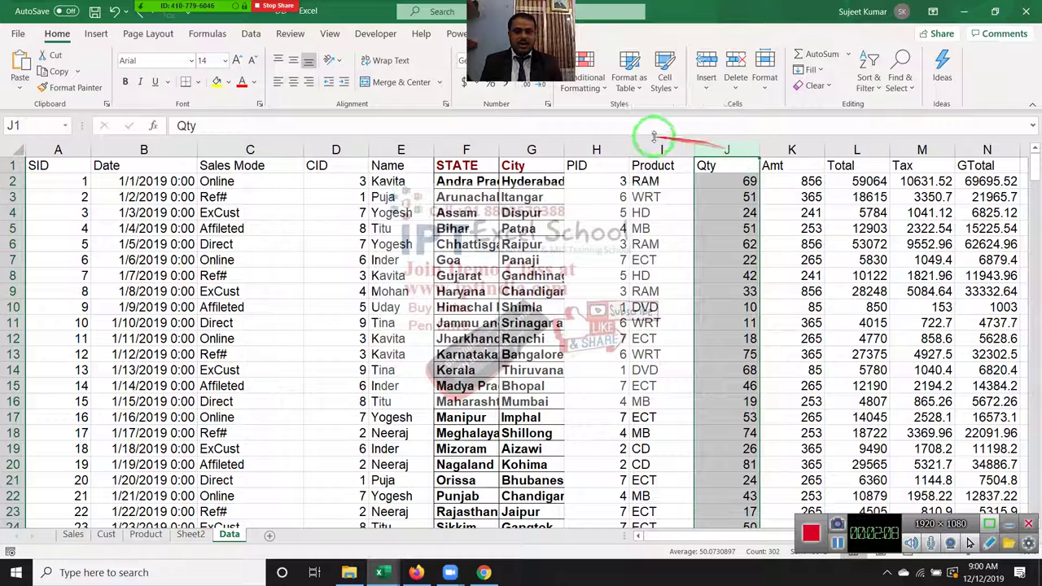
{"action": "left_click", "coordinate": [583, 94]}
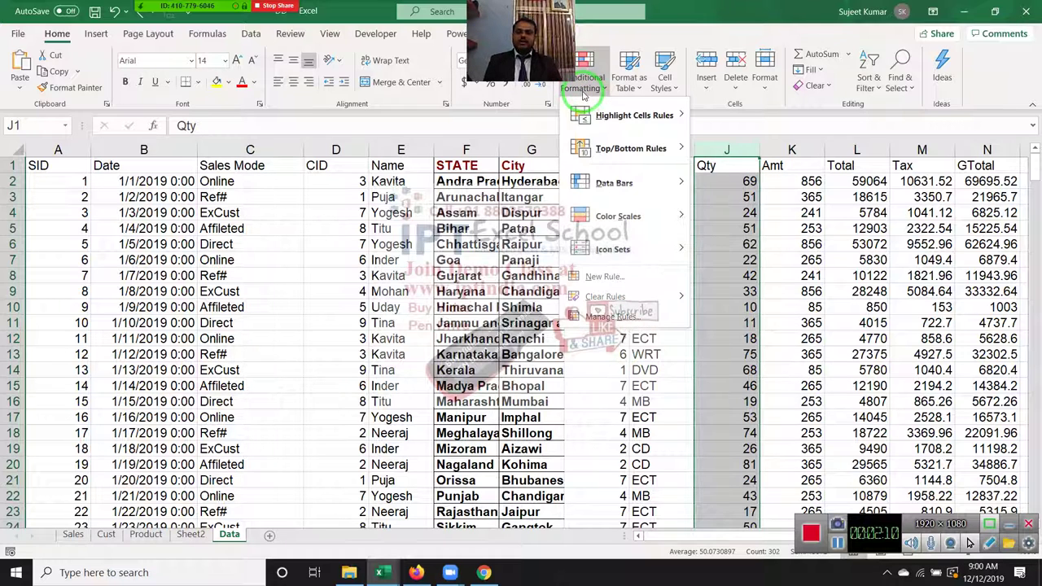
{"action": "mouse_move", "coordinate": [610, 115]}
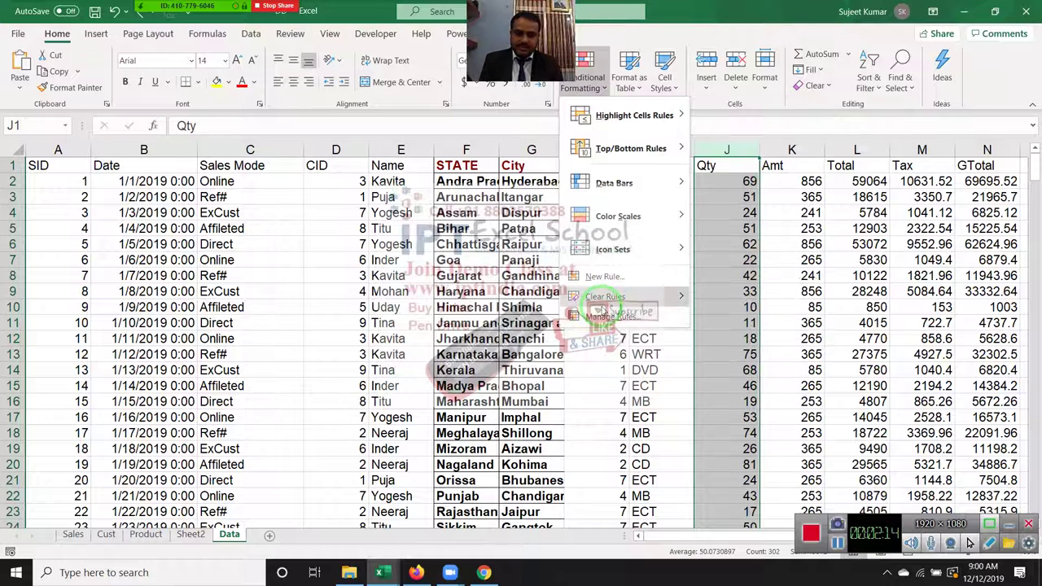
{"action": "mouse_move", "coordinate": [607, 296]}
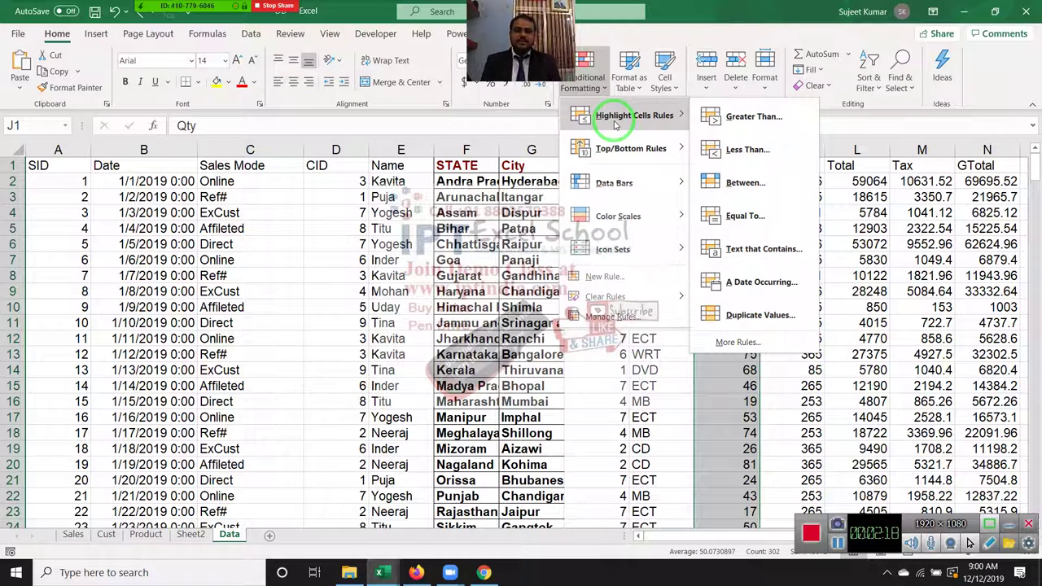
{"action": "left_click", "coordinate": [708, 117]}
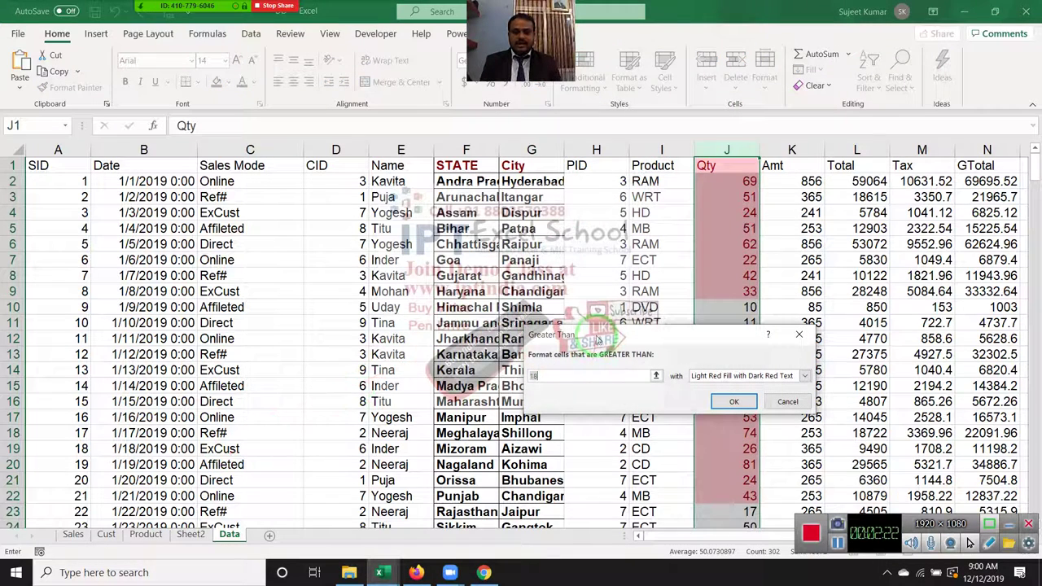
Enter 50 as the Greater Than threshold
{"action": "left_click_drag", "start_coordinate": [595, 335], "coordinate": [294, 225]}
{"action": "left_click_drag", "start_coordinate": [244, 266], "coordinate": [230, 271]}
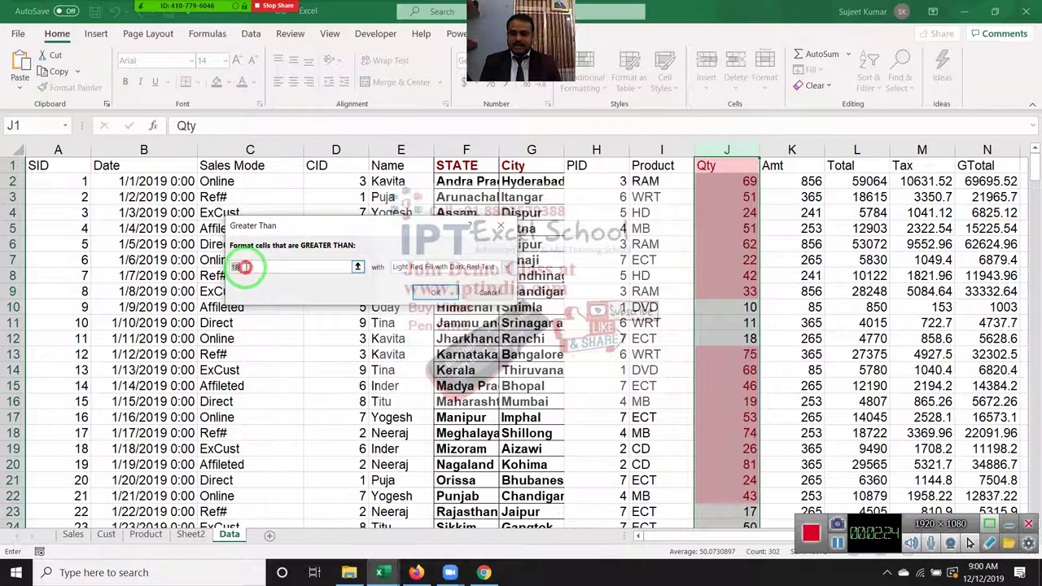
{"action": "type", "text": "50"}
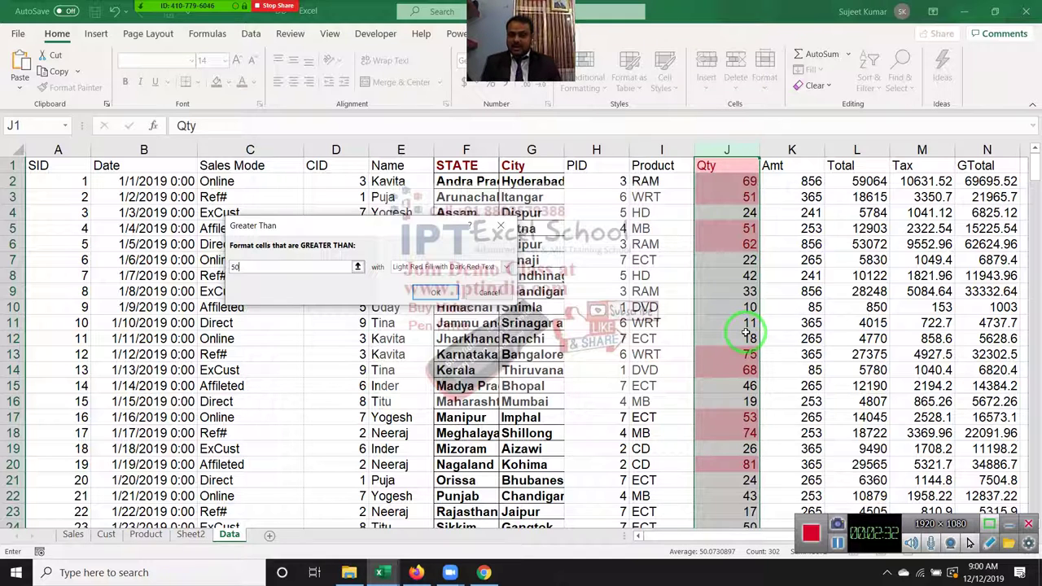
Preview the preset highlight styles, then choose Custom Format for the rule
{"action": "left_click", "coordinate": [505, 267]}
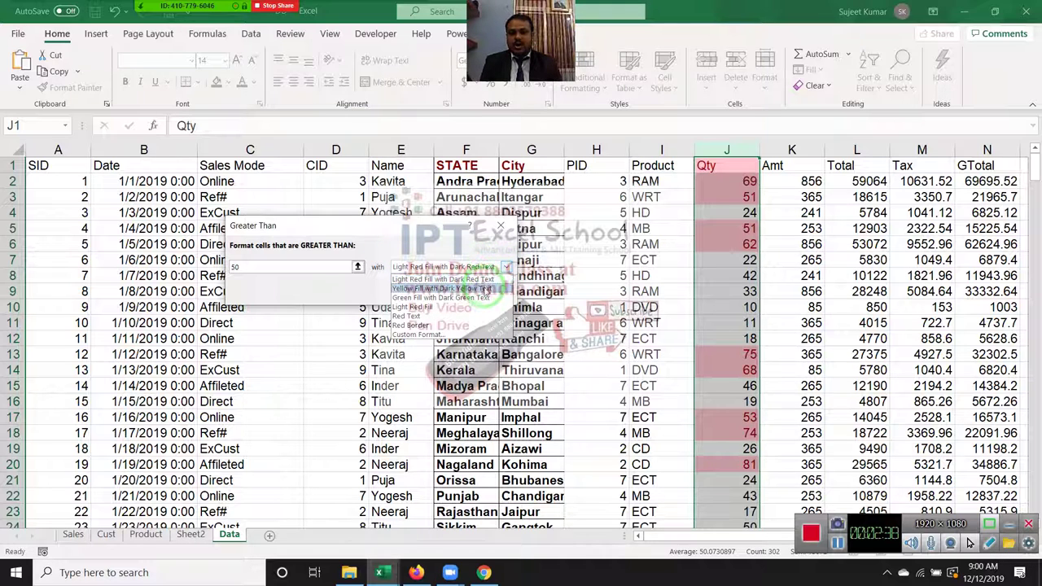
{"action": "left_click", "coordinate": [486, 289]}
{"action": "left_click", "coordinate": [480, 268]}
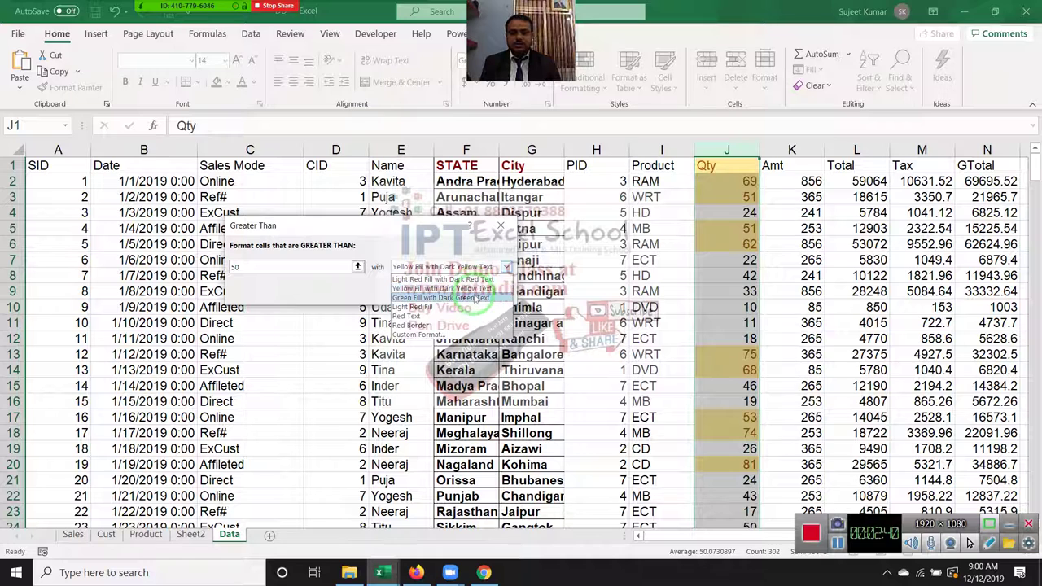
{"action": "left_click", "coordinate": [456, 297]}
{"action": "left_click", "coordinate": [473, 267]}
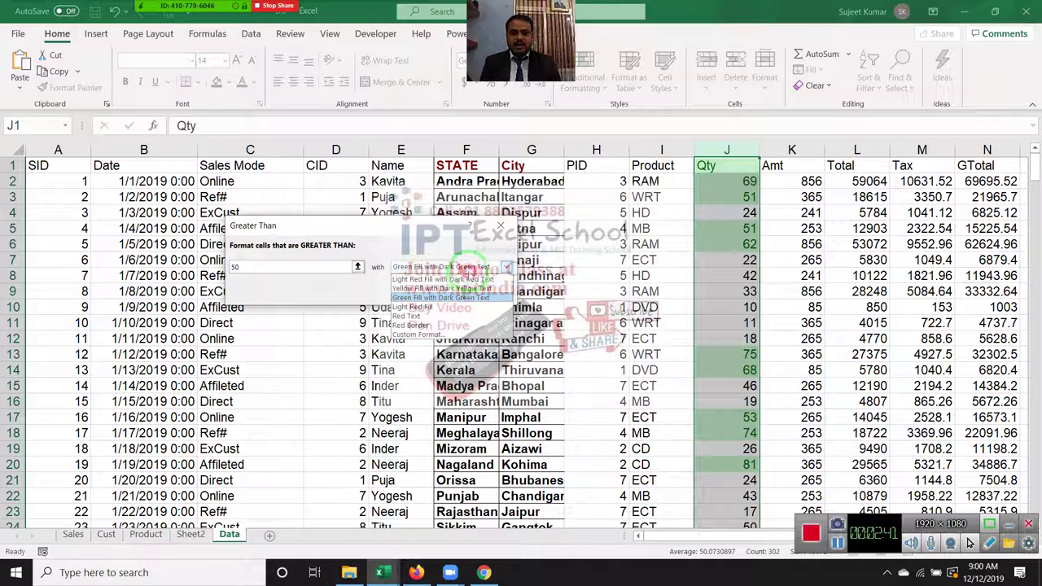
{"action": "left_click", "coordinate": [456, 309]}
{"action": "left_click", "coordinate": [452, 267]}
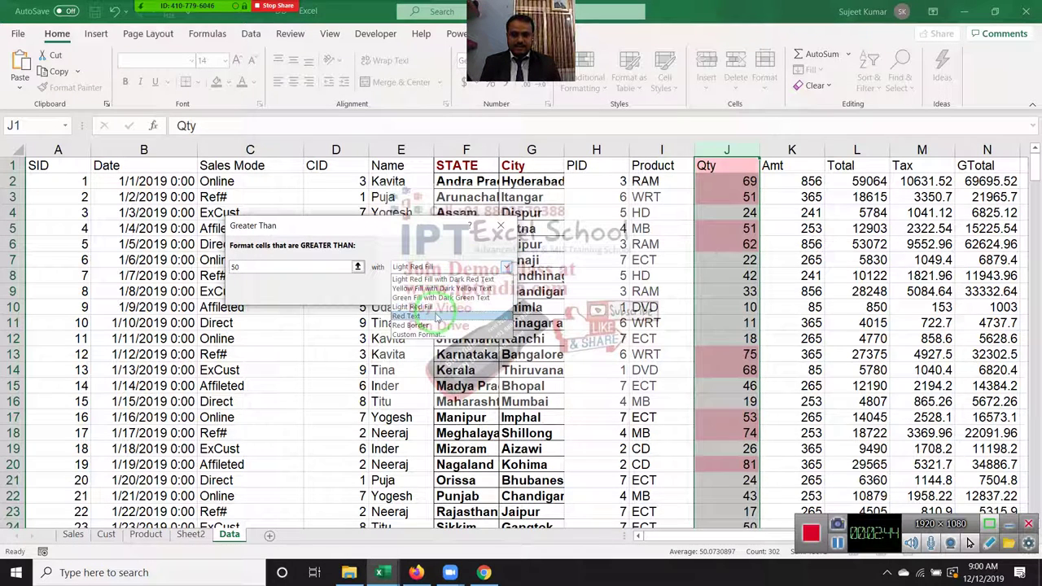
{"action": "left_click", "coordinate": [407, 316]}
{"action": "left_click", "coordinate": [429, 266]}
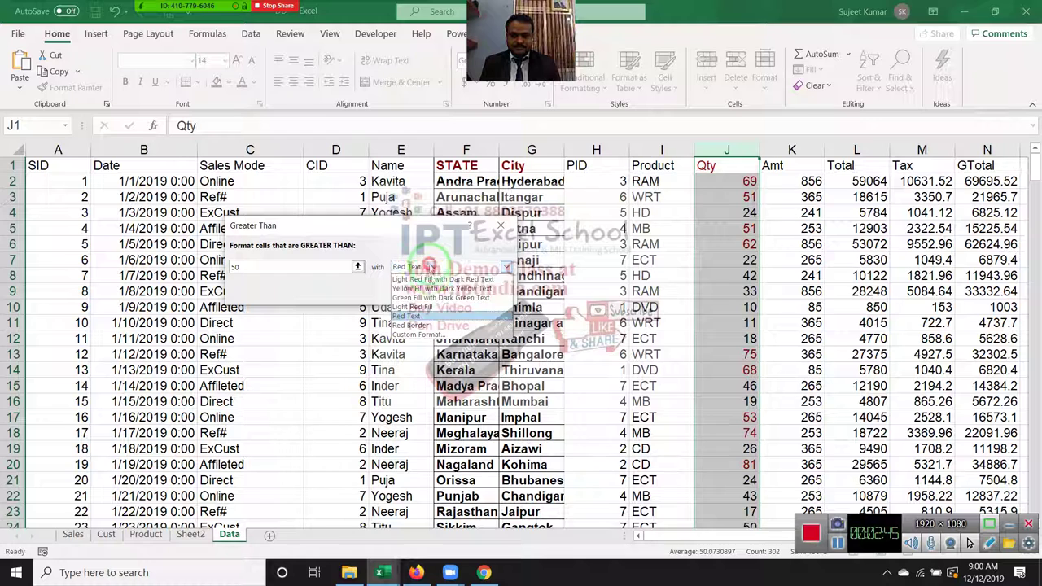
{"action": "left_click", "coordinate": [411, 325]}
{"action": "left_click", "coordinate": [426, 268]}
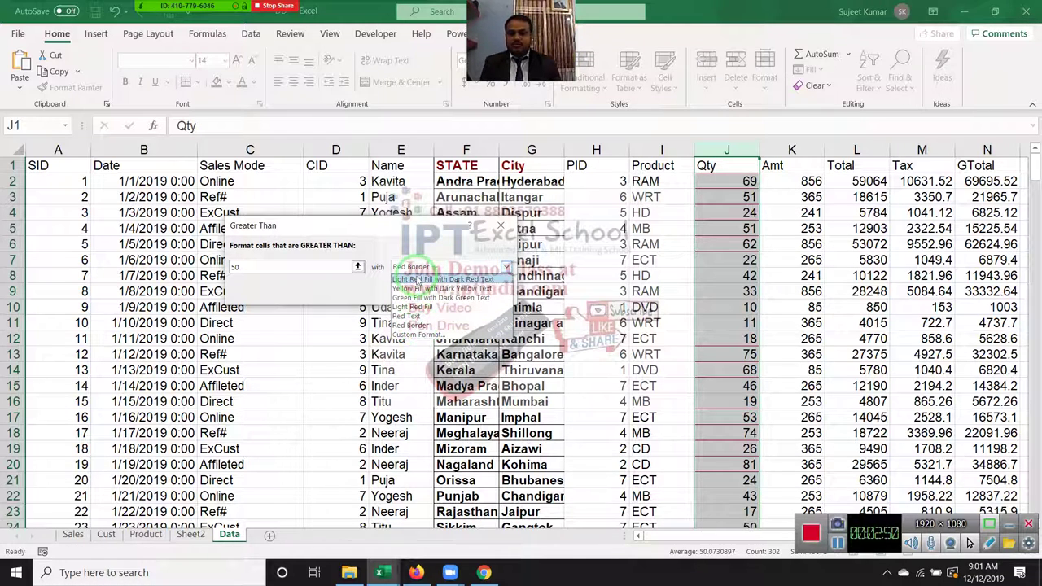
{"action": "left_click", "coordinate": [414, 310]}
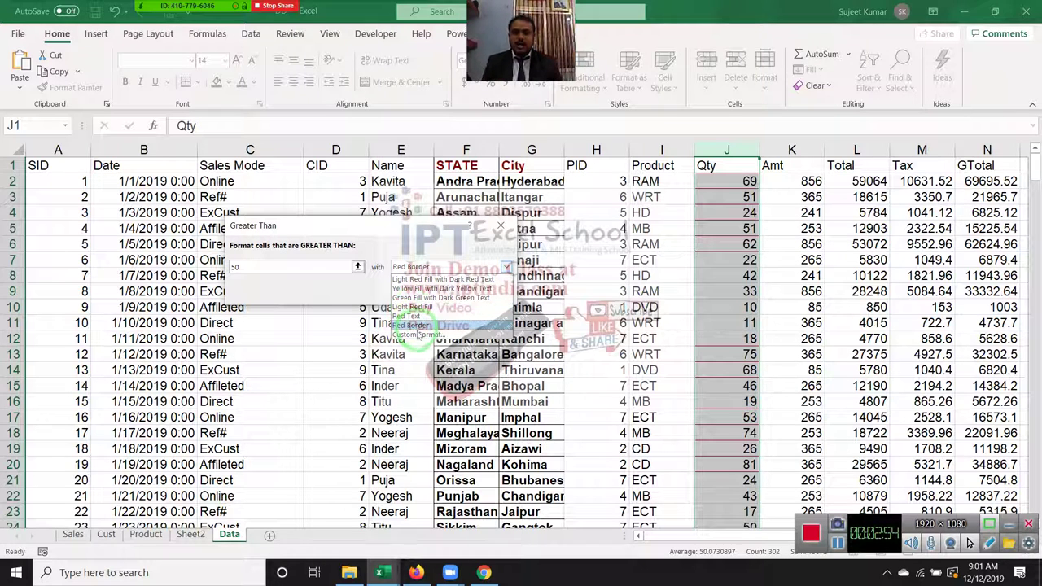
{"action": "left_click", "coordinate": [416, 335]}
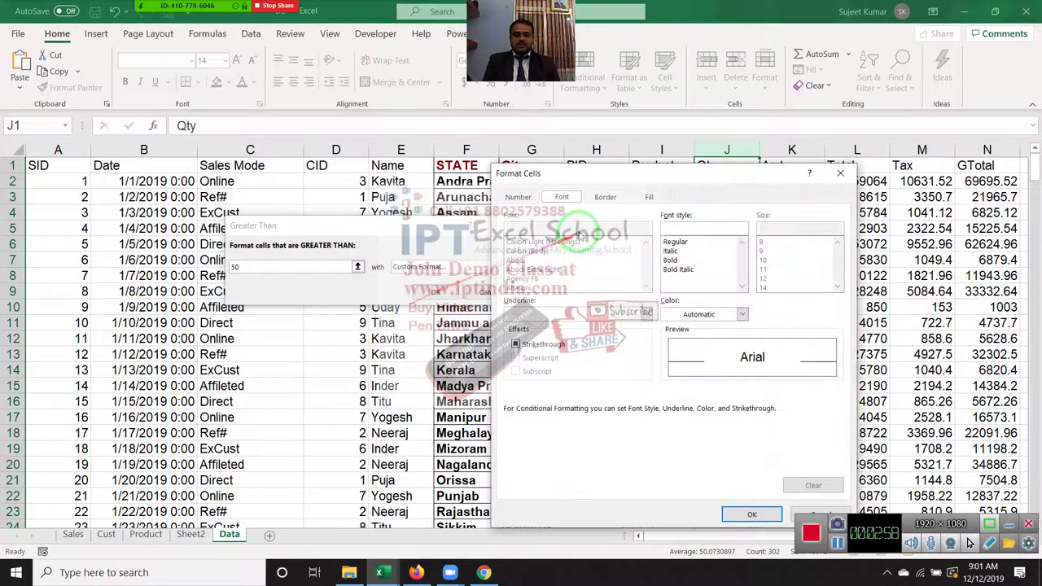
Try several background fill colours in Format Cells' Fill options
{"action": "left_click_drag", "start_coordinate": [591, 177], "coordinate": [405, 145]}
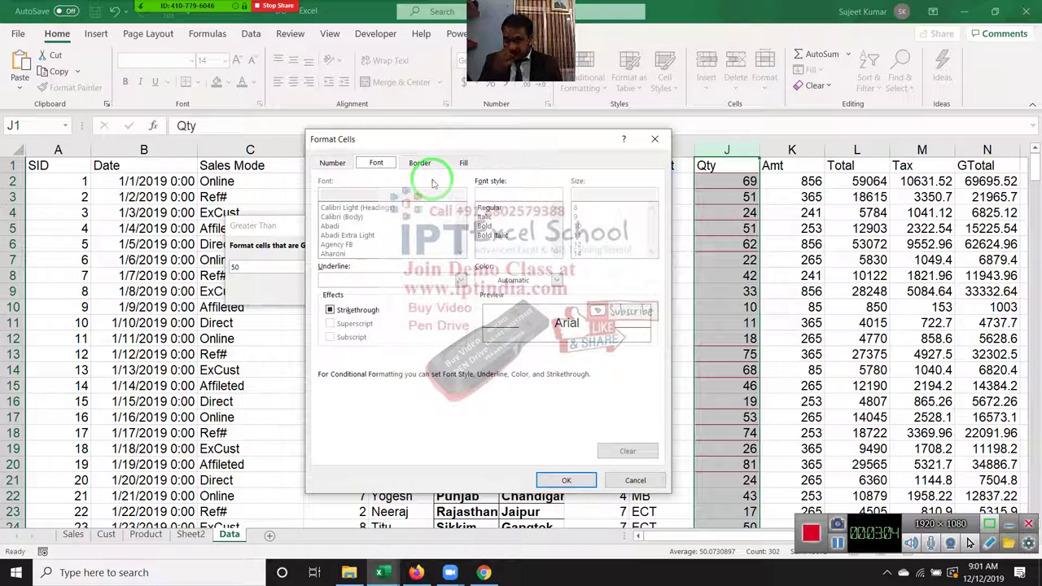
{"action": "left_click", "coordinate": [464, 162]}
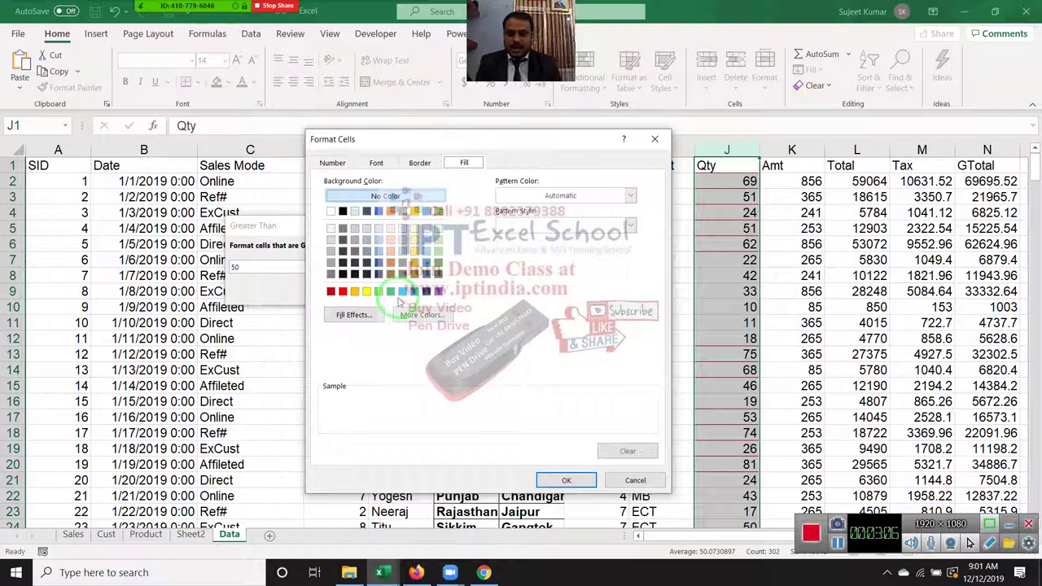
{"action": "left_click", "coordinate": [403, 291]}
{"action": "left_click", "coordinate": [391, 291]}
{"action": "left_click", "coordinate": [379, 290]}
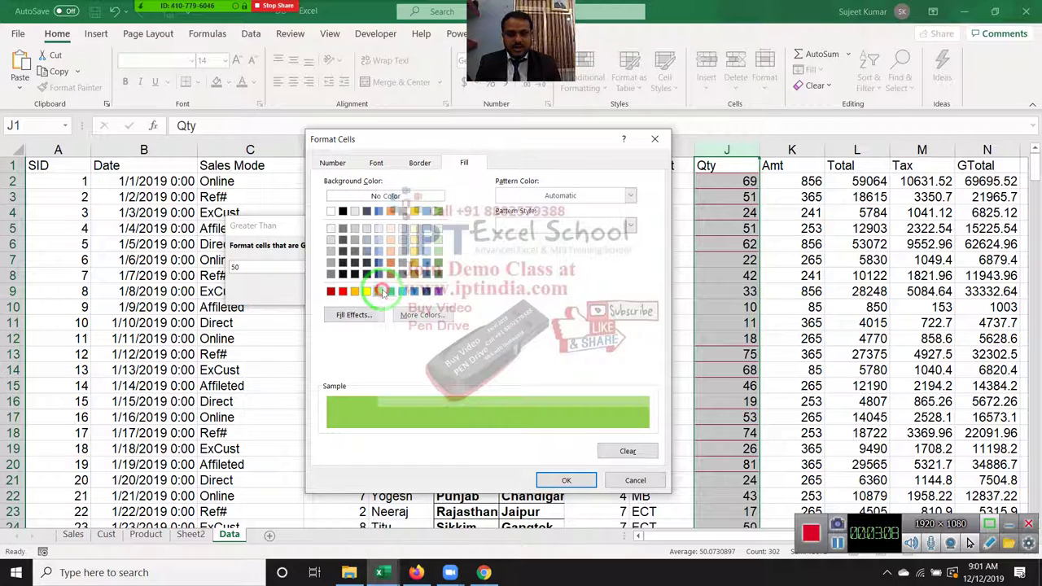
{"action": "left_click", "coordinate": [367, 291]}
{"action": "left_click", "coordinate": [355, 291]}
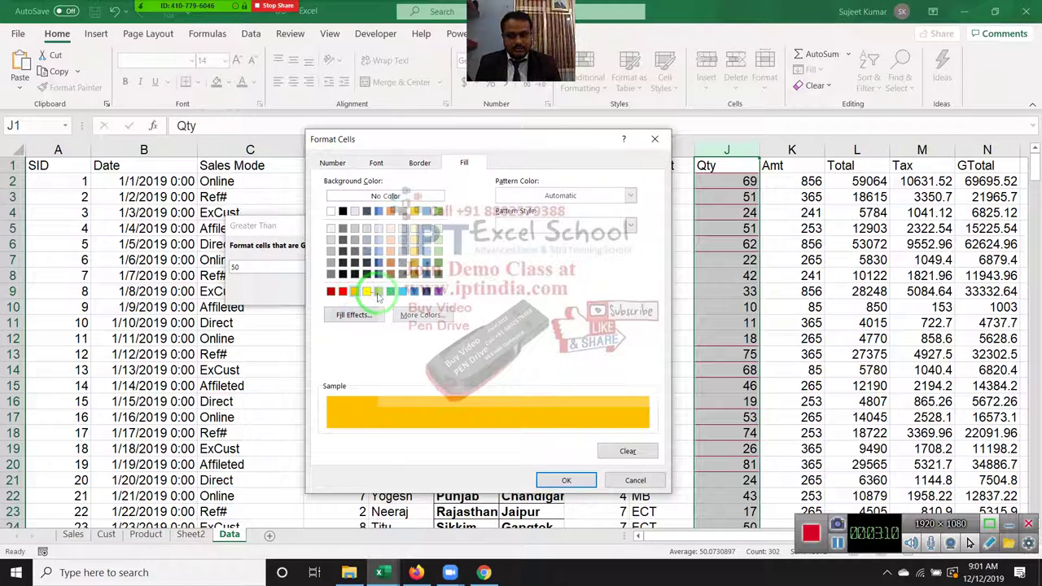
{"action": "left_click", "coordinate": [379, 291]}
{"action": "left_click", "coordinate": [403, 292]}
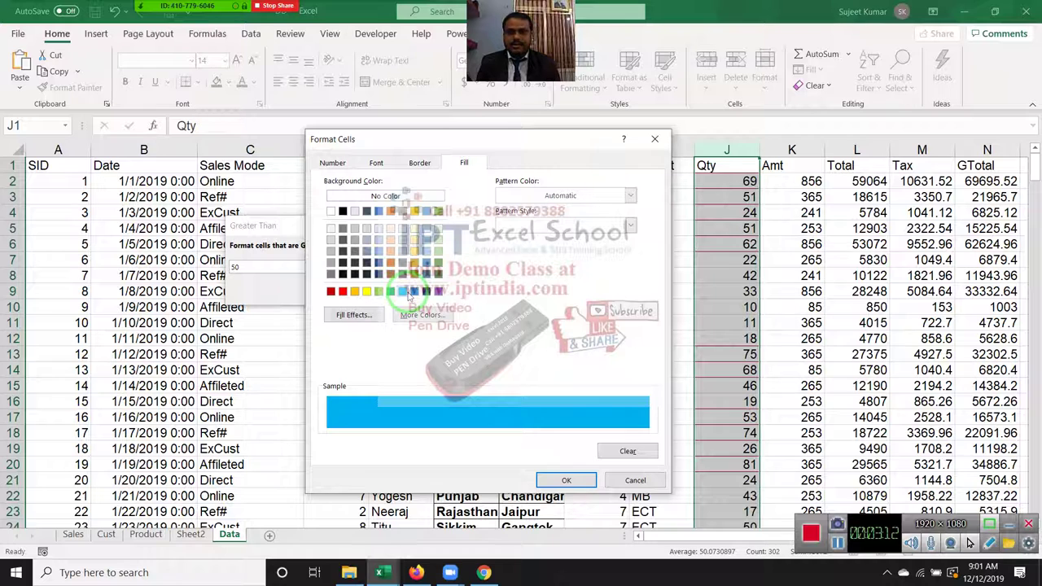
Set the custom format's fill to yellow and accept it
{"action": "left_click", "coordinate": [420, 162]}
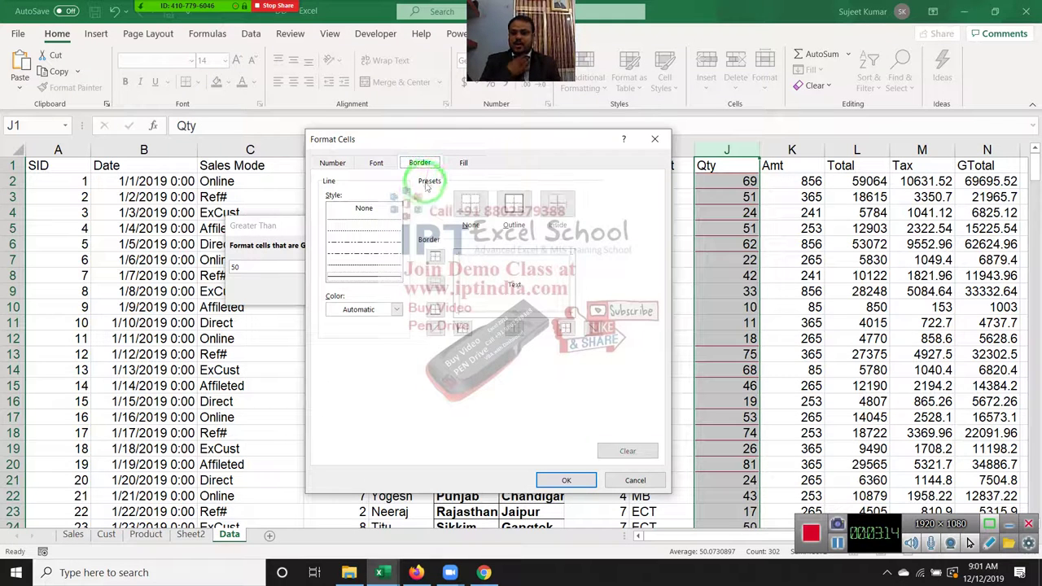
{"action": "left_click", "coordinate": [387, 230]}
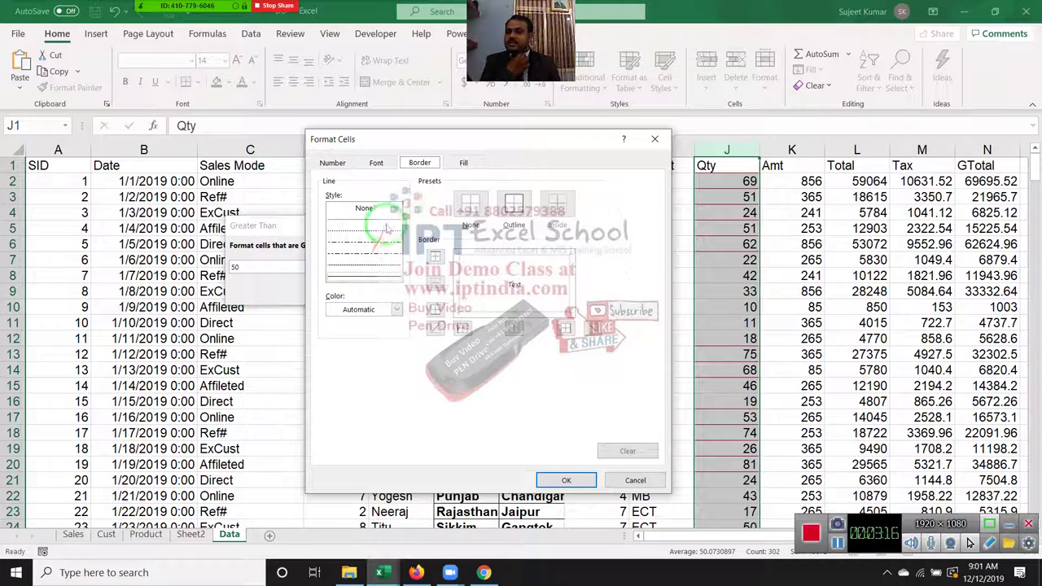
{"action": "left_click", "coordinate": [376, 163]}
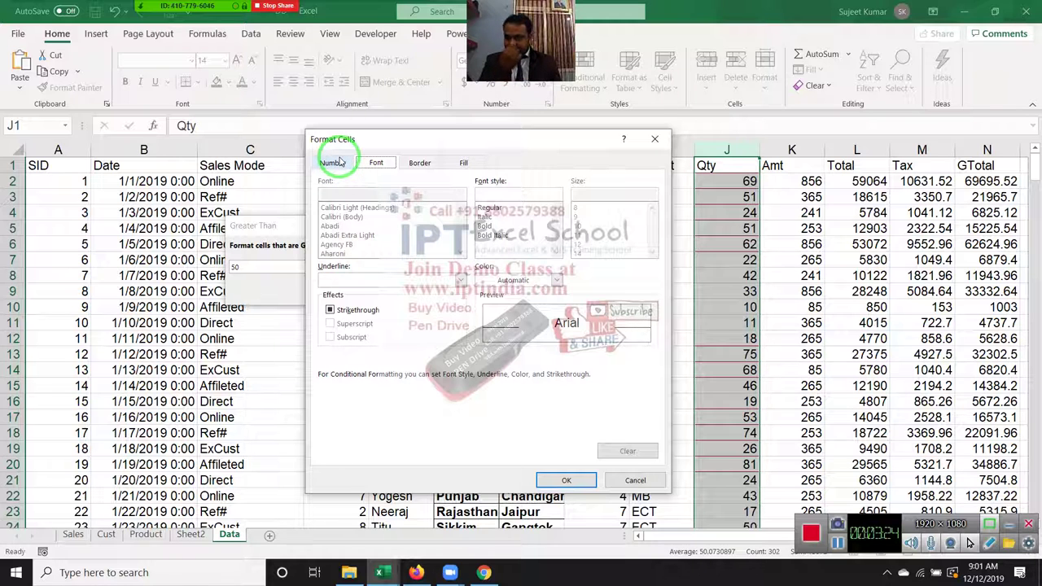
{"action": "left_click", "coordinate": [452, 162]}
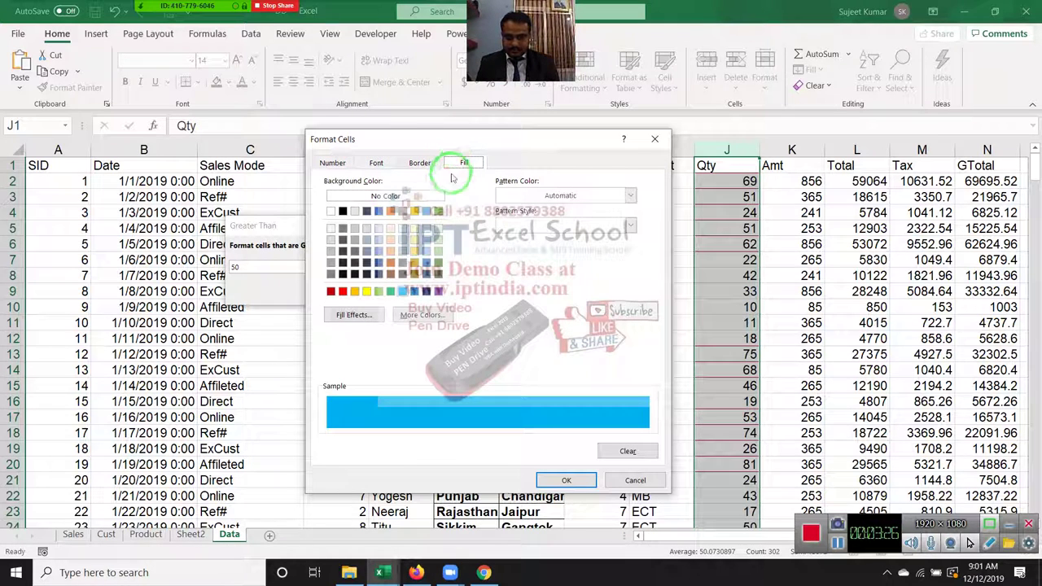
{"action": "left_click", "coordinate": [368, 293]}
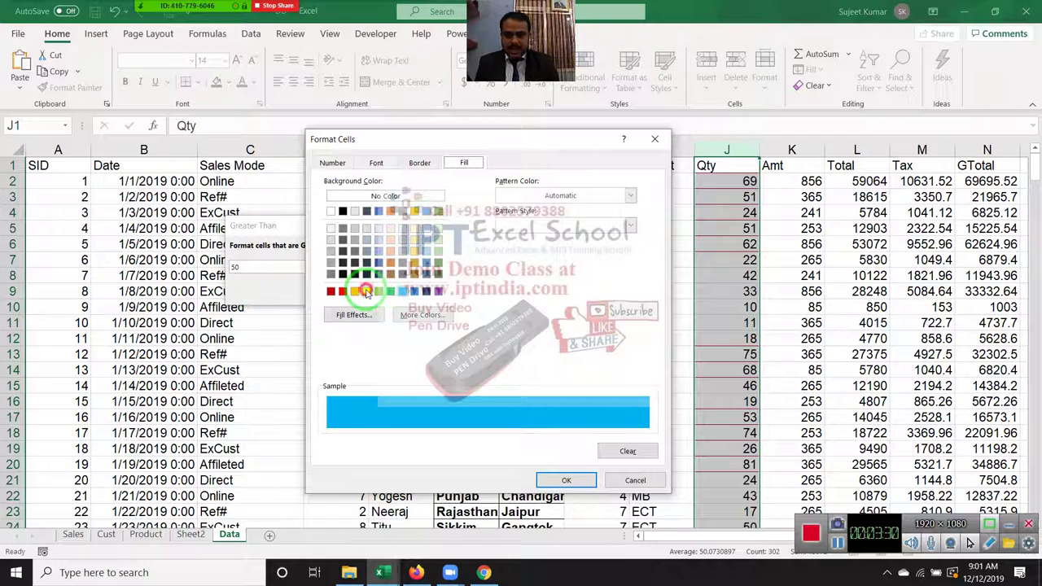
{"action": "left_click", "coordinate": [367, 291]}
{"action": "left_click", "coordinate": [564, 480]}
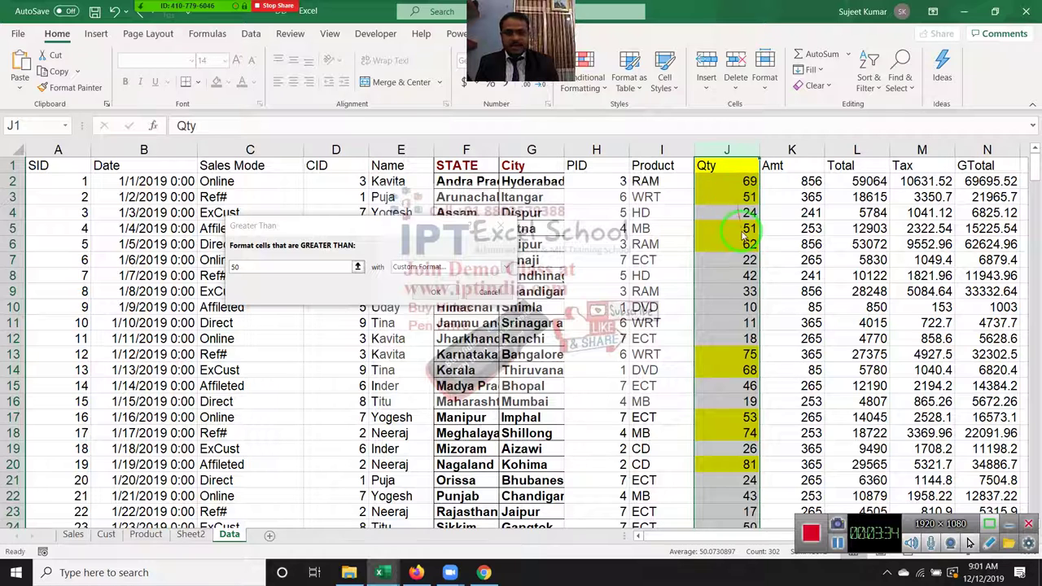
Apply the greater-than-50 yellow rule and change J6 to 26
{"action": "left_click", "coordinate": [436, 292]}
{"action": "left_click", "coordinate": [724, 261]}
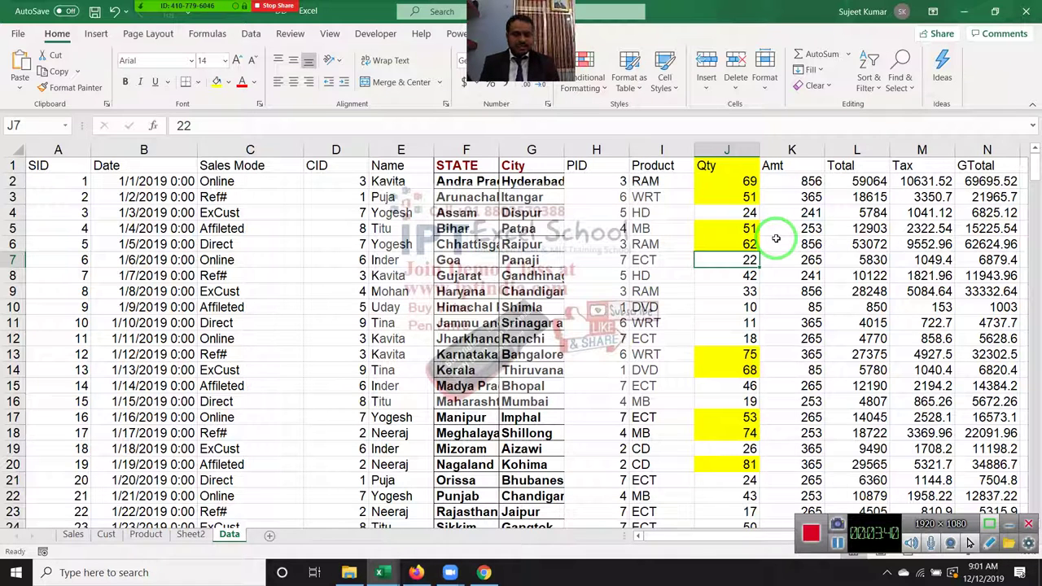
{"action": "key", "text": "Up"}
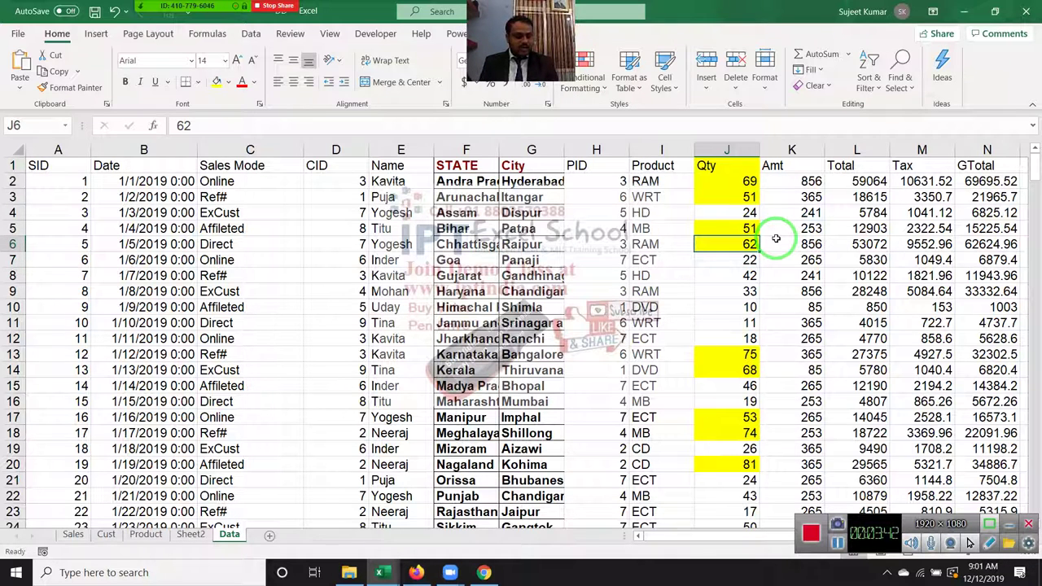
{"action": "type", "text": "26"}
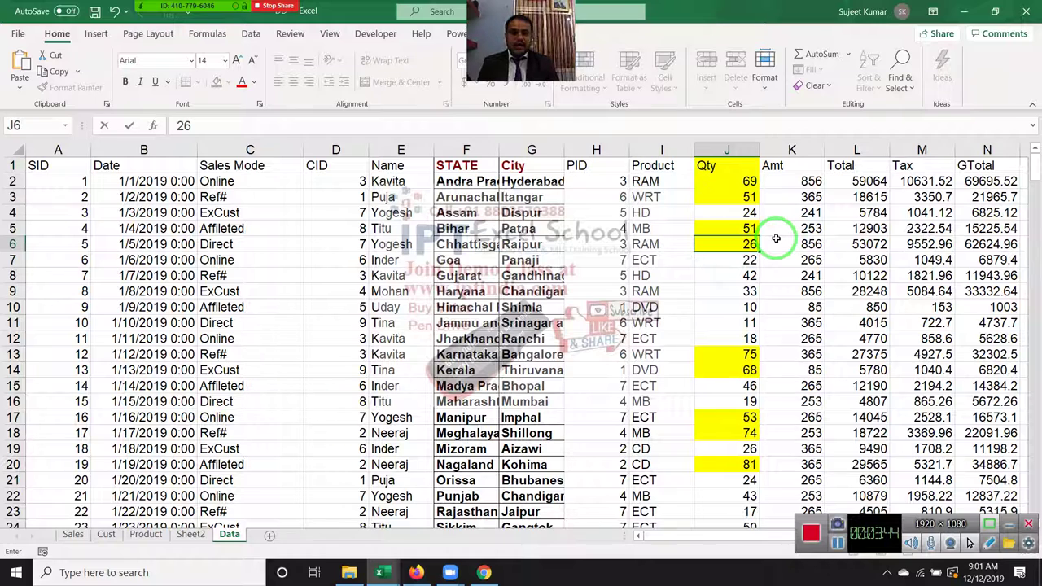
{"action": "key", "text": "Return"}
Change J8 to 69, undoing an accidental 7 entry
{"action": "key", "text": "Up"}
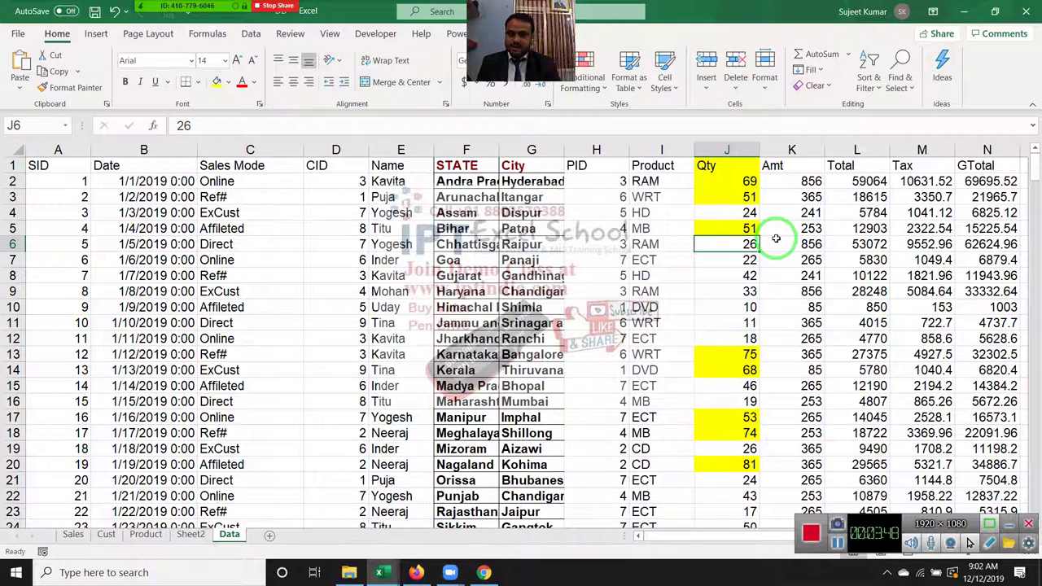
{"action": "key", "text": "Down"}
{"action": "key", "text": "Down"}
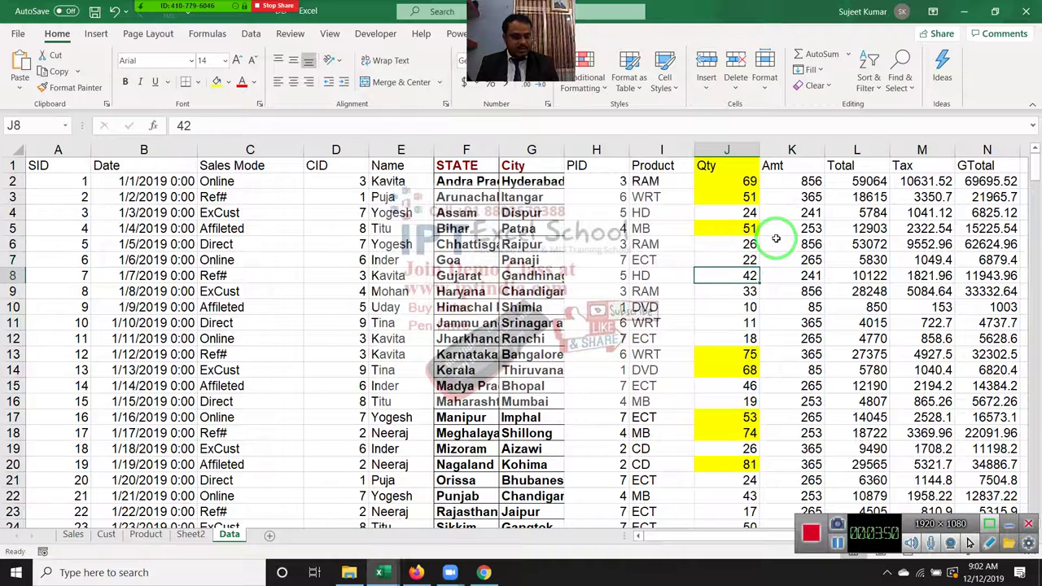
{"action": "type", "text": "69"}
{"action": "key", "text": "Return"}
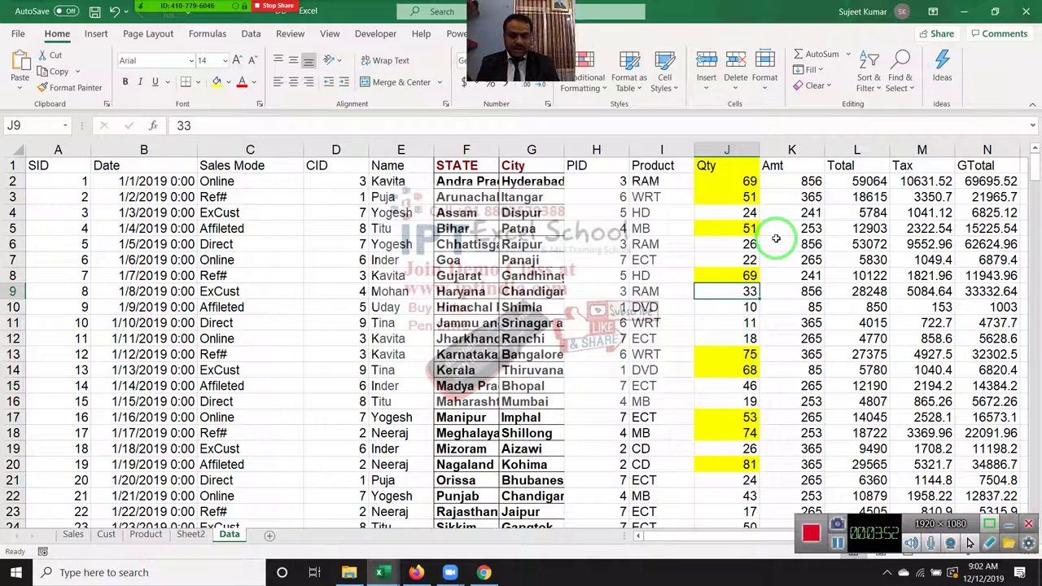
{"action": "key", "text": "Up"}
{"action": "type", "text": "70"}
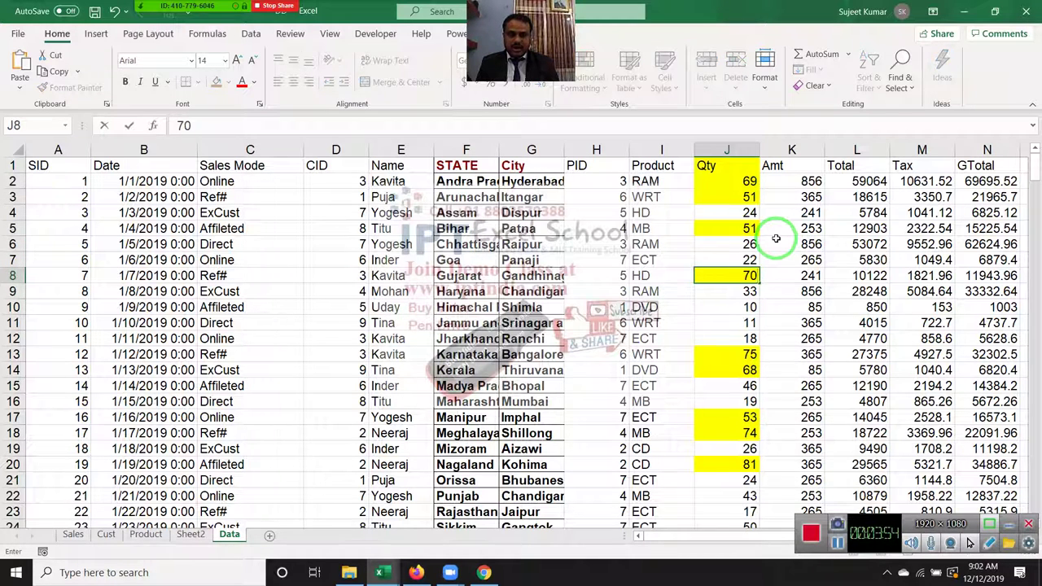
{"action": "key", "text": "BackSpace"}
{"action": "key", "text": "Return"}
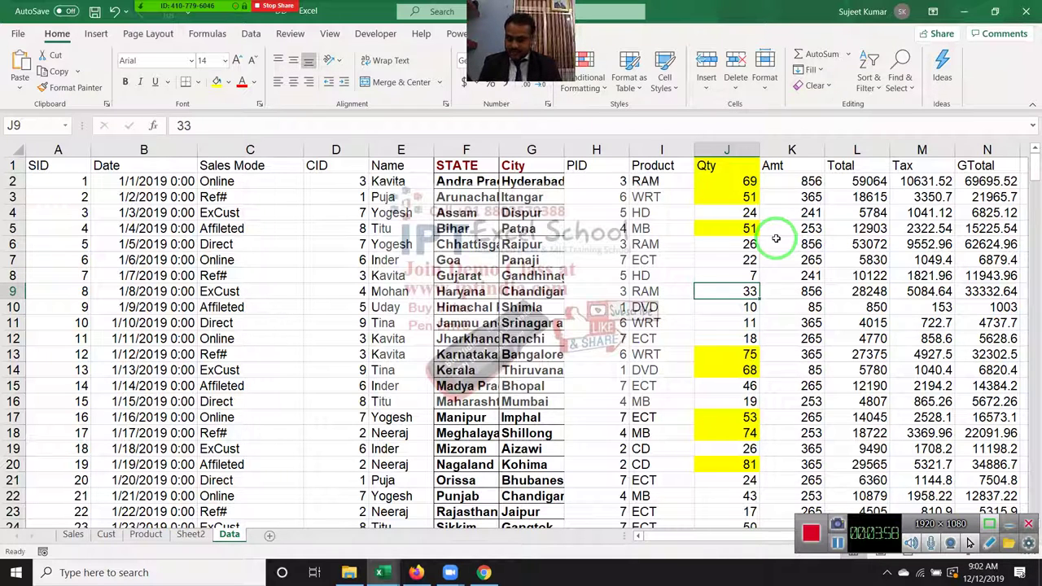
{"action": "key", "text": "ctrl+z"}
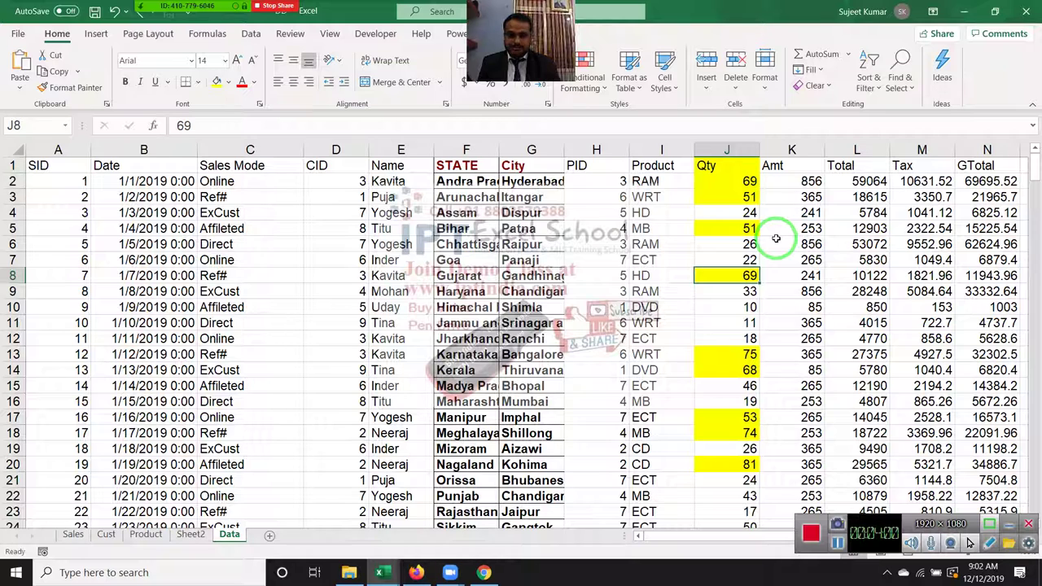
Clear the conditional formatting rules from the sheet and from the Qty column
{"action": "left_click", "coordinate": [719, 150]}
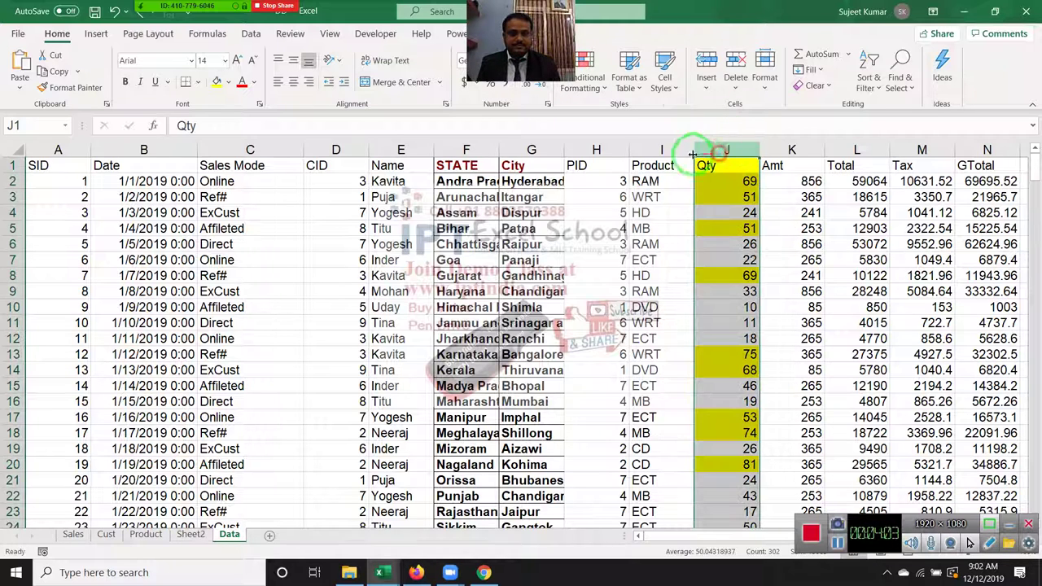
{"action": "left_click", "coordinate": [585, 81]}
{"action": "mouse_move", "coordinate": [632, 127]}
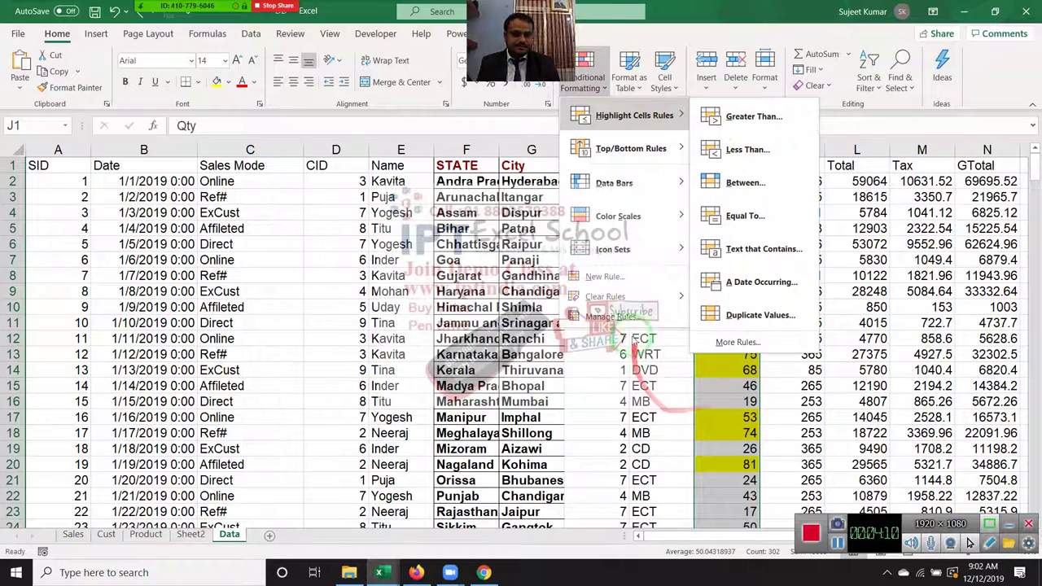
{"action": "mouse_move", "coordinate": [674, 300]}
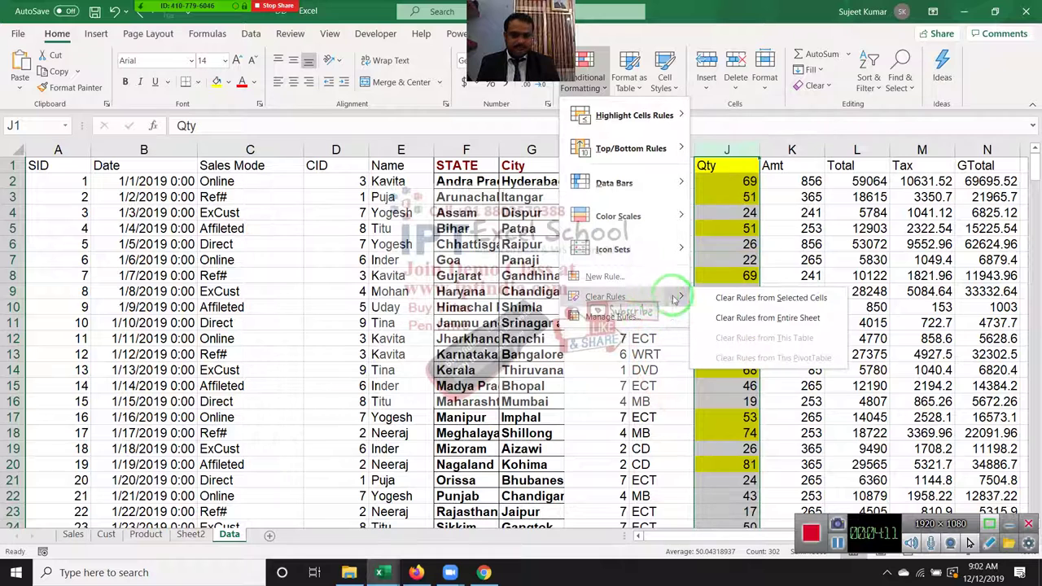
{"action": "left_click", "coordinate": [714, 319]}
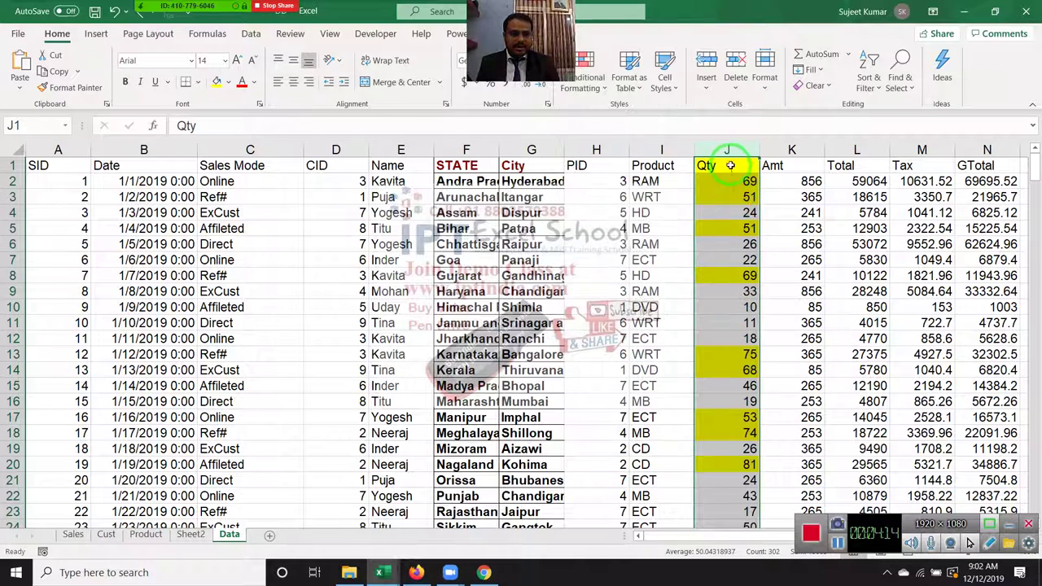
{"action": "left_click", "coordinate": [582, 85]}
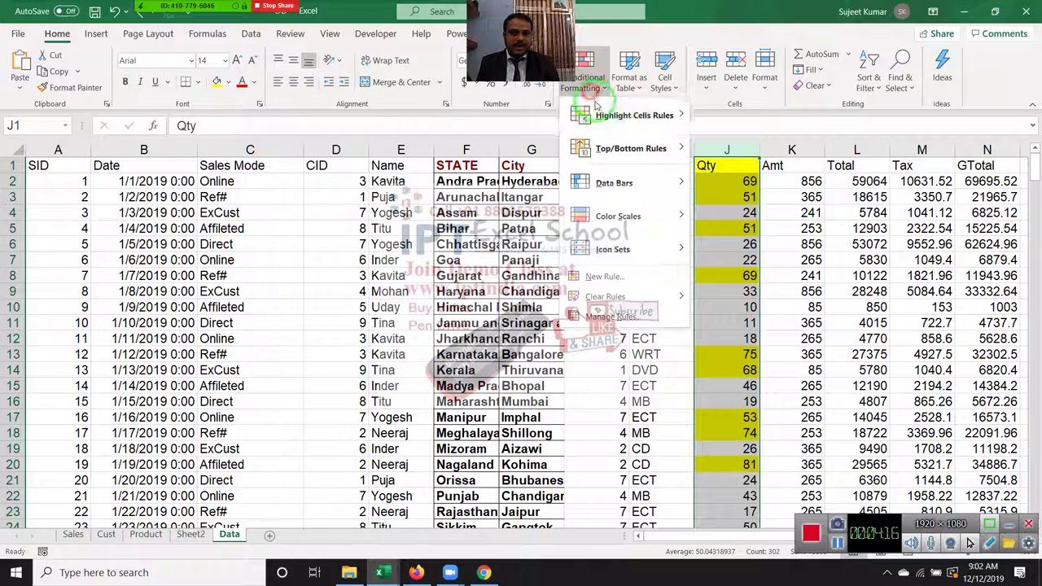
{"action": "mouse_move", "coordinate": [611, 298]}
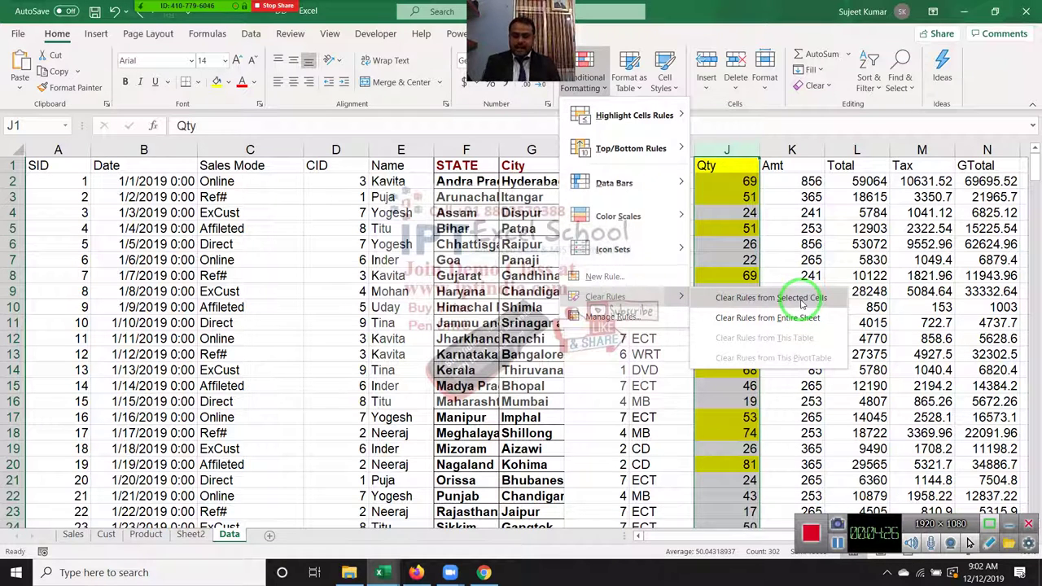
{"action": "left_click", "coordinate": [801, 299]}
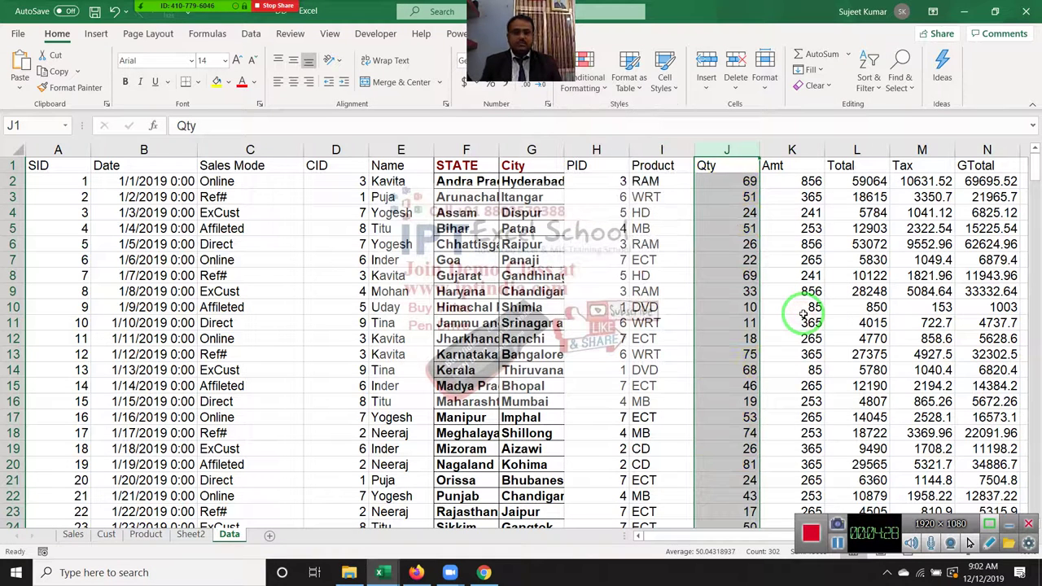
{"action": "left_click", "coordinate": [583, 73]}
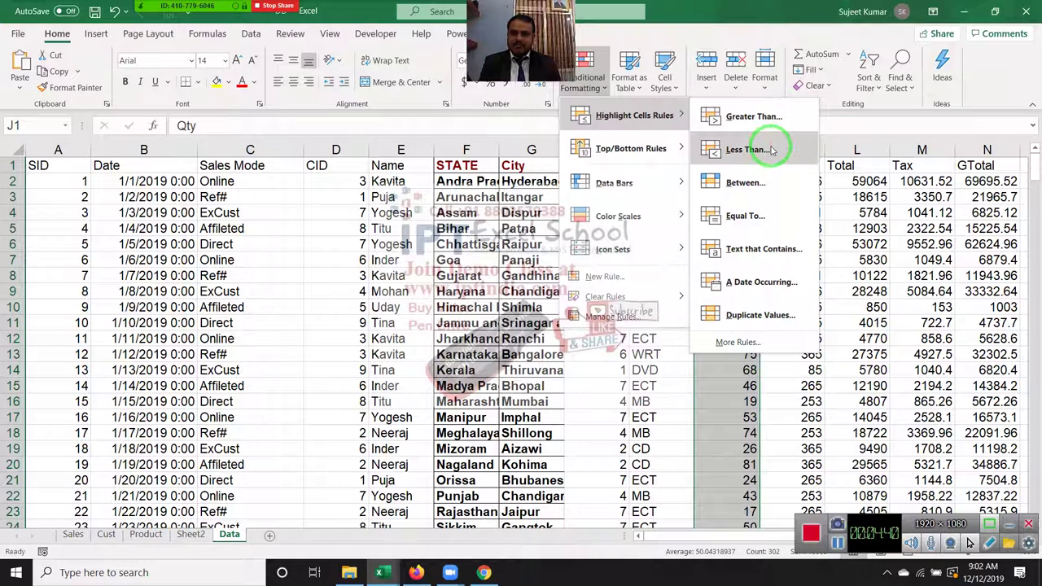
{"action": "left_click", "coordinate": [747, 184]}
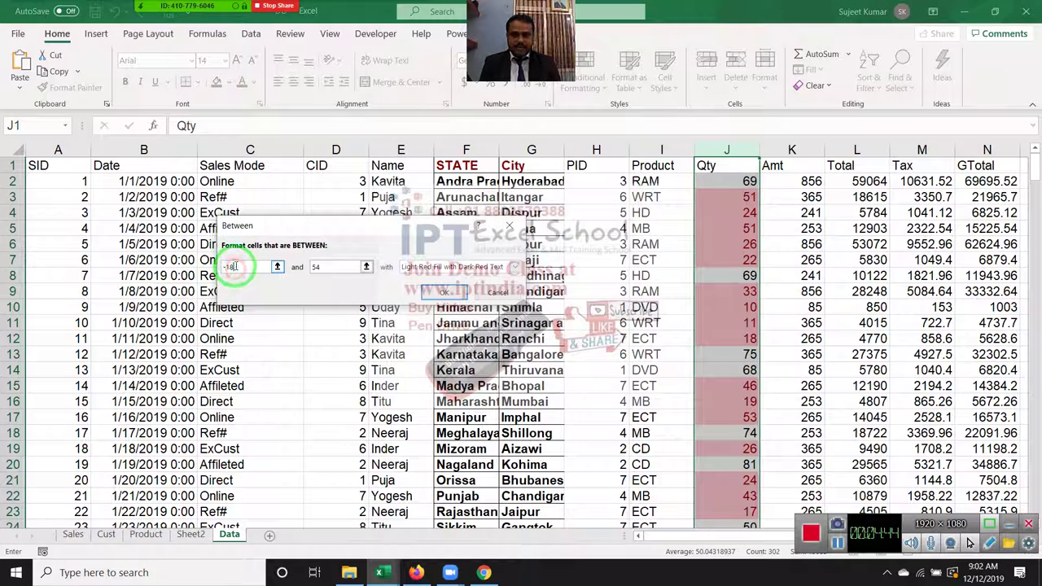
{"action": "type", "text": "50"}
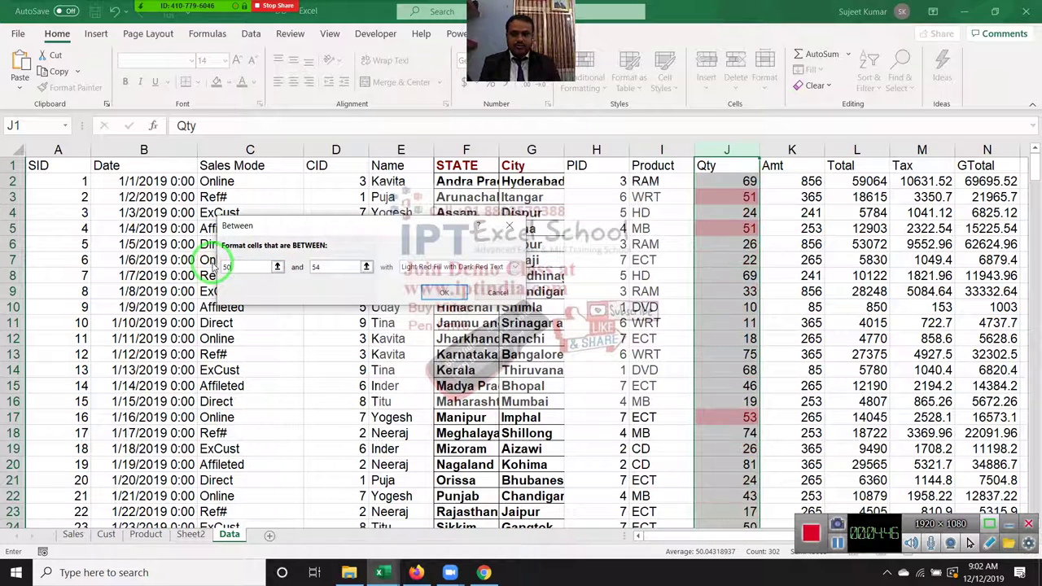
{"action": "double_click", "coordinate": [316, 268]}
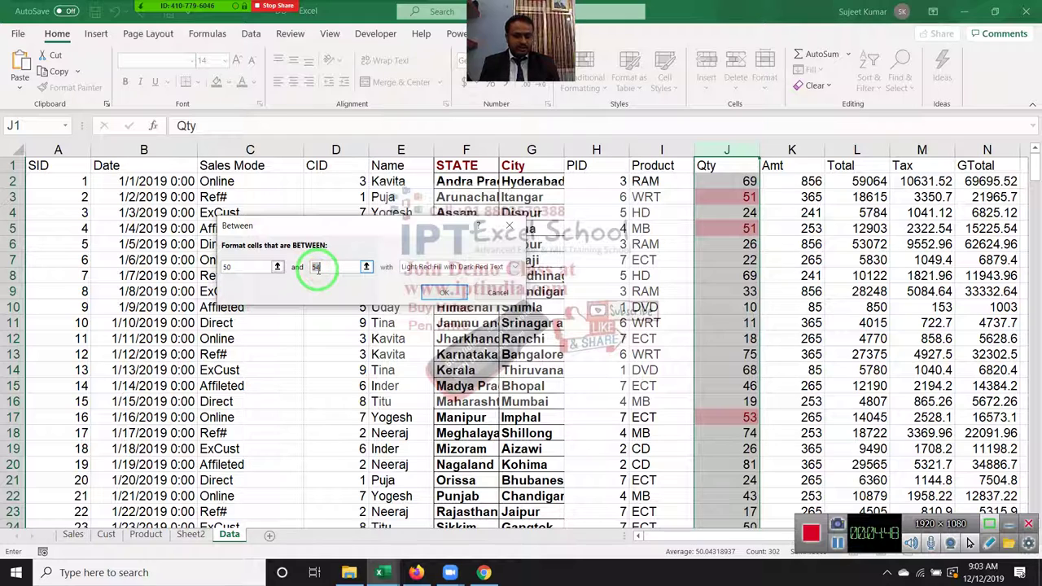
{"action": "type", "text": "80"}
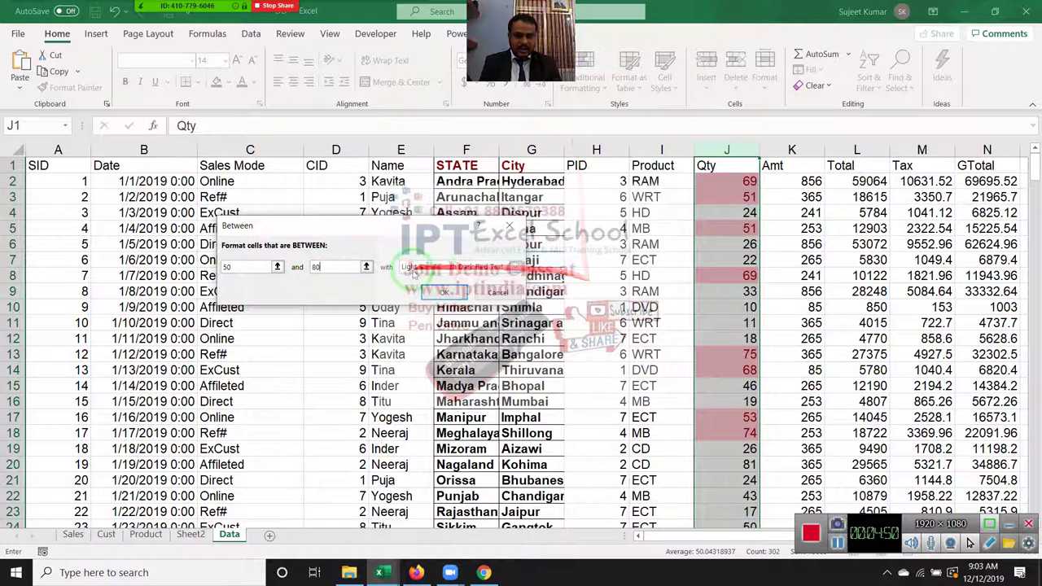
{"action": "left_click", "coordinate": [415, 267]}
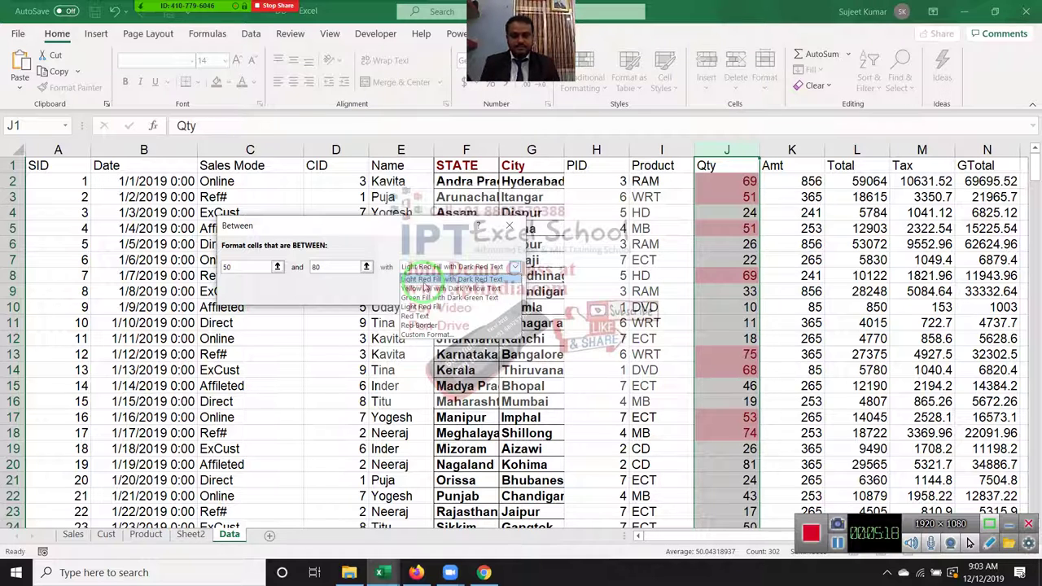
{"action": "left_click", "coordinate": [506, 262]}
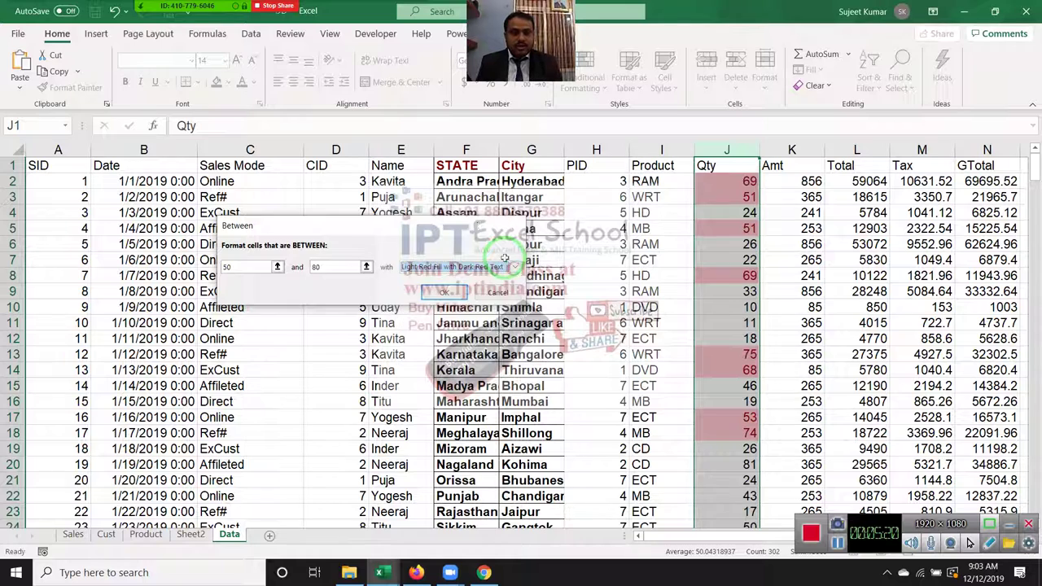
{"action": "left_click", "coordinate": [510, 226]}
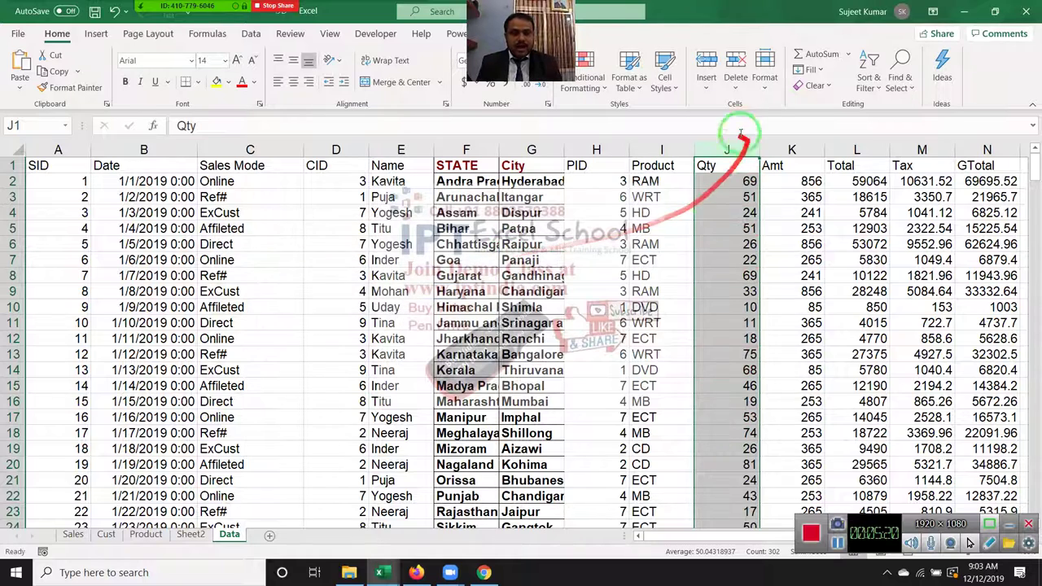
{"action": "left_click", "coordinate": [598, 81]}
{"action": "mouse_move", "coordinate": [643, 115]}
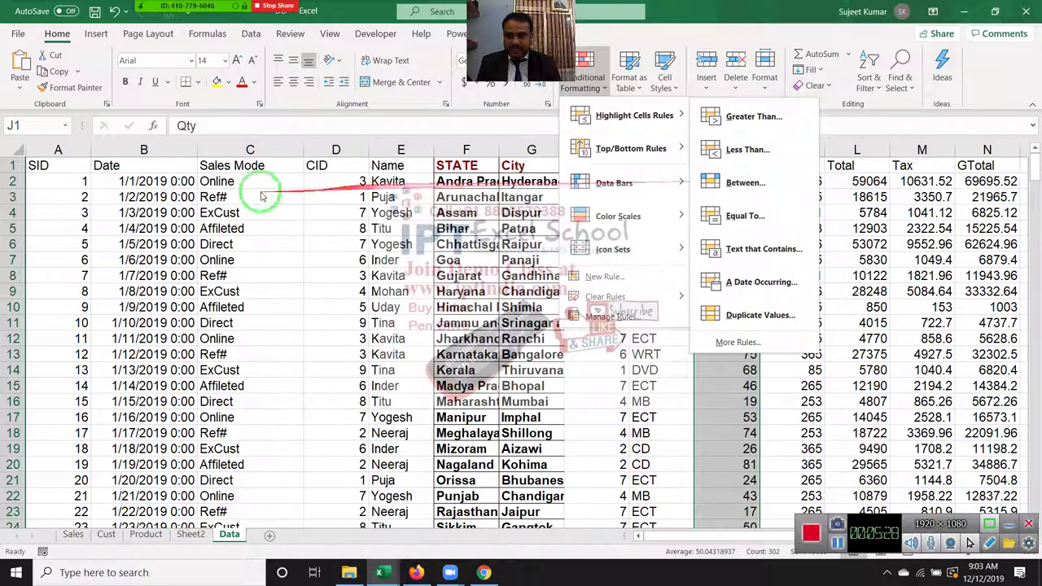
{"action": "left_click", "coordinate": [180, 163]}
{"action": "left_click", "coordinate": [184, 149]}
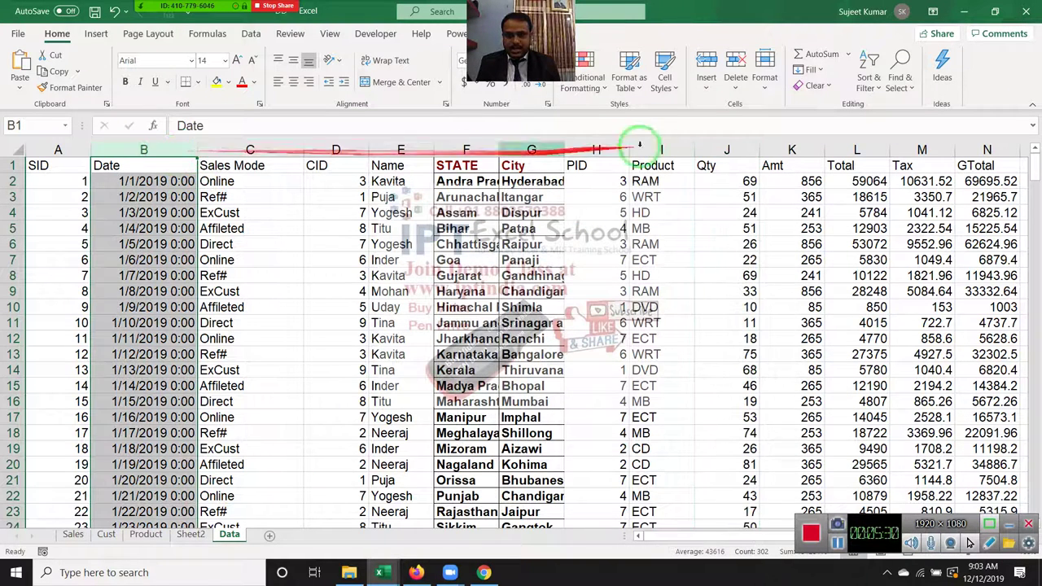
{"action": "left_click", "coordinate": [599, 81]}
{"action": "mouse_move", "coordinate": [602, 120]}
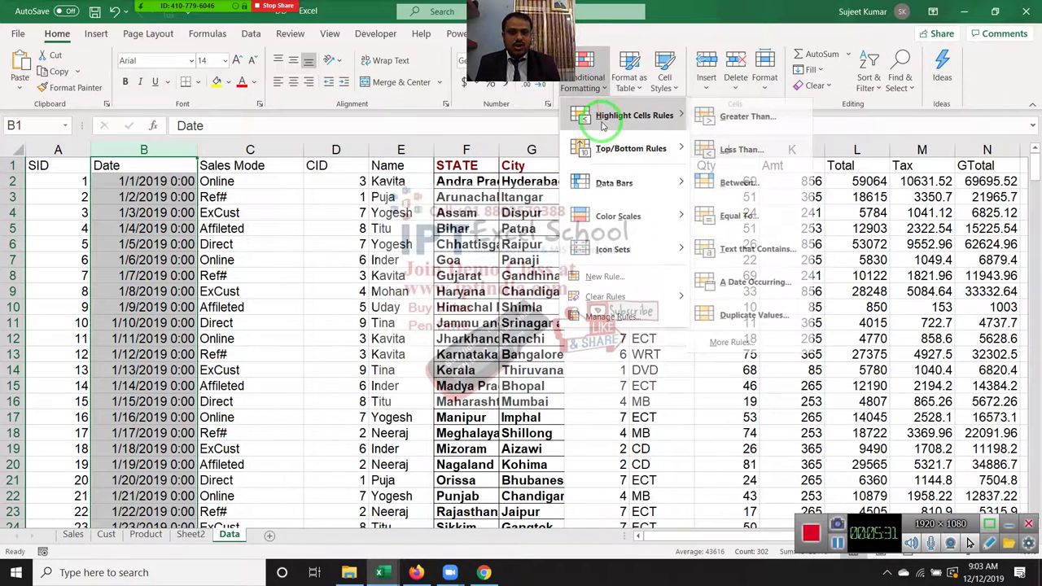
{"action": "left_click", "coordinate": [742, 117]}
{"action": "left_click", "coordinate": [290, 274]}
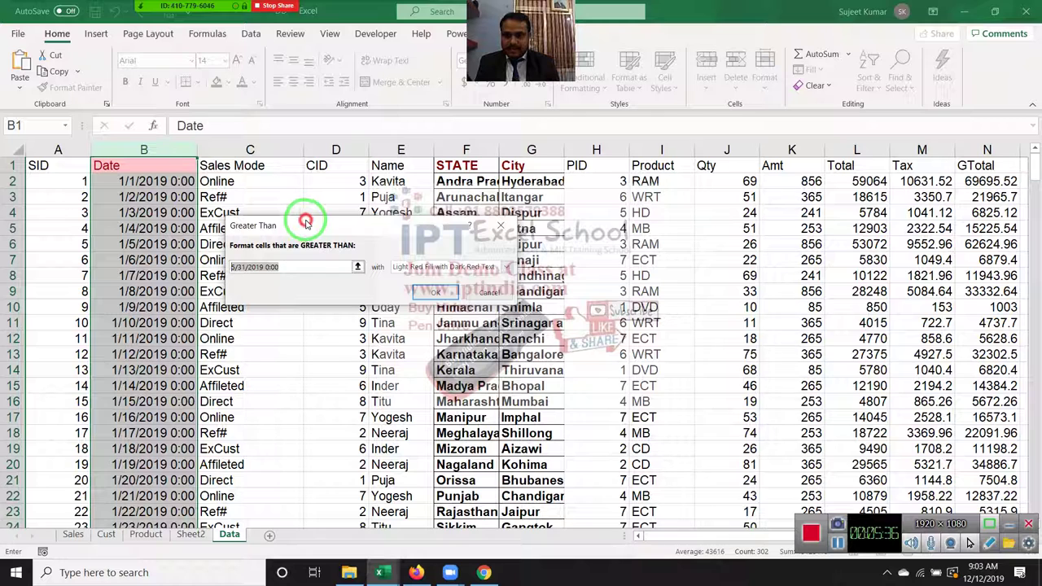
{"action": "left_click_drag", "start_coordinate": [306, 225], "coordinate": [346, 236]}
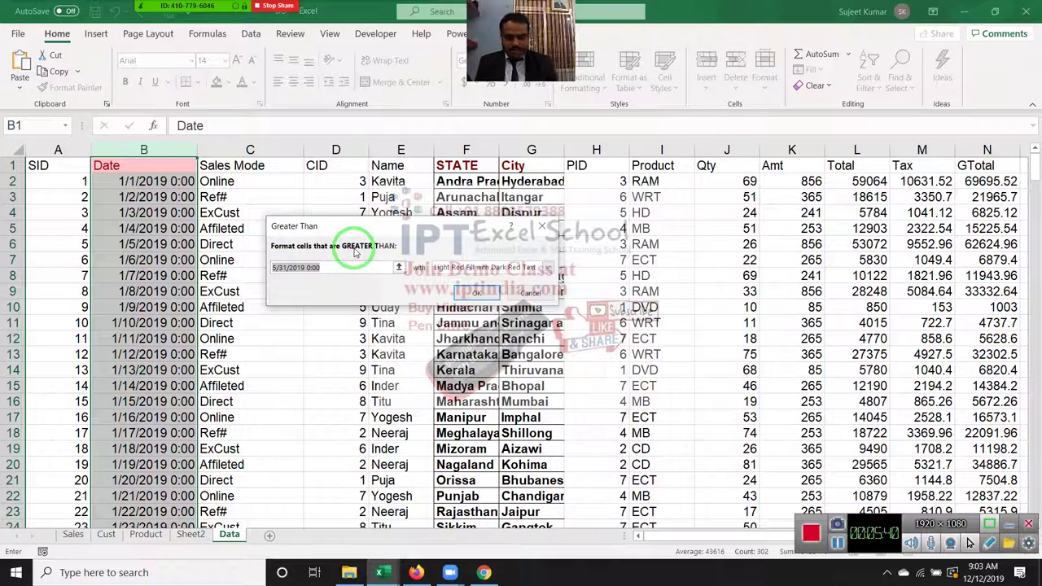
{"action": "type", "text": "12/1"}
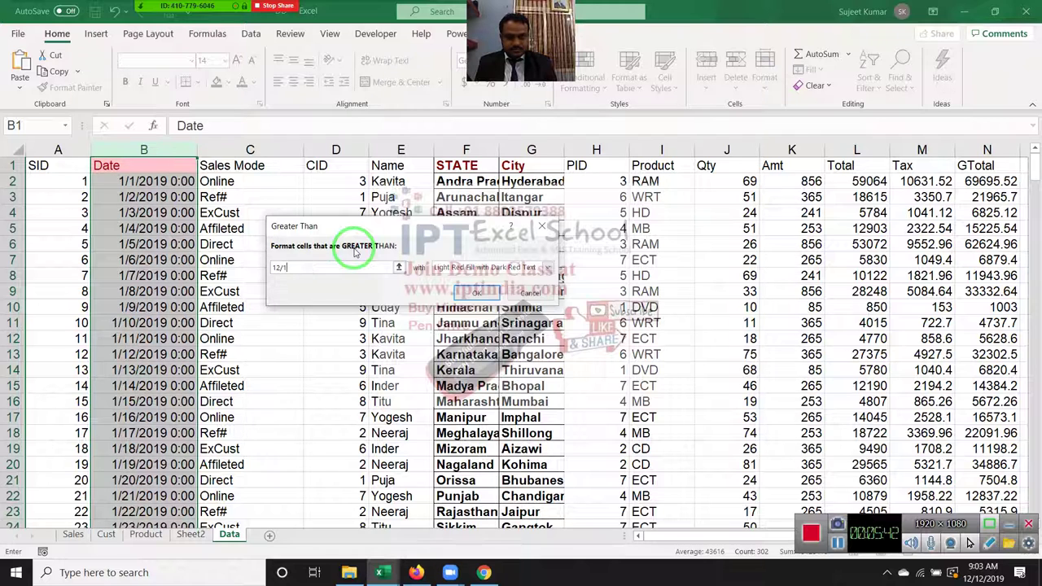
{"action": "key", "text": "BackSpace"}
{"action": "key", "text": "BackSpace"}
{"action": "key", "text": "BackSpace"}
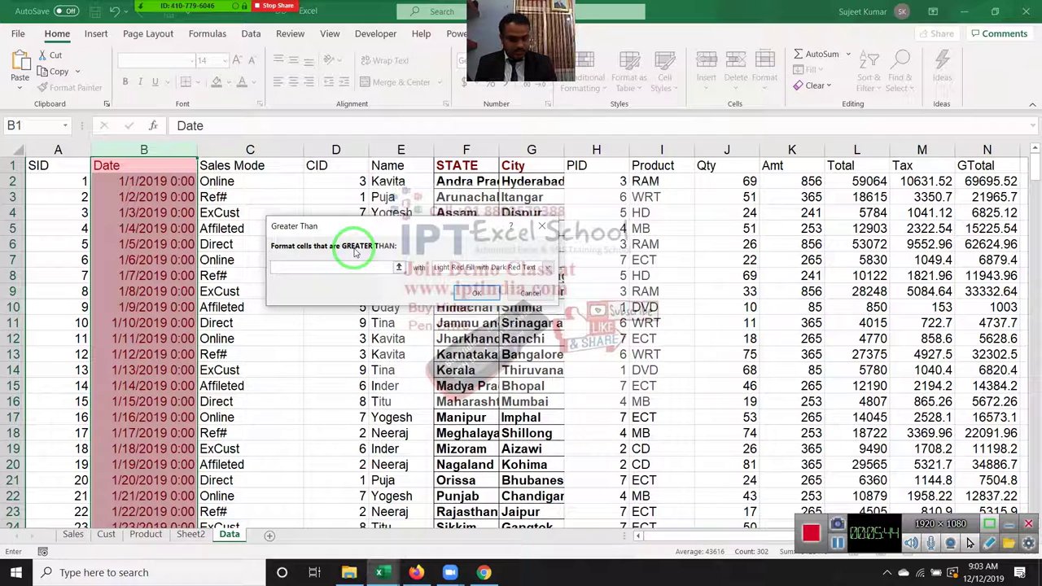
{"action": "type", "text": "1/"}
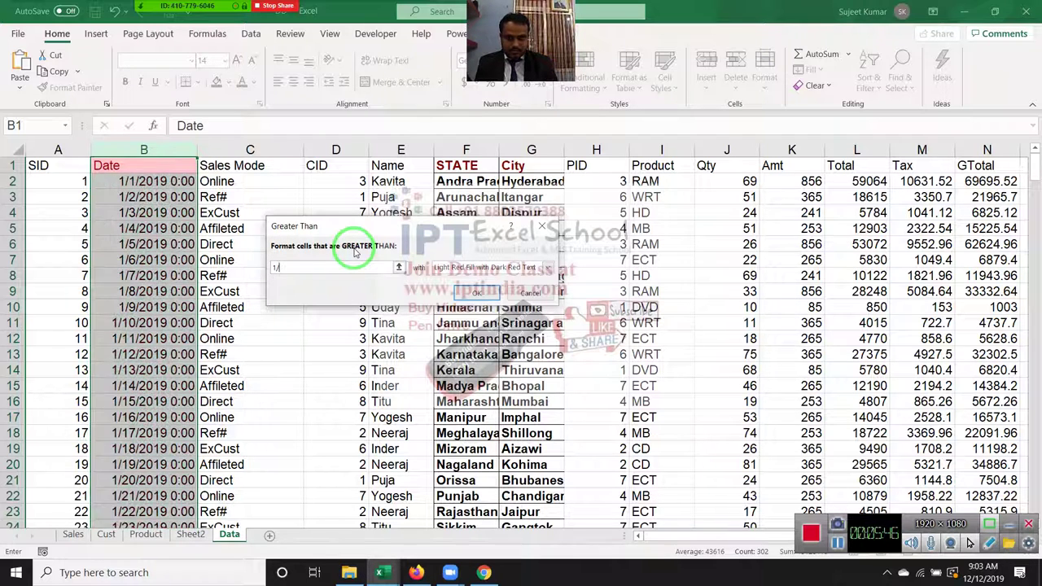
{"action": "type", "text": "14"}
{"action": "key", "text": "BackSpace"}
{"action": "type", "text": "2"}
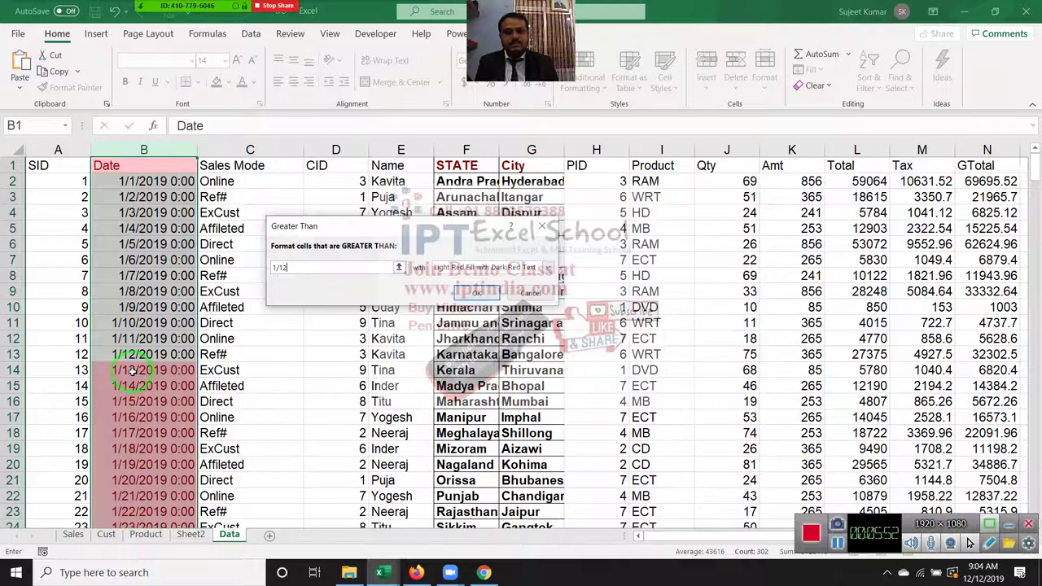
{"action": "key", "text": "Escape"}
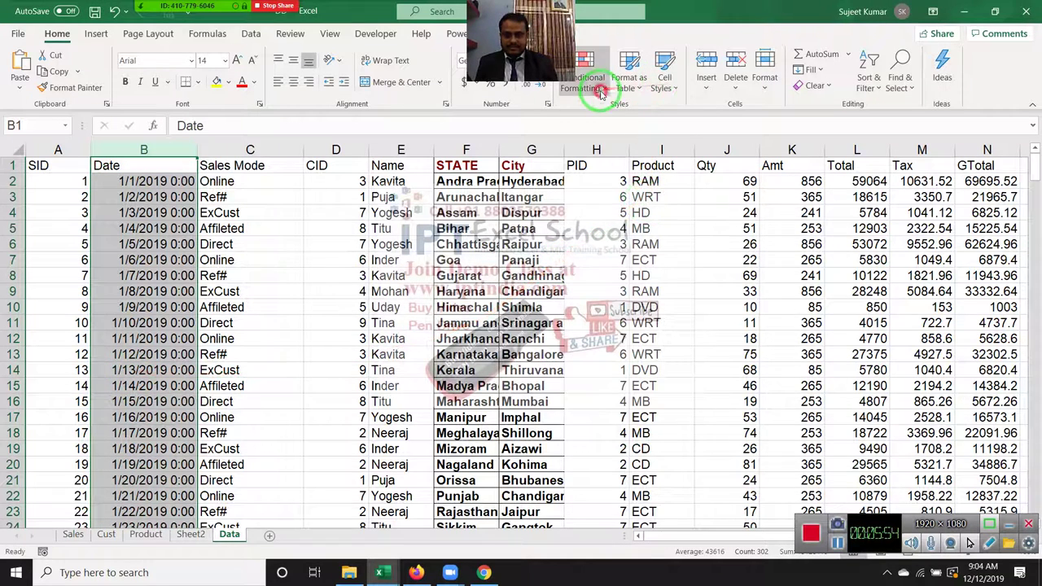
{"action": "left_click", "coordinate": [595, 84]}
{"action": "mouse_move", "coordinate": [684, 118]}
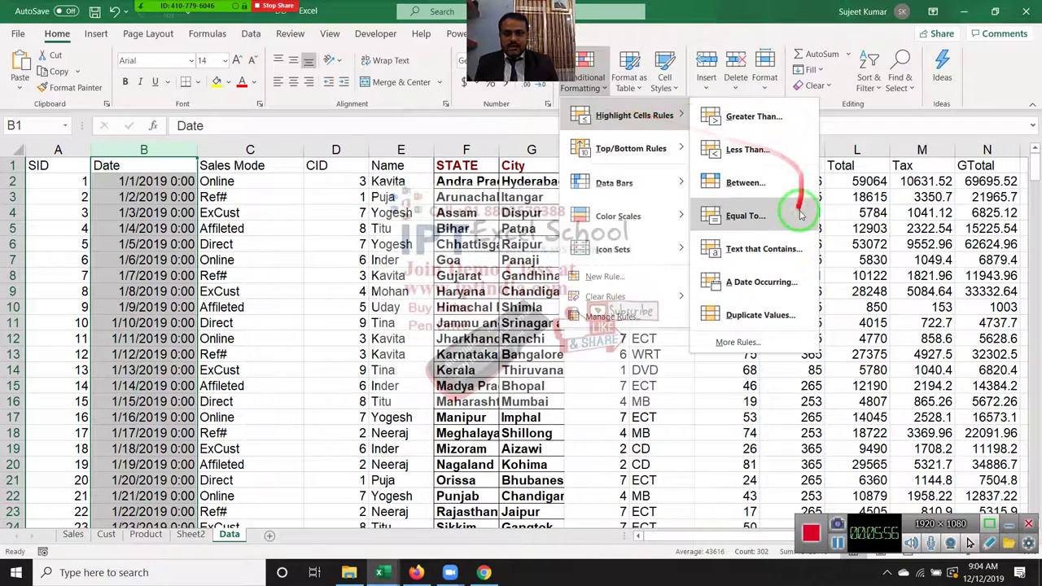
{"action": "left_click", "coordinate": [447, 275]}
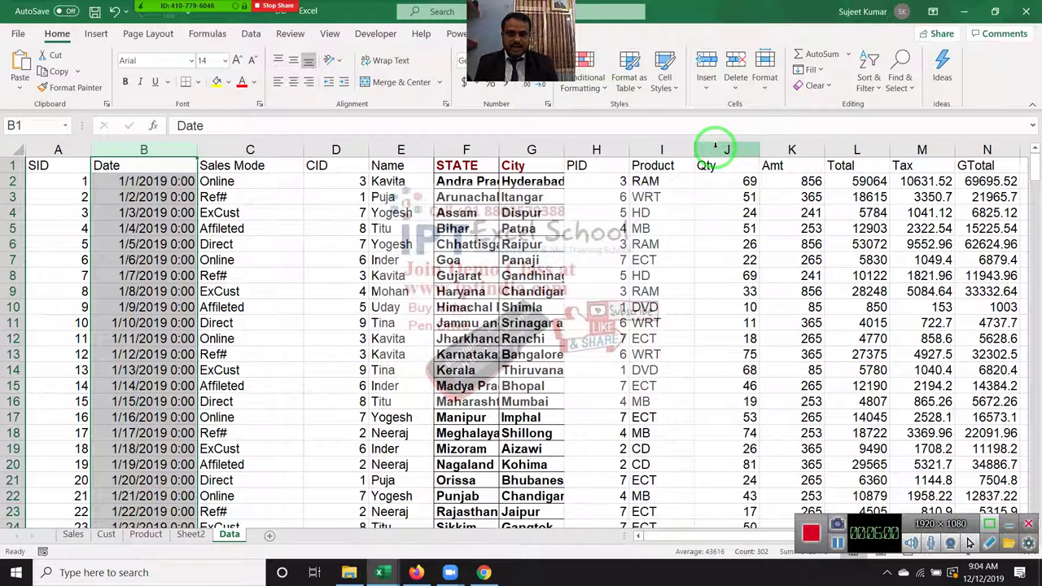
{"action": "left_click", "coordinate": [744, 147]}
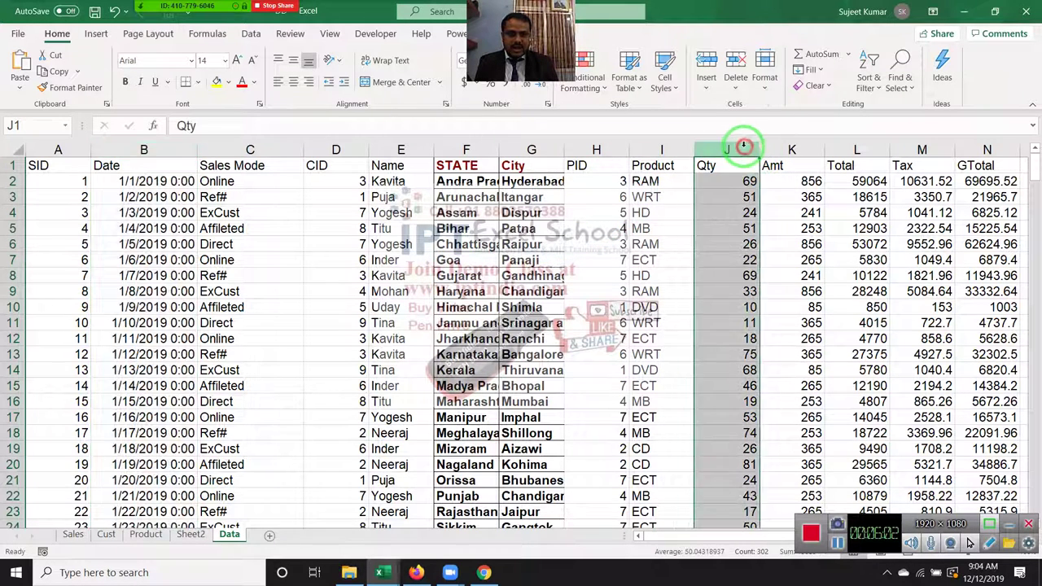
{"action": "left_click", "coordinate": [586, 82]}
{"action": "mouse_move", "coordinate": [616, 126]}
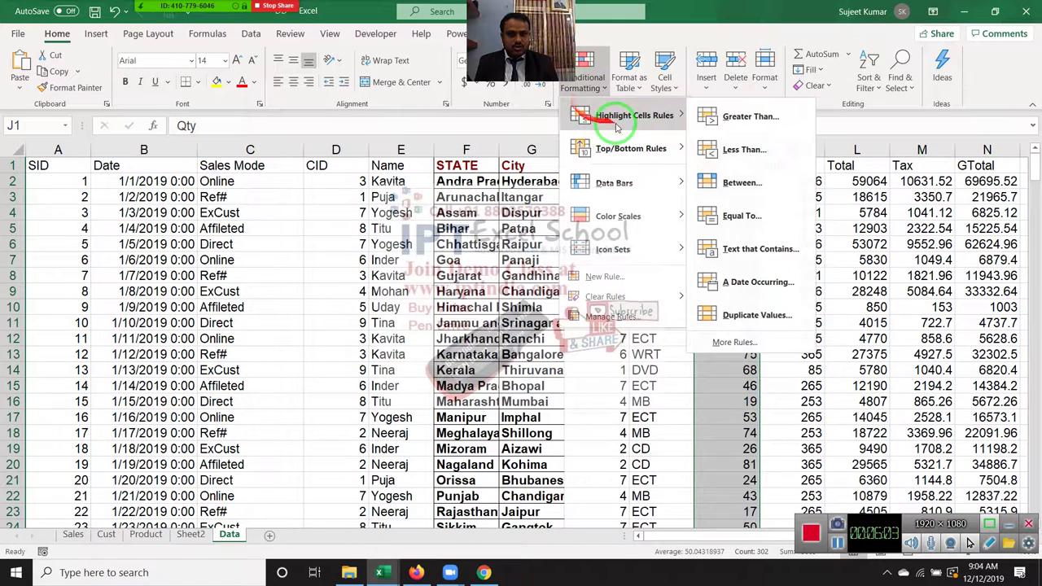
{"action": "left_click", "coordinate": [721, 215]}
{"action": "type", "text": "11"}
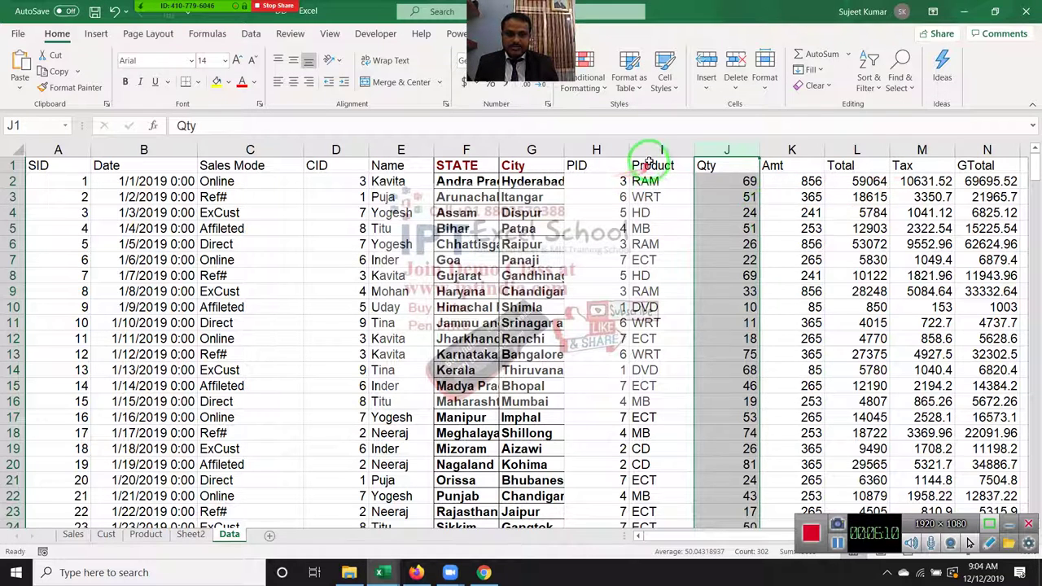
{"action": "left_click", "coordinate": [649, 155]}
{"action": "left_click", "coordinate": [584, 81]}
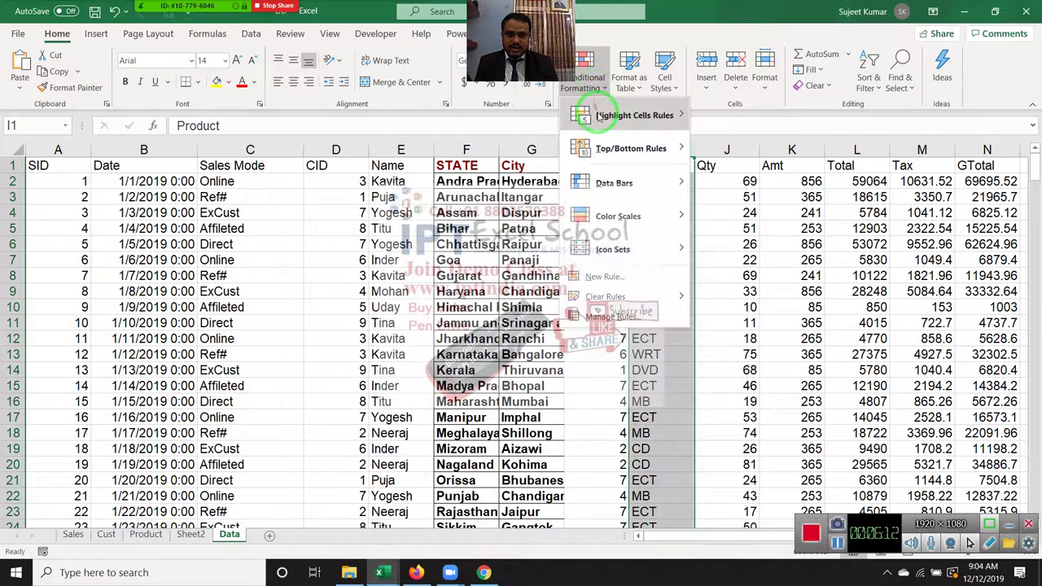
{"action": "mouse_move", "coordinate": [598, 116]}
{"action": "left_click", "coordinate": [723, 214]}
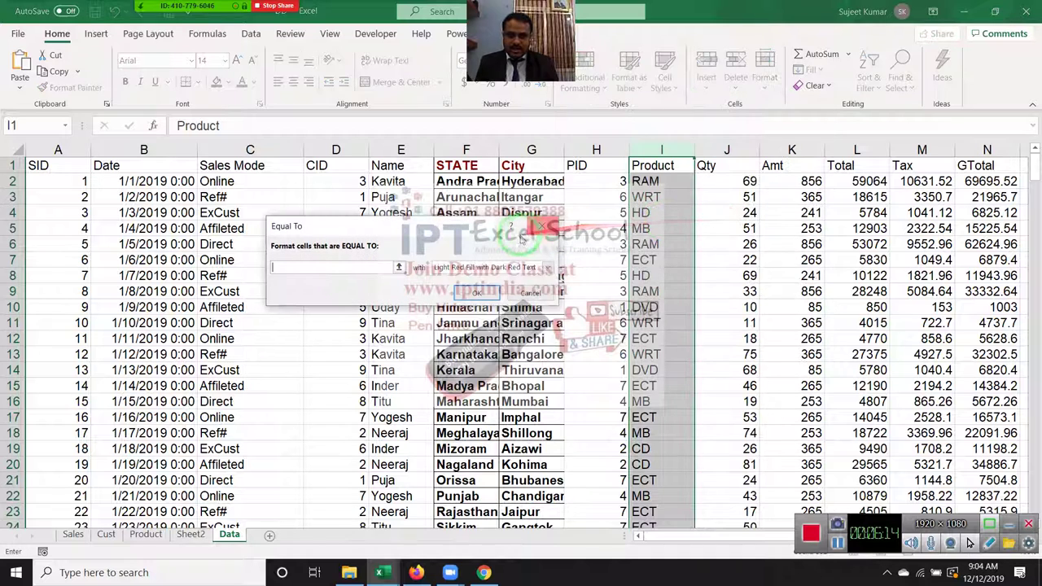
{"action": "type", "text": "RAM"}
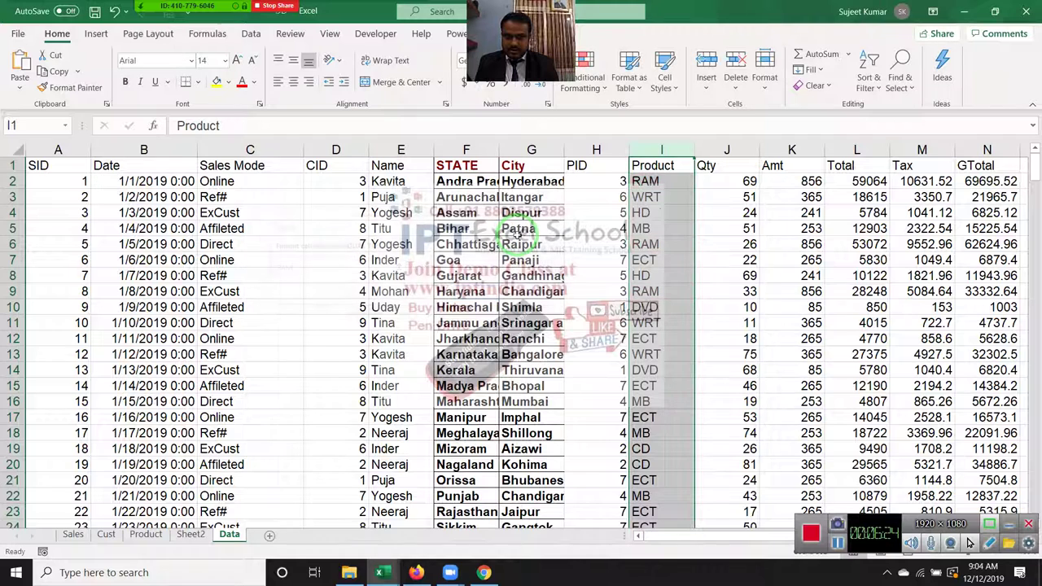
{"action": "left_click", "coordinate": [358, 215]}
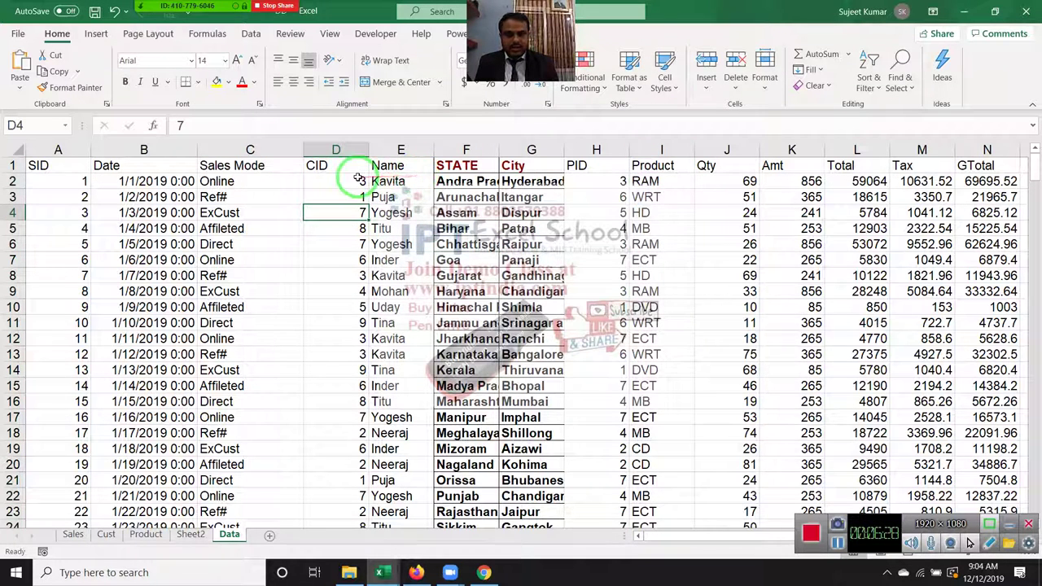
{"action": "left_click", "coordinate": [582, 92]}
{"action": "mouse_move", "coordinate": [618, 115]}
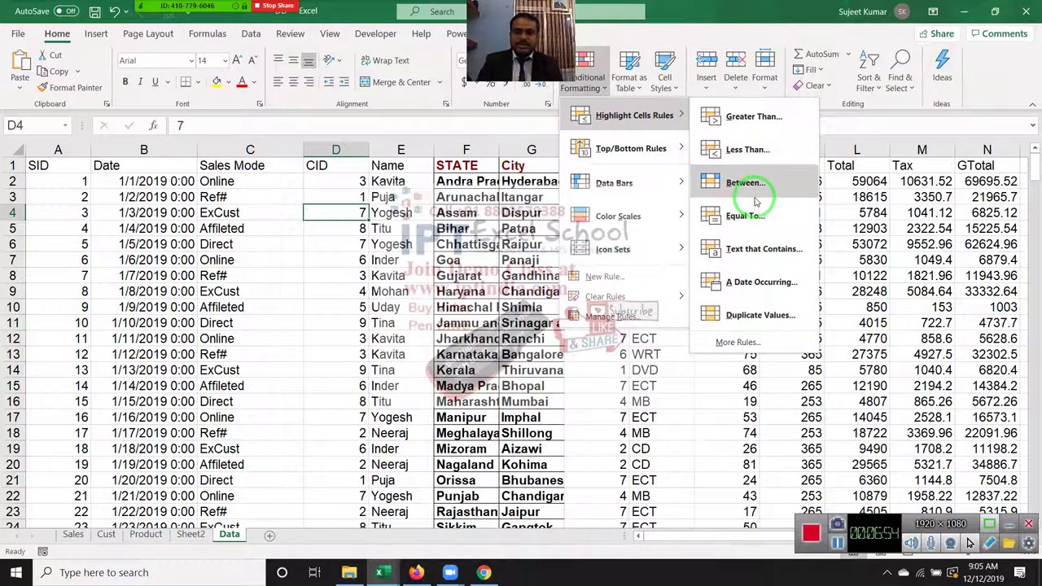
{"action": "left_click", "coordinate": [506, 213]}
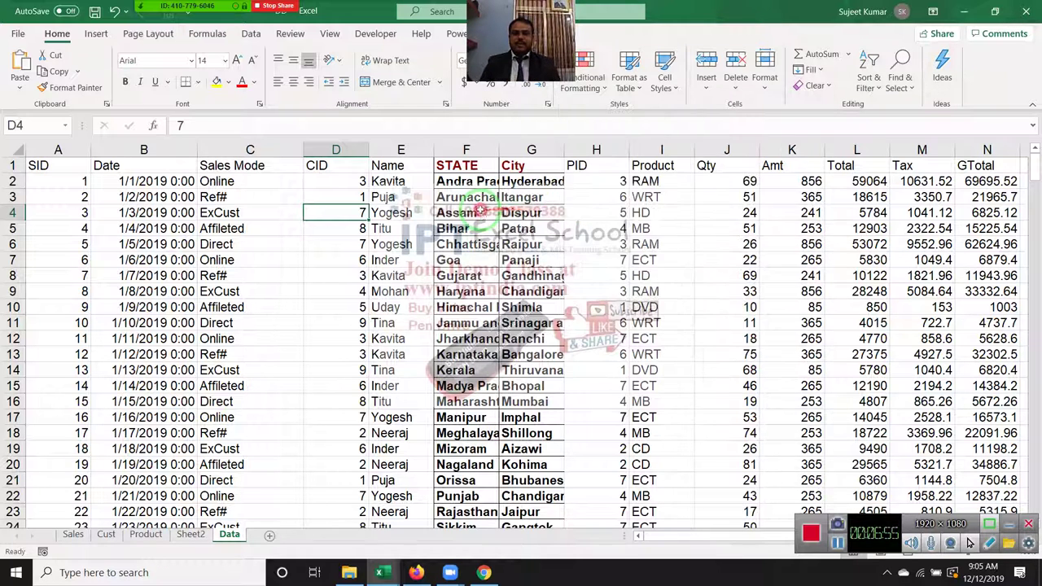
Set G6 and G14 to Delhi and G9 to New Delhi, then select the City column
{"action": "left_click", "coordinate": [521, 244]}
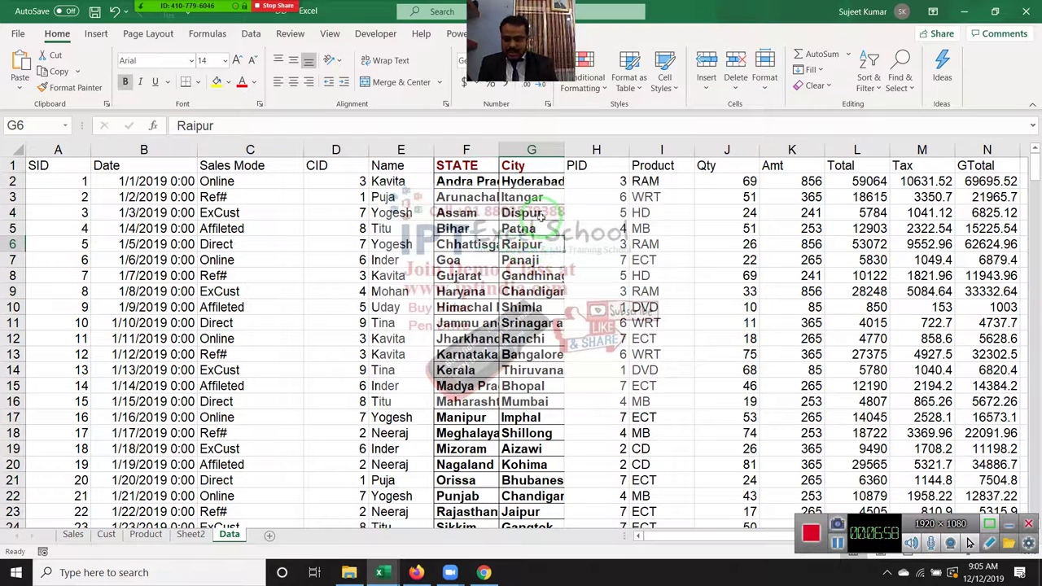
{"action": "type", "text": "Delhi"}
{"action": "key", "text": "Return"}
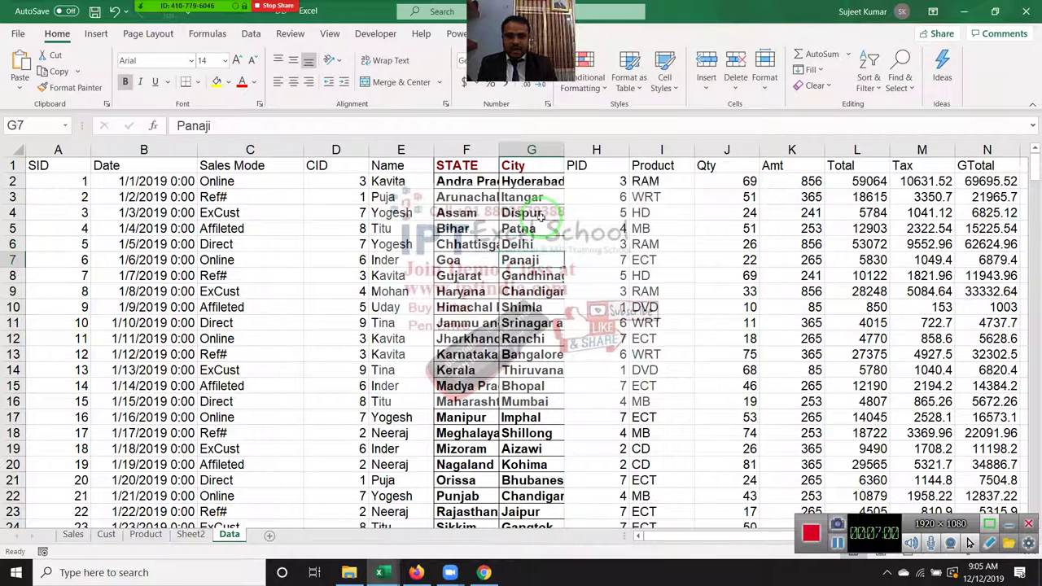
{"action": "key", "text": "Down"}
{"action": "key", "text": "Down"}
{"action": "type", "text": "New"}
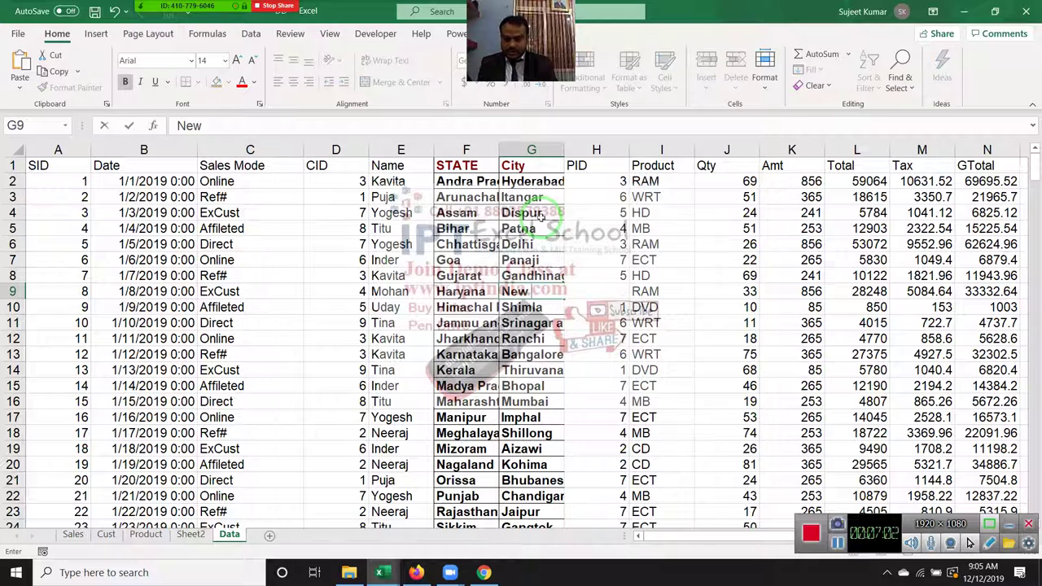
{"action": "type", "text": " Delhi"}
{"action": "key", "text": "Return"}
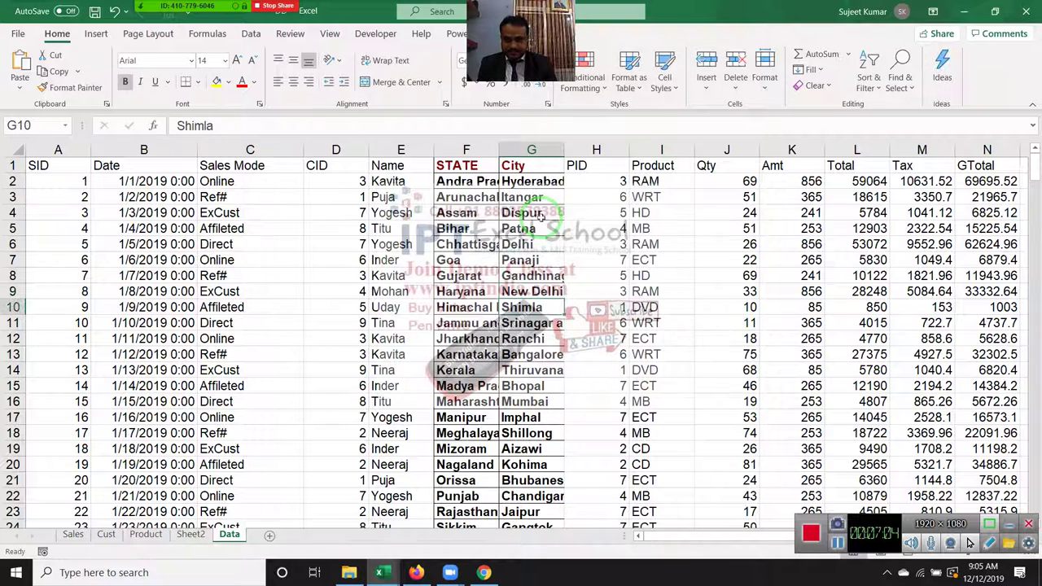
{"action": "key", "text": "Down"}
{"action": "key", "text": "Down"}
{"action": "key", "text": "Down"}
{"action": "key", "text": "Down"}
{"action": "type", "text": "De"}
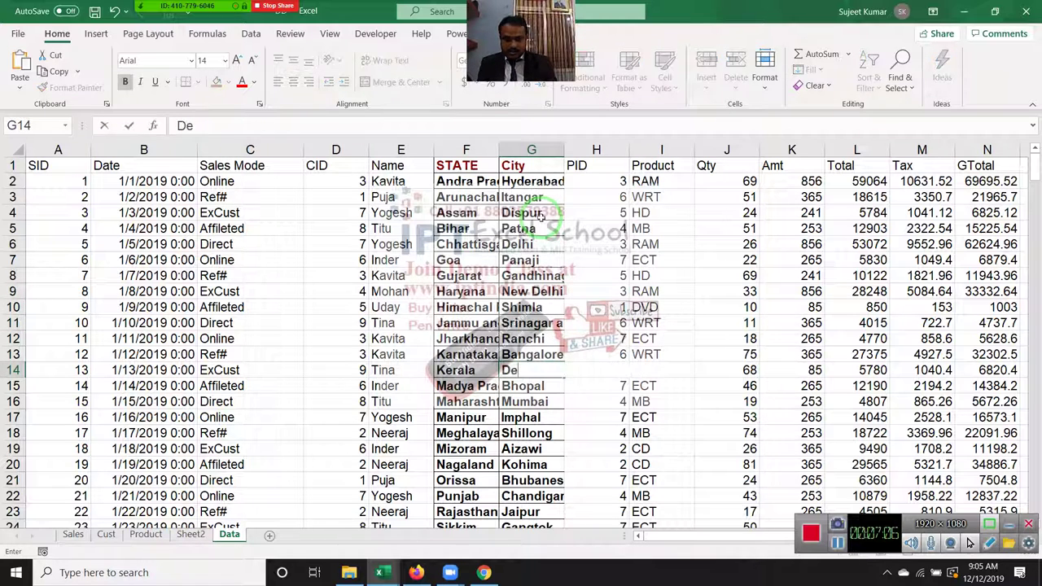
{"action": "type", "text": "lhi"}
{"action": "key", "text": "Return"}
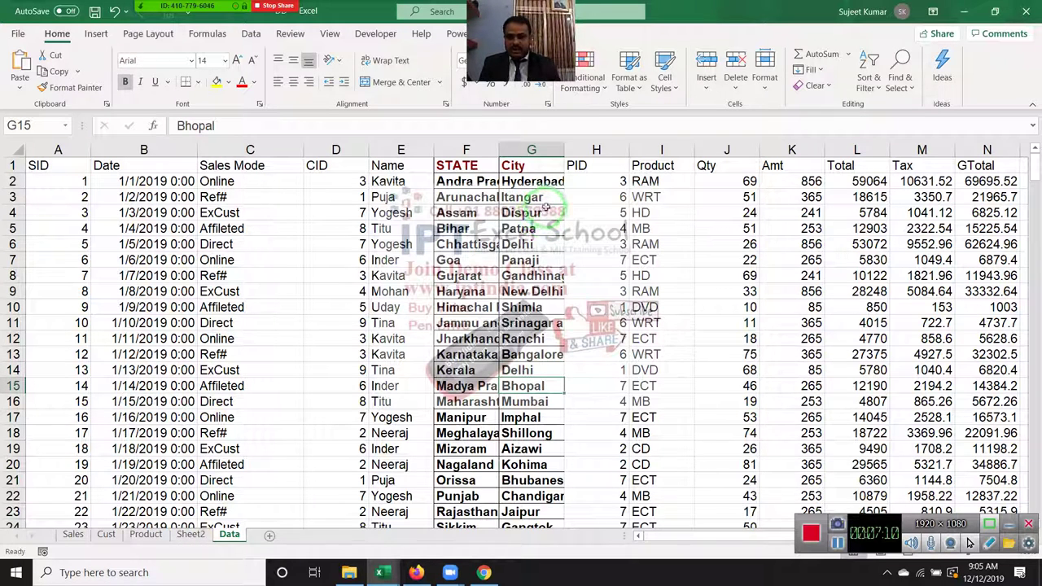
{"action": "left_click", "coordinate": [531, 150]}
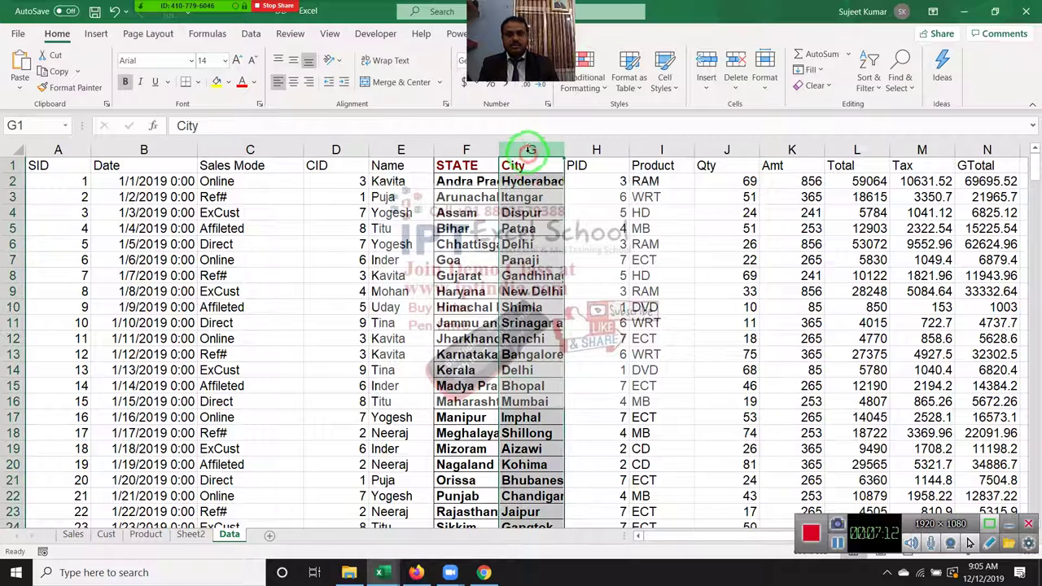
{"action": "left_click", "coordinate": [568, 94]}
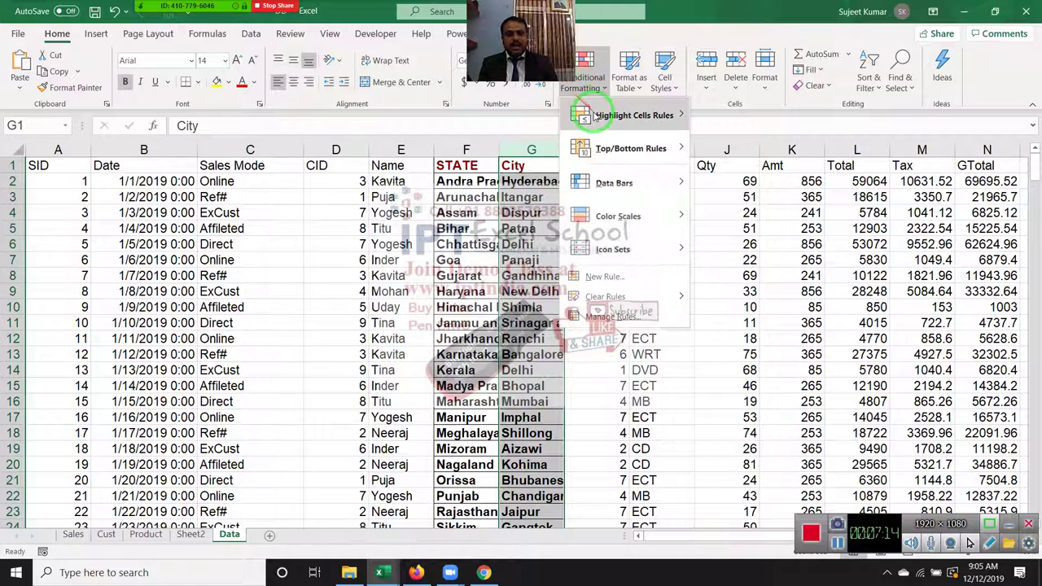
{"action": "mouse_move", "coordinate": [631, 116]}
{"action": "left_click", "coordinate": [745, 216]}
{"action": "type", "text": "Del"}
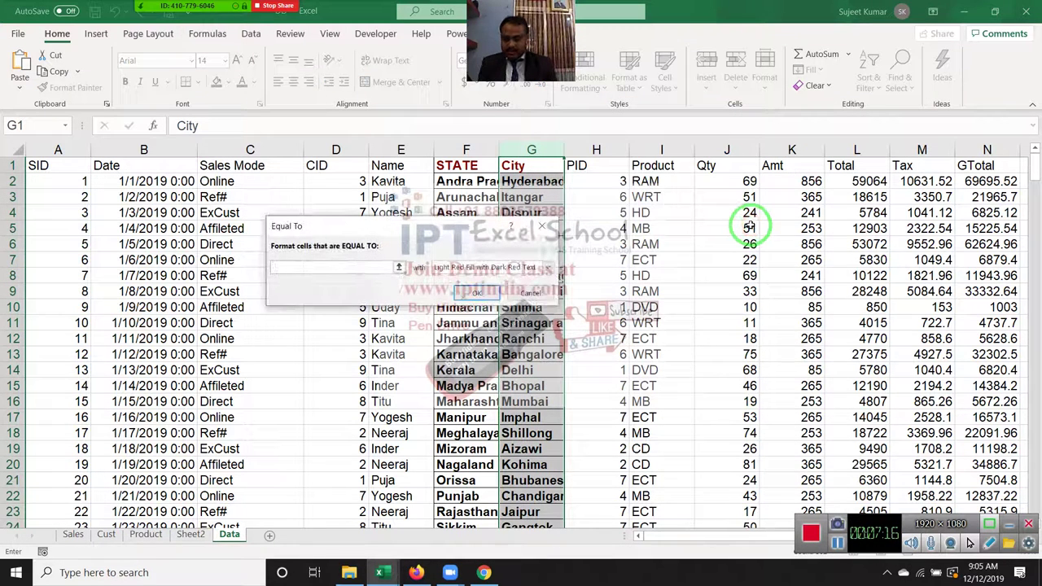
{"action": "type", "text": "hi"}
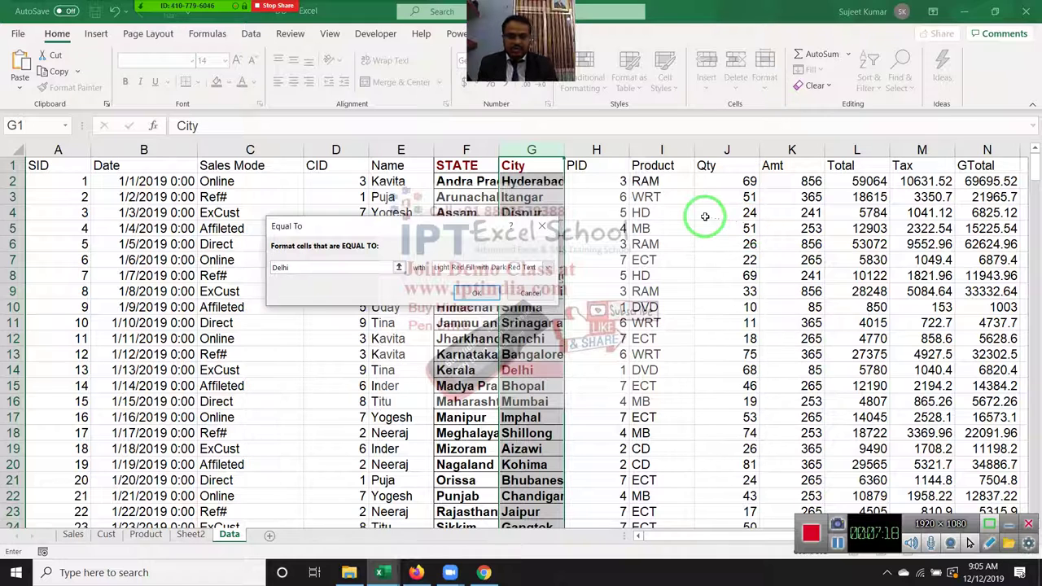
{"action": "mouse_move", "coordinate": [444, 226]}
{"action": "left_mouse_down"}
{"action": "mouse_move", "coordinate": [775, 245]}
{"action": "mouse_move", "coordinate": [814, 202]}
{"action": "left_mouse_up"}
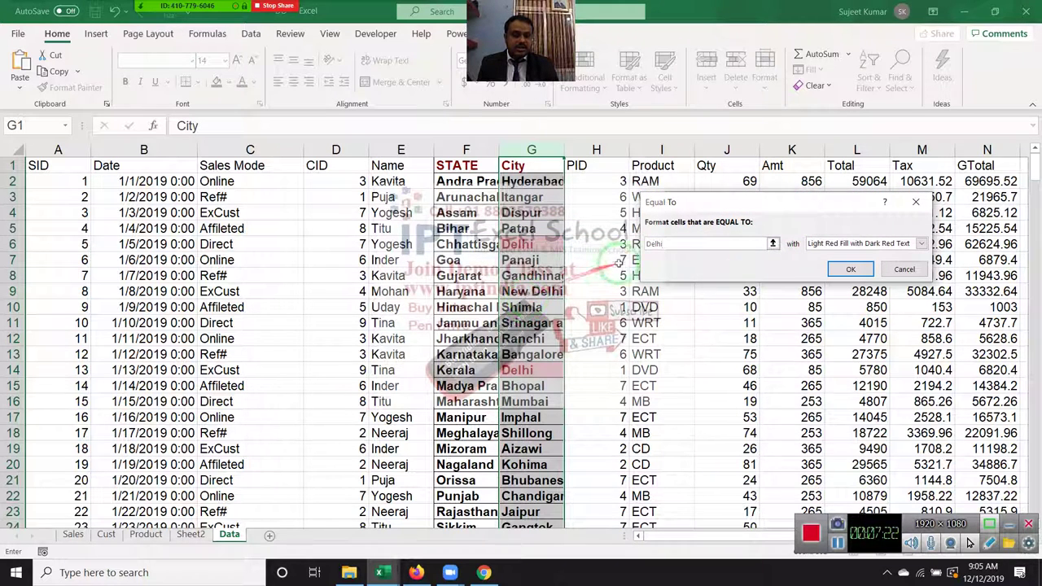
{"action": "left_click", "coordinate": [637, 242]}
{"action": "left_click_drag", "start_coordinate": [637, 242], "coordinate": [623, 243]}
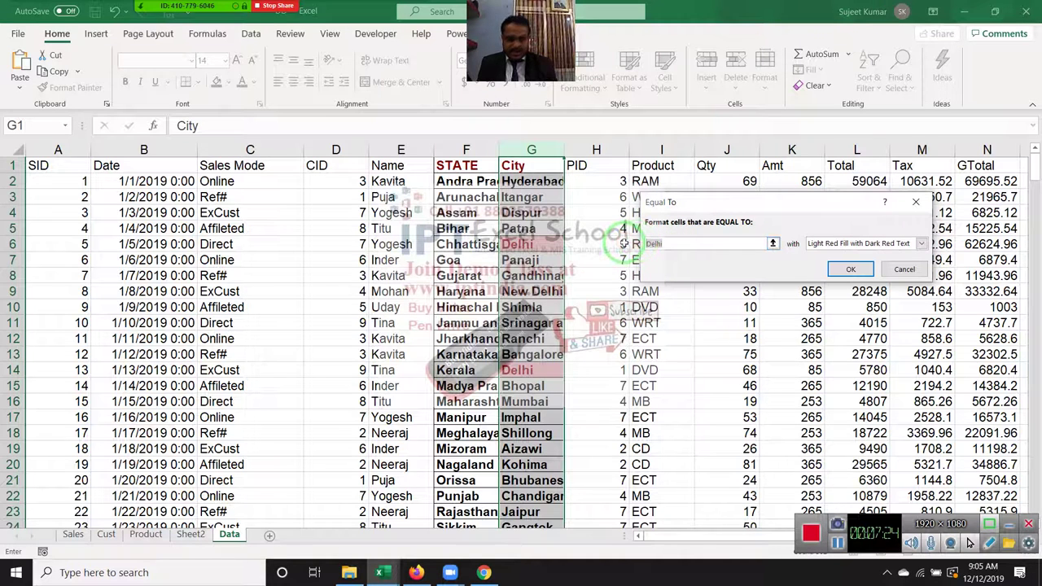
{"action": "type", "text": "New De"}
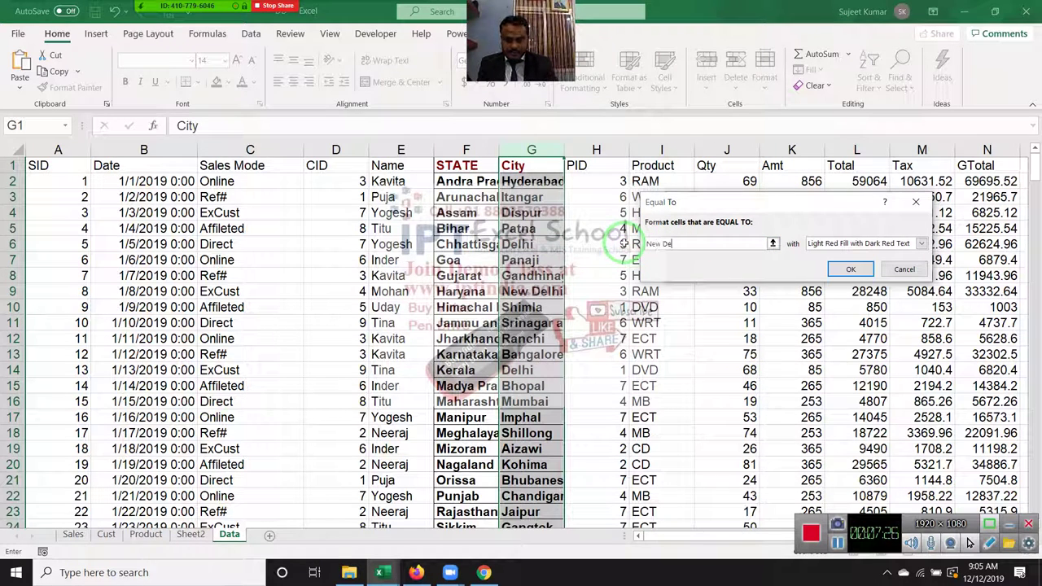
{"action": "type", "text": "lhi"}
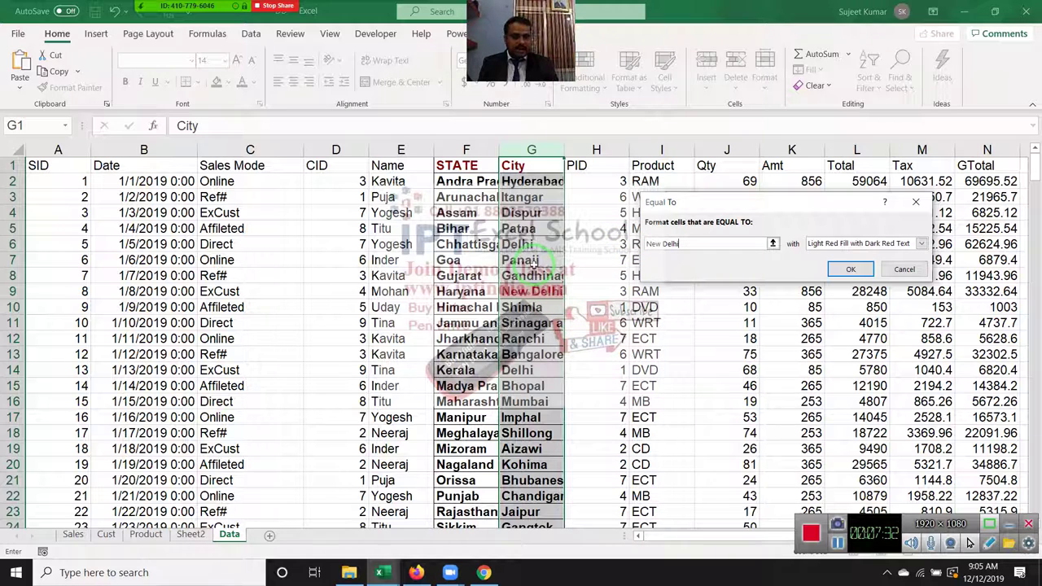
{"action": "key", "text": "Return"}
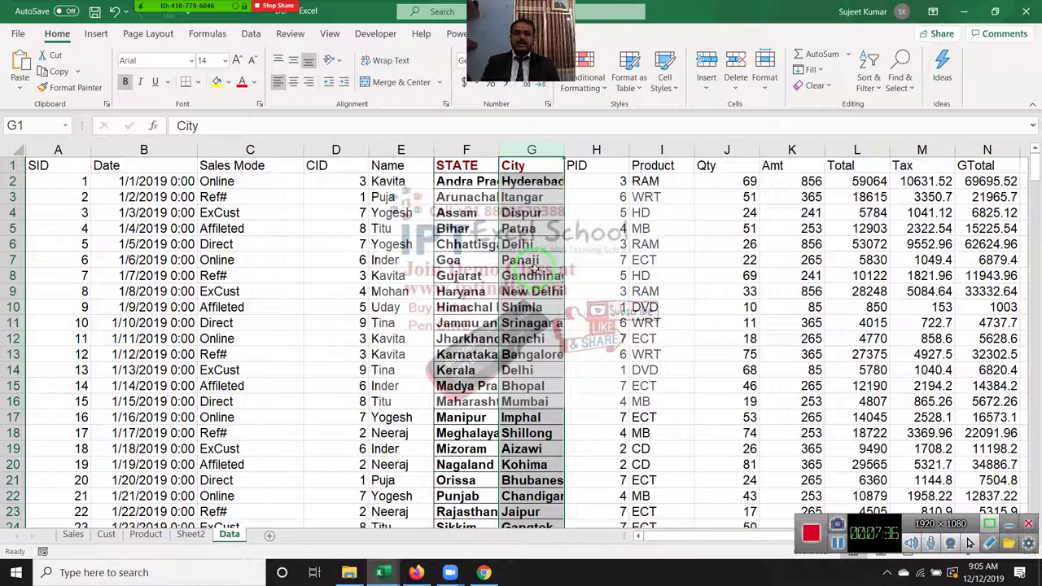
Start a Text That Contains rule on City, trying Delhi and then B
{"action": "left_click", "coordinate": [578, 82]}
{"action": "mouse_move", "coordinate": [637, 123]}
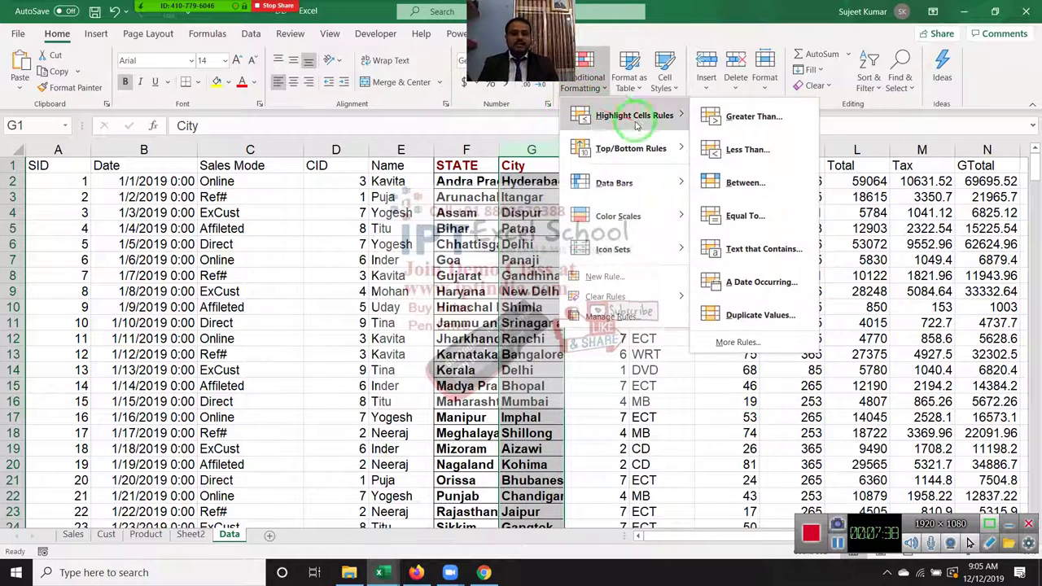
{"action": "mouse_move", "coordinate": [651, 148]}
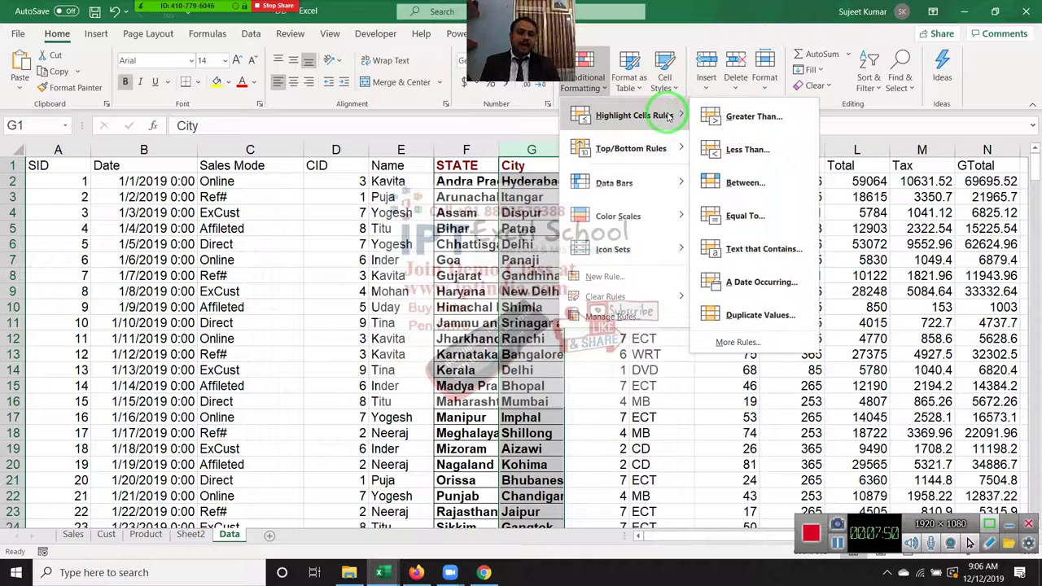
{"action": "left_click", "coordinate": [737, 248]}
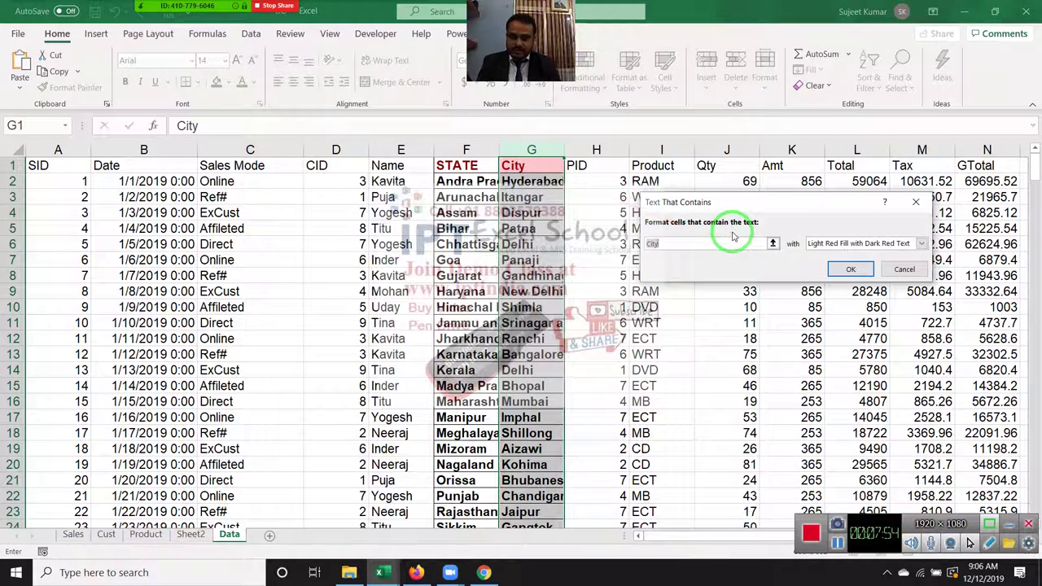
{"action": "type", "text": "Delhi"}
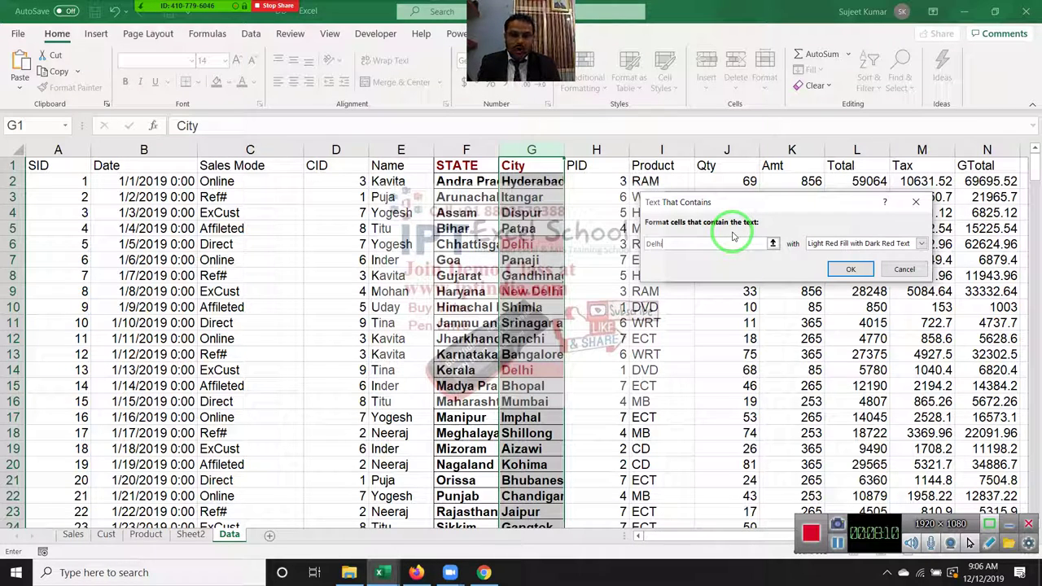
{"action": "key", "text": "BackSpace"}
{"action": "key", "text": "BackSpace"}
{"action": "key", "text": "BackSpace"}
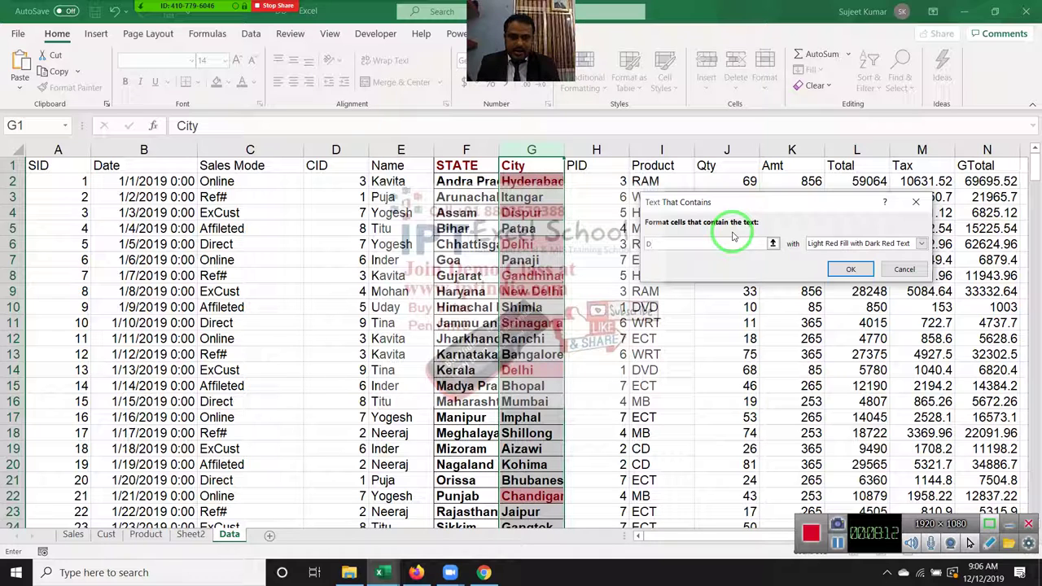
{"action": "key", "text": "BackSpace"}
{"action": "type", "text": "B"}
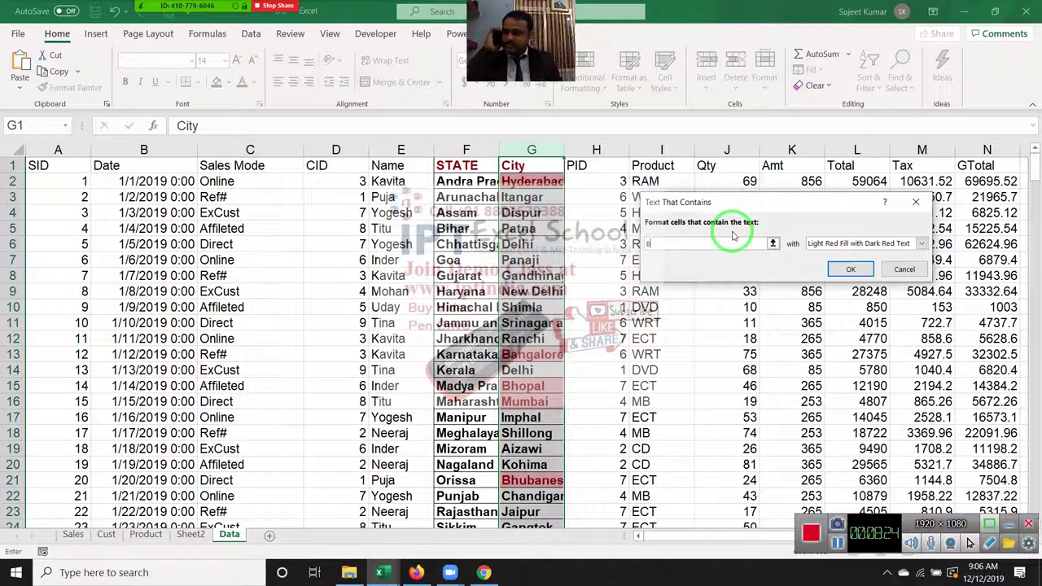
{"action": "left_click_drag", "start_coordinate": [733, 236], "coordinate": [759, 333]}
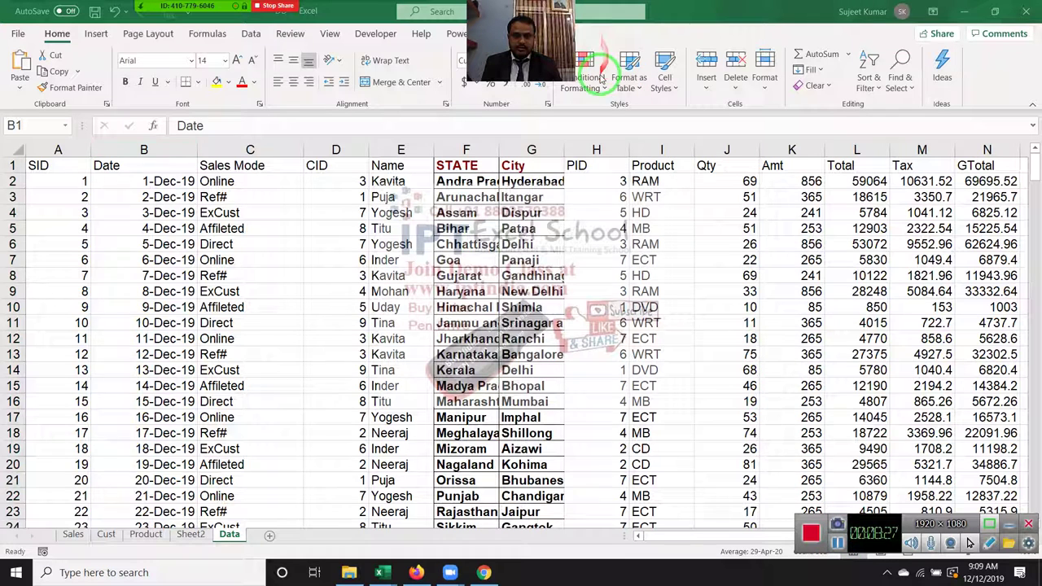
Select the Date column and apply an A Date Occurring rule for Today
{"action": "key", "text": "ctrl+space"}
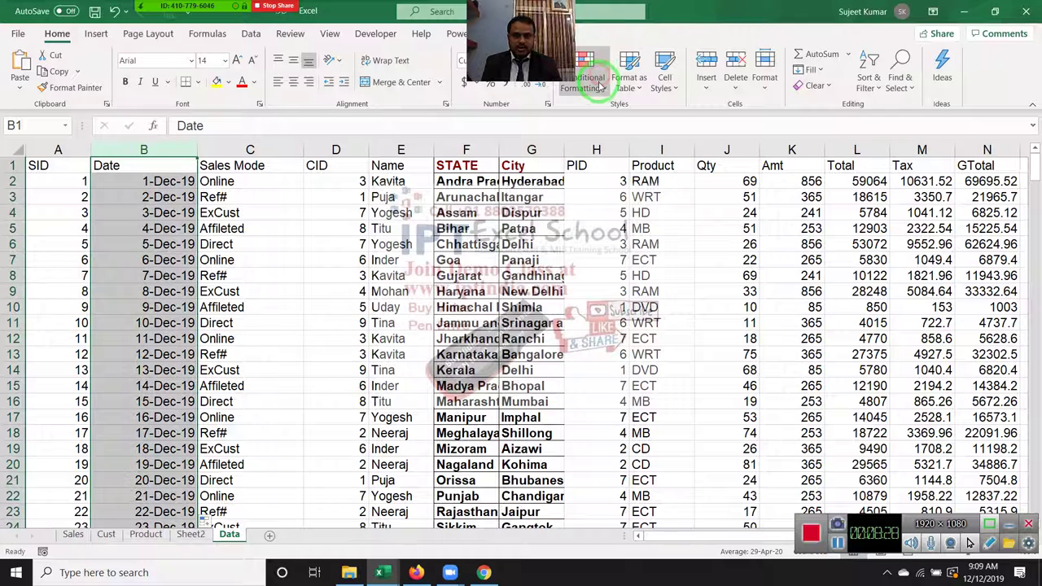
{"action": "left_click", "coordinate": [592, 81]}
{"action": "mouse_move", "coordinate": [600, 111]}
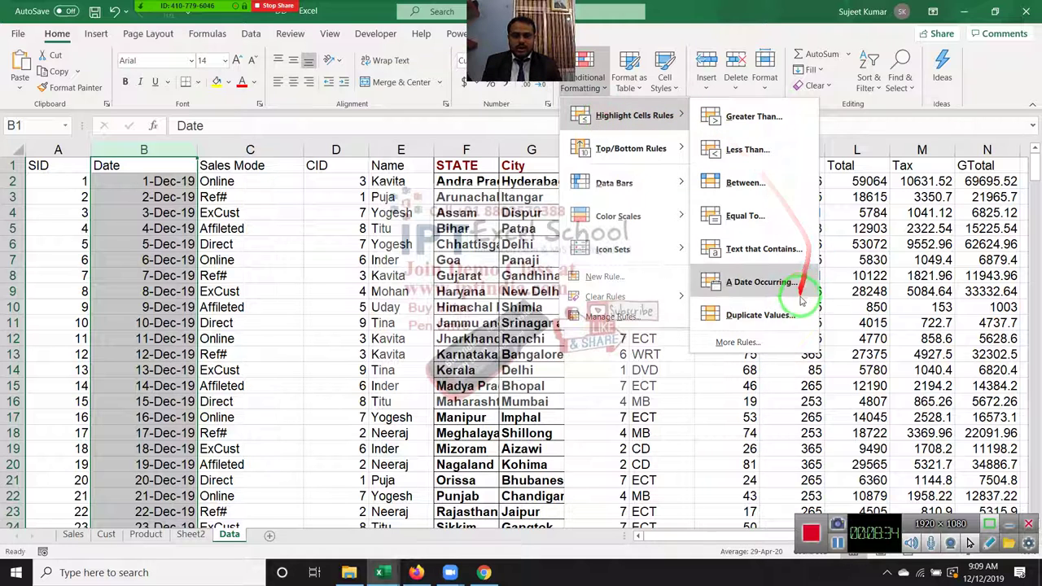
{"action": "left_click", "coordinate": [757, 281]}
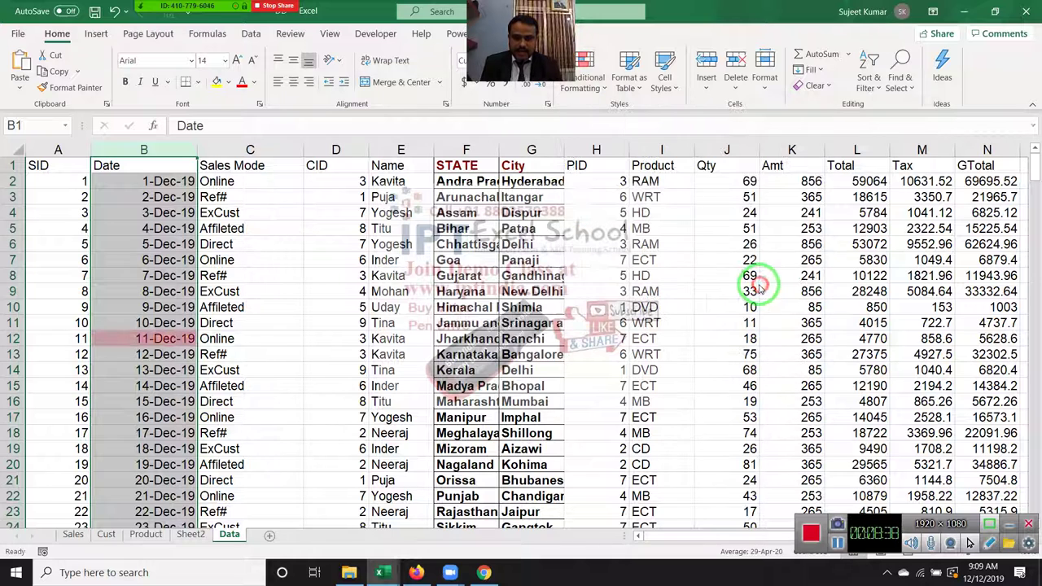
{"action": "left_click", "coordinate": [708, 227]}
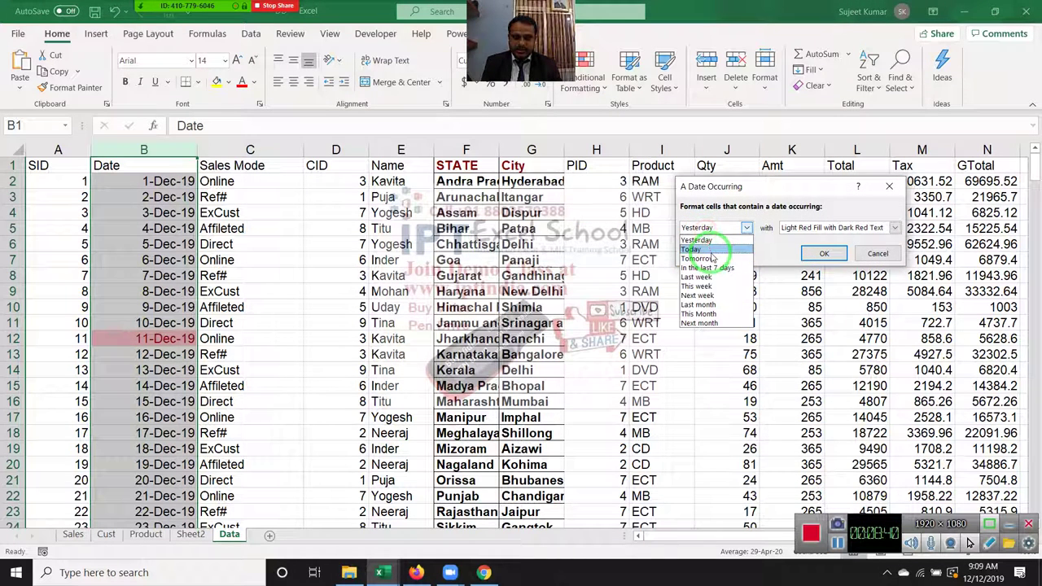
{"action": "left_click", "coordinate": [711, 253]}
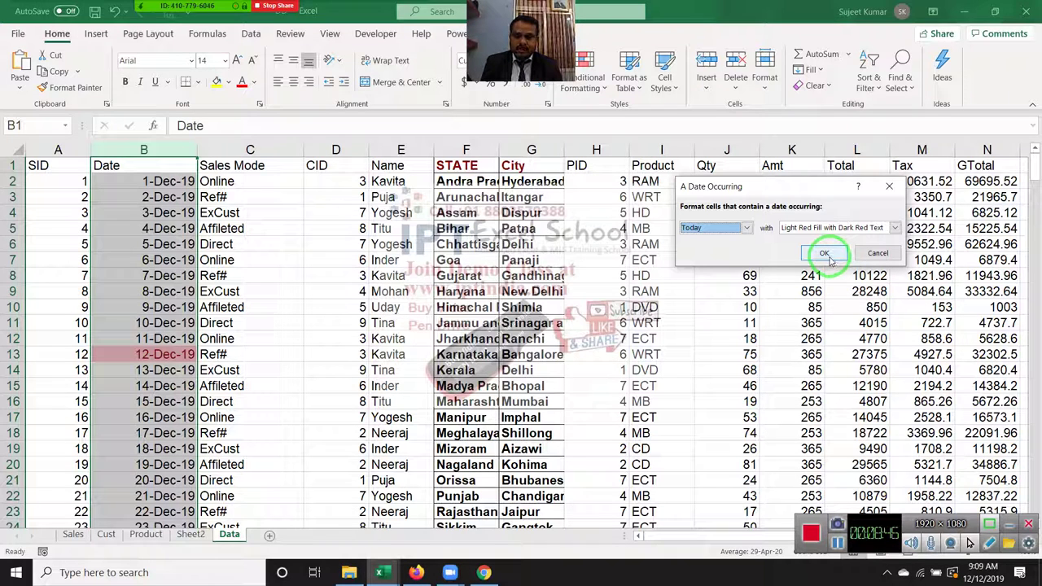
{"action": "left_click", "coordinate": [825, 254]}
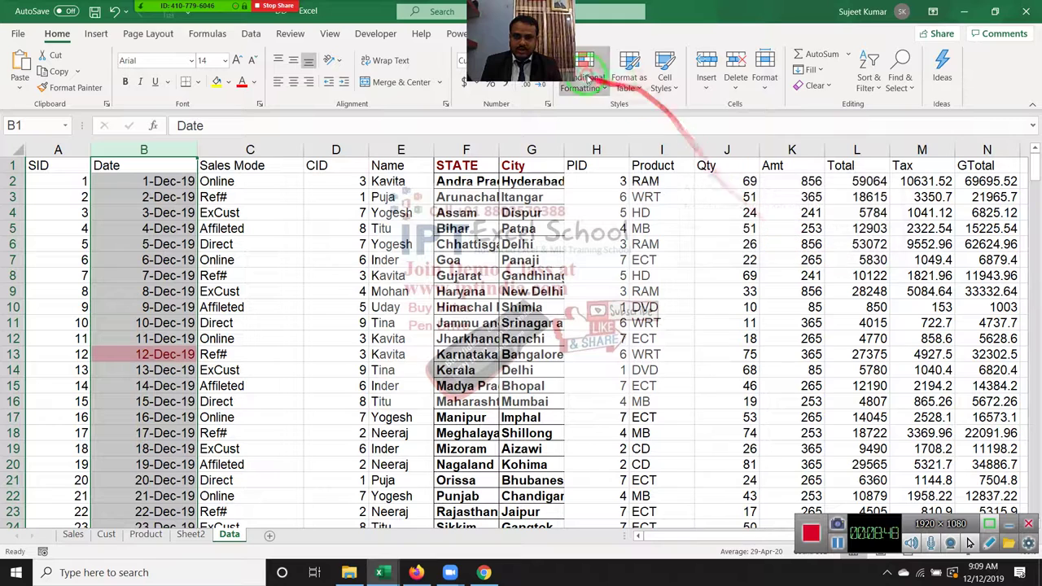
Preview a Tomorrow date rule, cancel it, and undo the Today highlight
{"action": "left_click", "coordinate": [588, 82]}
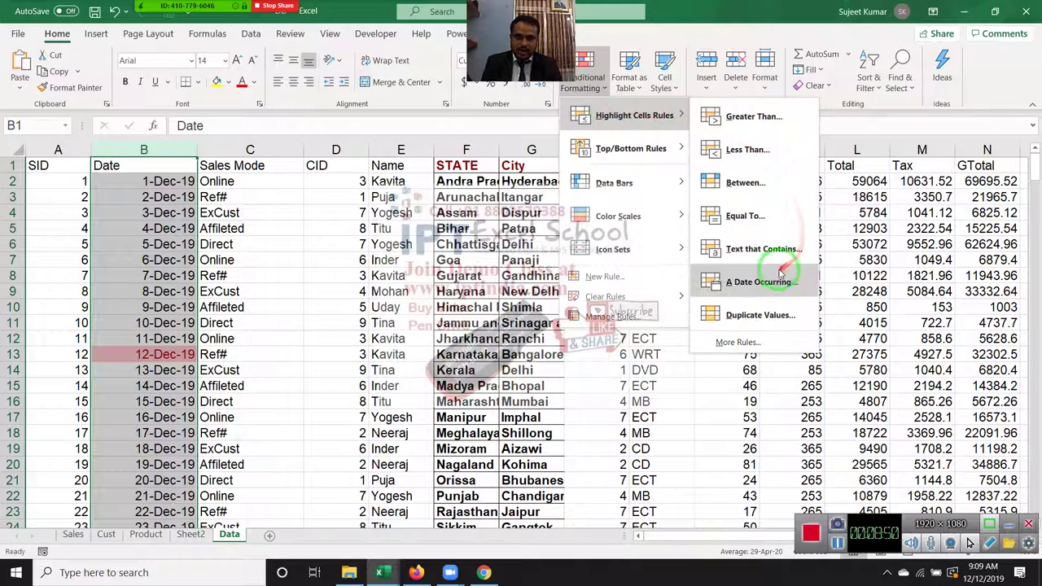
{"action": "left_click", "coordinate": [775, 282]}
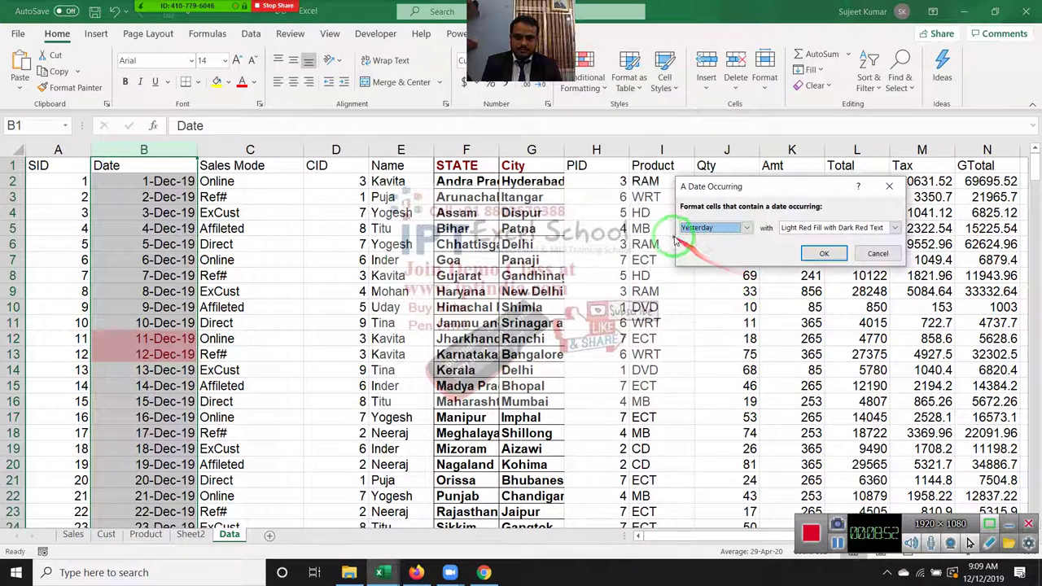
{"action": "left_click", "coordinate": [746, 228]}
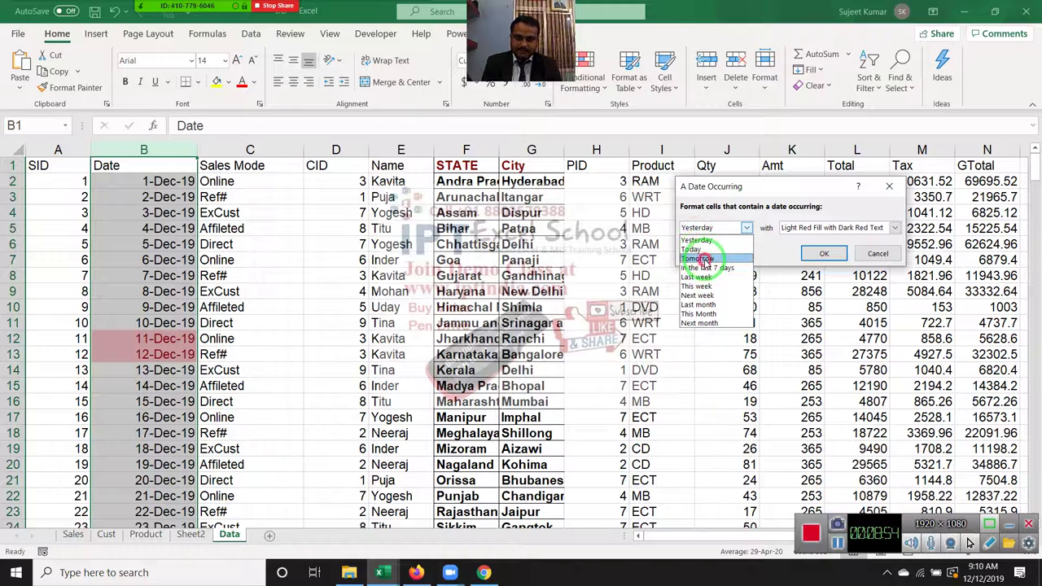
{"action": "left_click", "coordinate": [698, 259]}
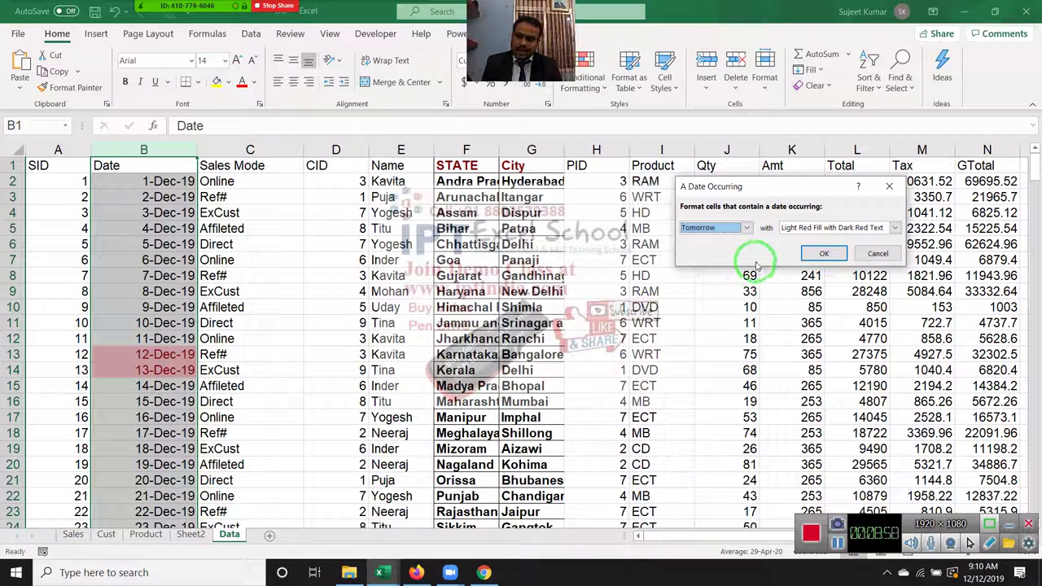
{"action": "left_click", "coordinate": [867, 254]}
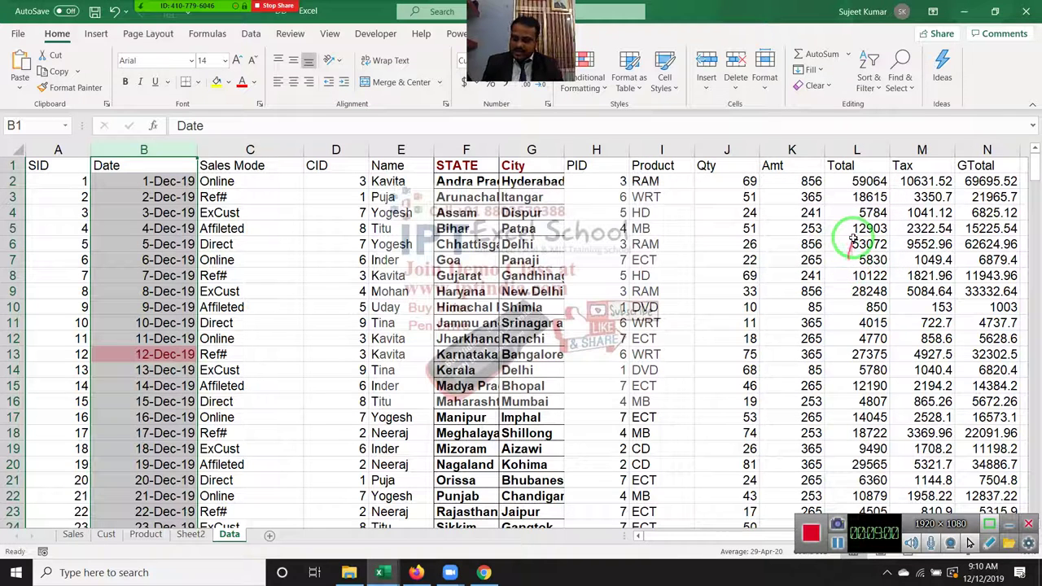
{"action": "key", "text": "ctrl+z"}
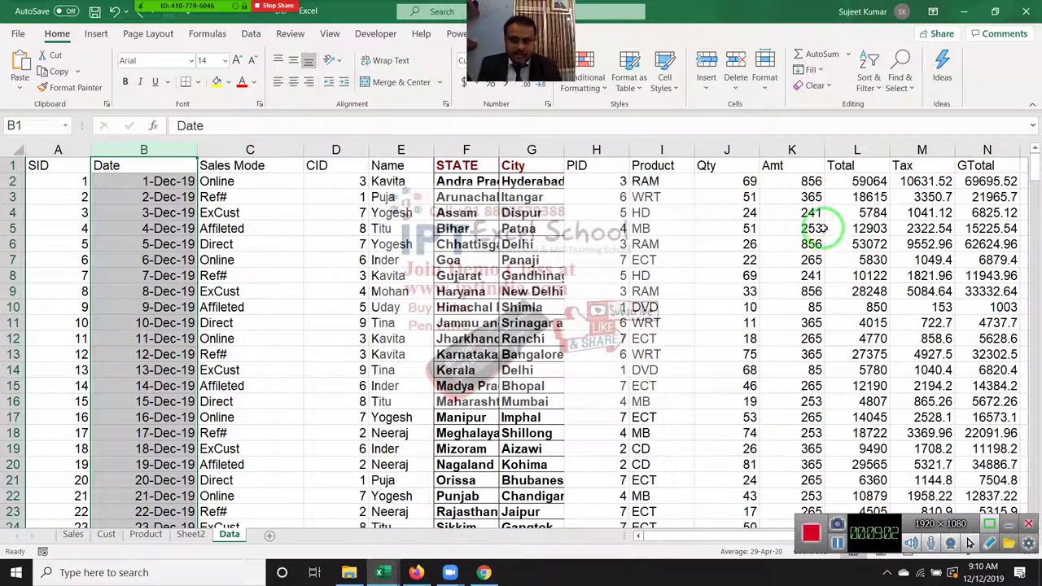
{"action": "left_click", "coordinate": [580, 73]}
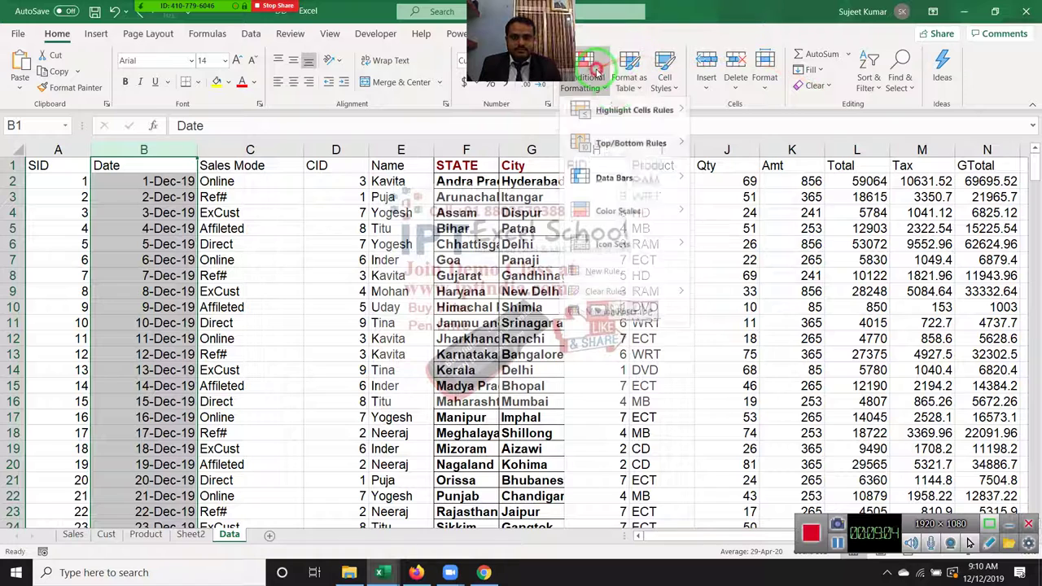
{"action": "mouse_move", "coordinate": [634, 115]}
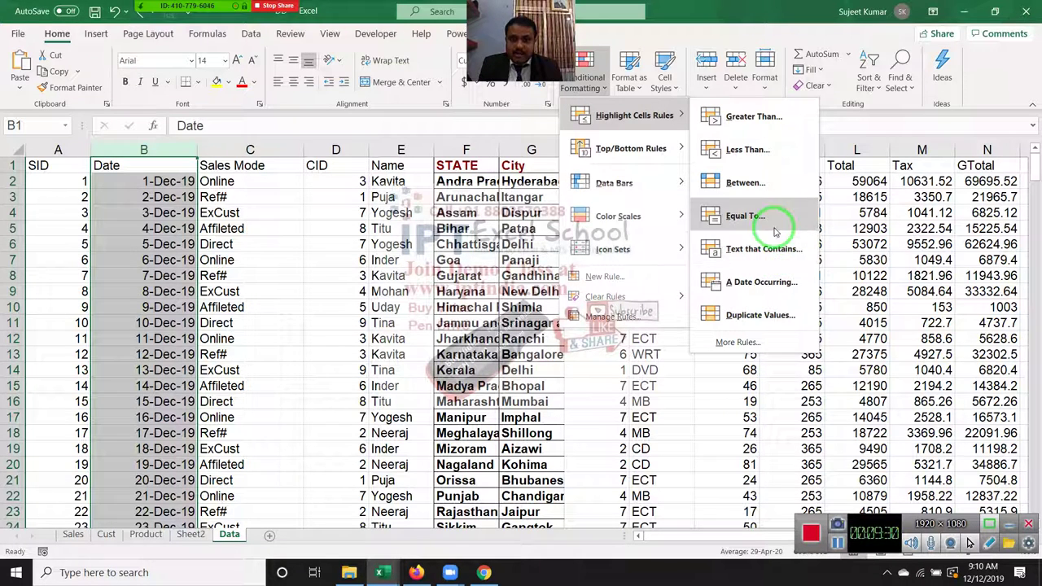
{"action": "left_click", "coordinate": [773, 231]}
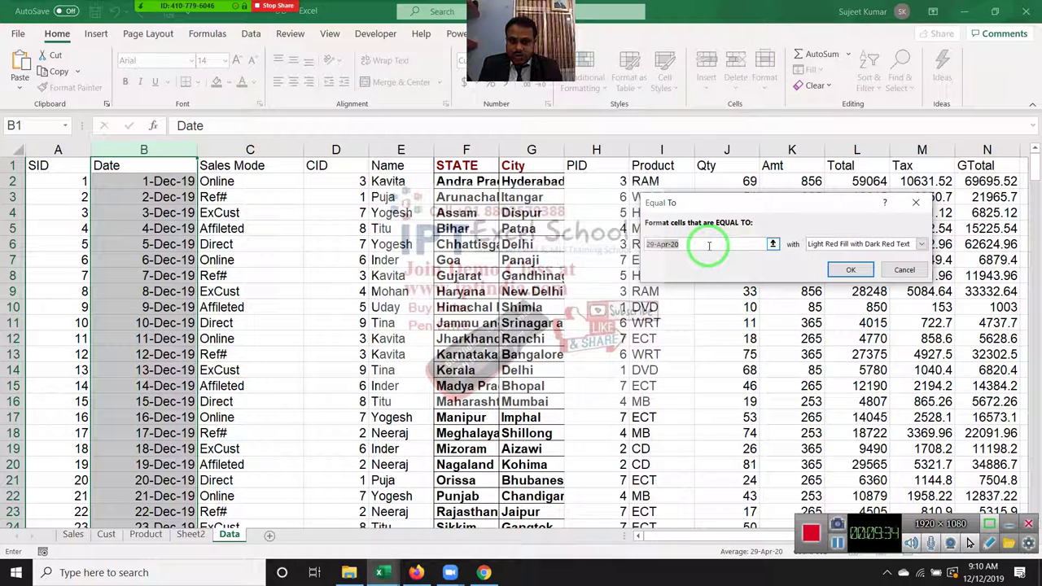
{"action": "key", "text": "Escape"}
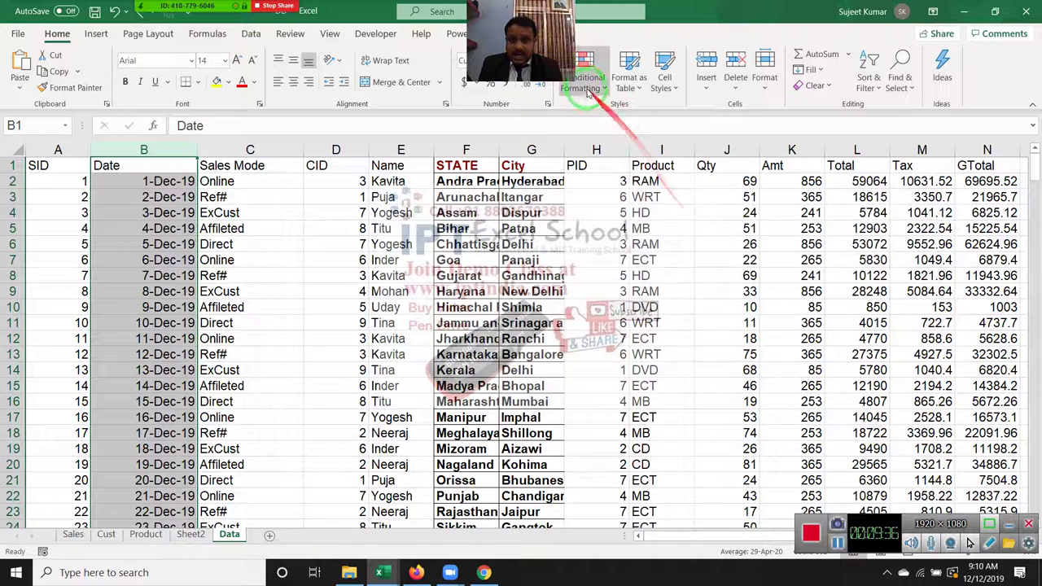
{"action": "left_click", "coordinate": [588, 83]}
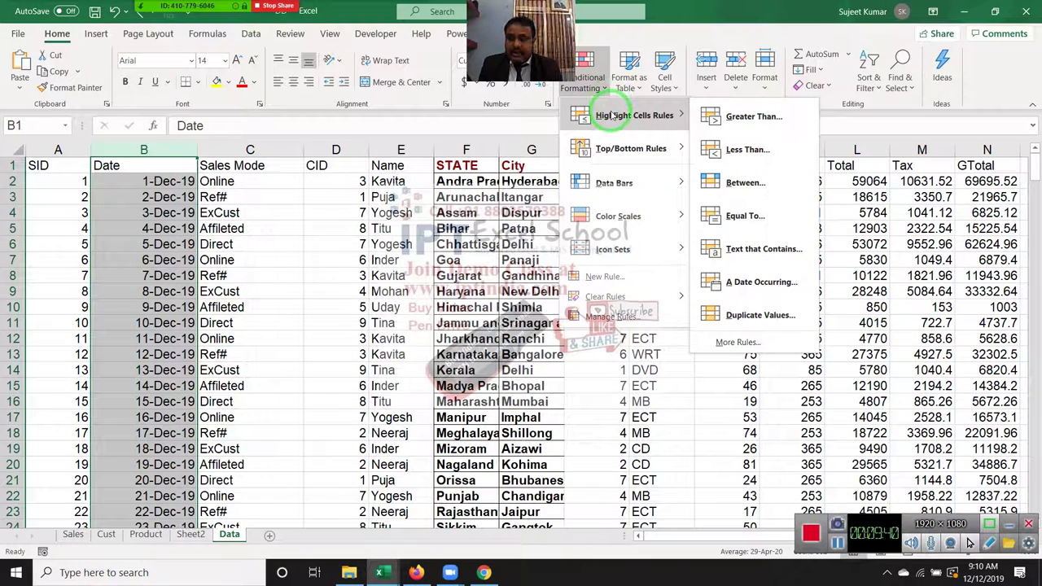
{"action": "left_click", "coordinate": [791, 290]}
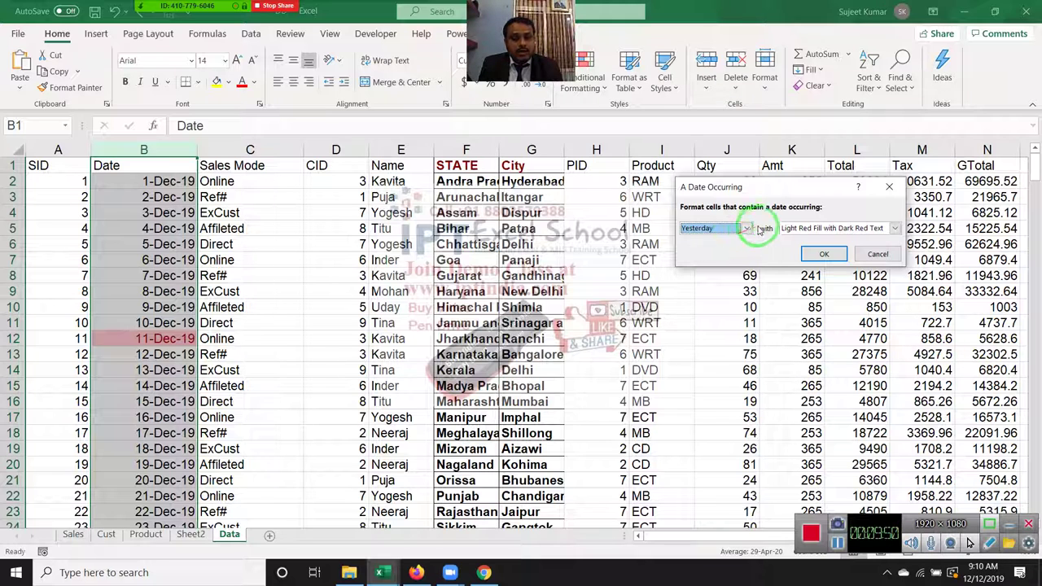
{"action": "left_click_drag", "start_coordinate": [765, 246], "coordinate": [824, 411]}
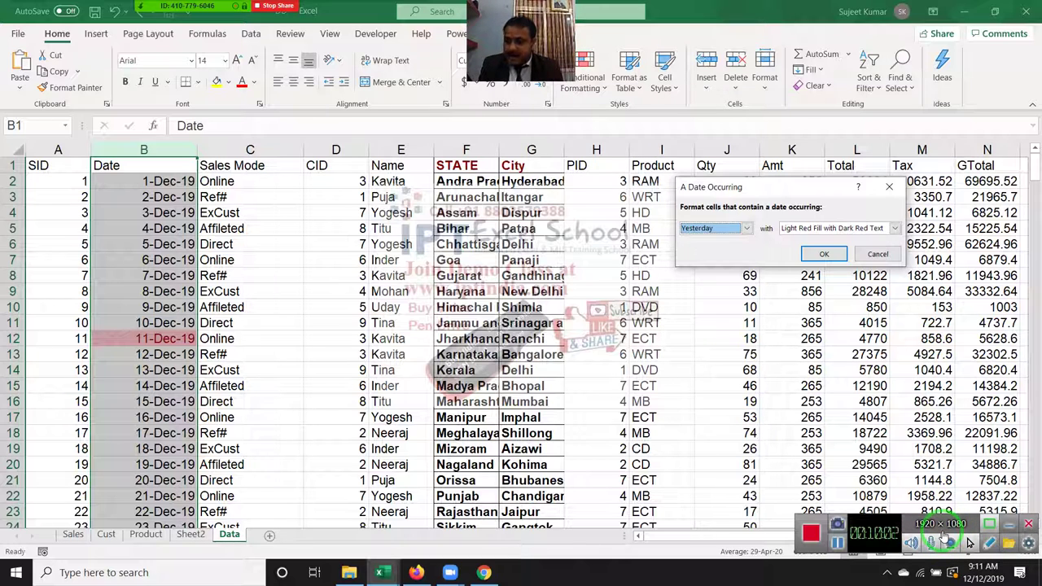
{"action": "key", "text": "Escape"}
Open Conditional Formatting, then dismiss it and deselect the Date column
{"action": "left_click_drag", "start_coordinate": [825, 187], "coordinate": [611, 102]}
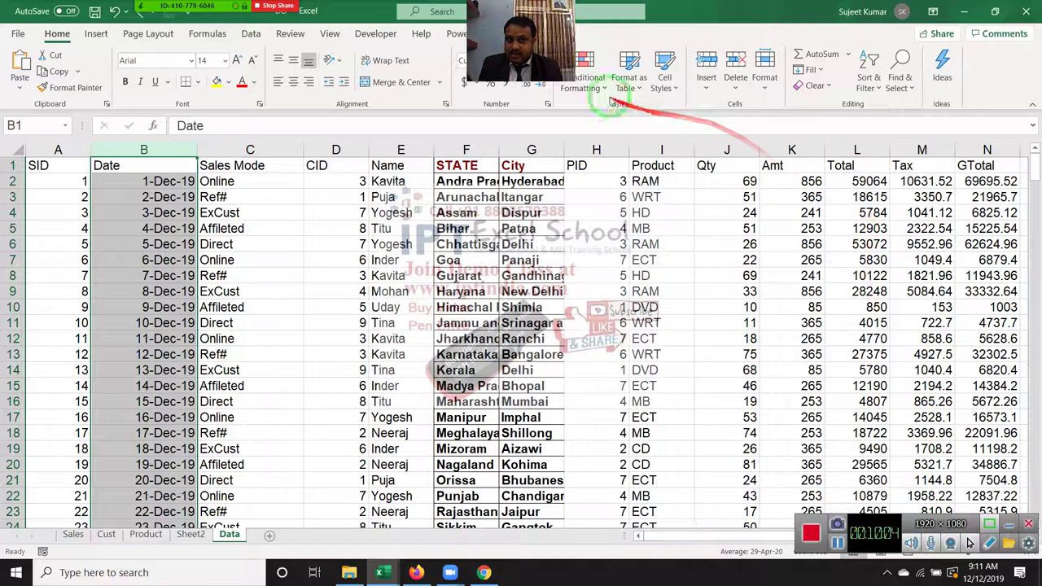
{"action": "left_click", "coordinate": [598, 84]}
{"action": "mouse_move", "coordinate": [627, 114]}
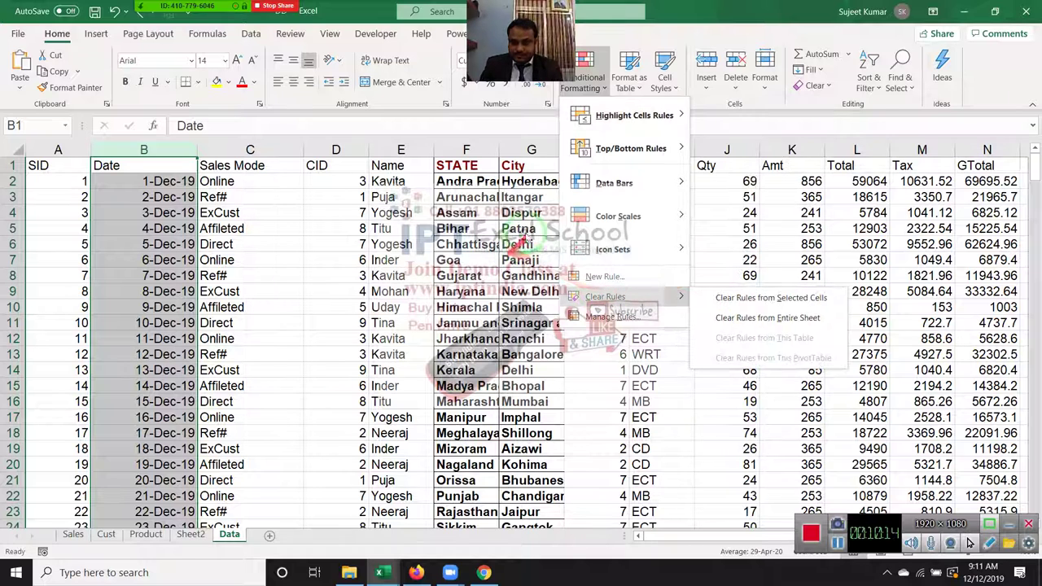
{"action": "left_click", "coordinate": [603, 232]}
{"action": "left_click", "coordinate": [603, 232]}
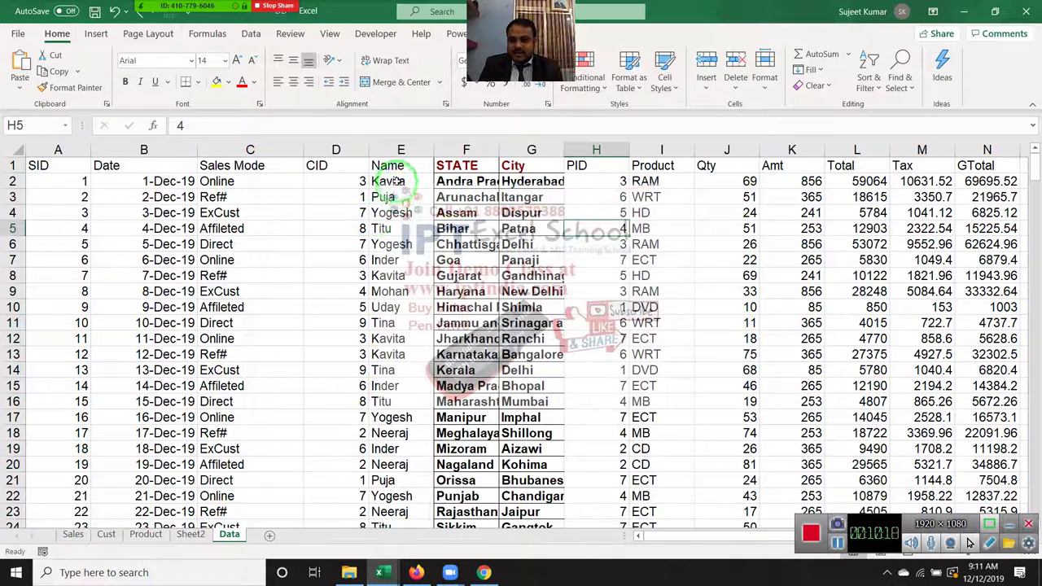
Select E2:E21, preview Duplicate Values without applying it, then add a new sheet
{"action": "mouse_move", "coordinate": [391, 181]}
{"action": "left_mouse_down"}
{"action": "mouse_move", "coordinate": [415, 336]}
{"action": "mouse_move", "coordinate": [411, 481]}
{"action": "left_mouse_up"}
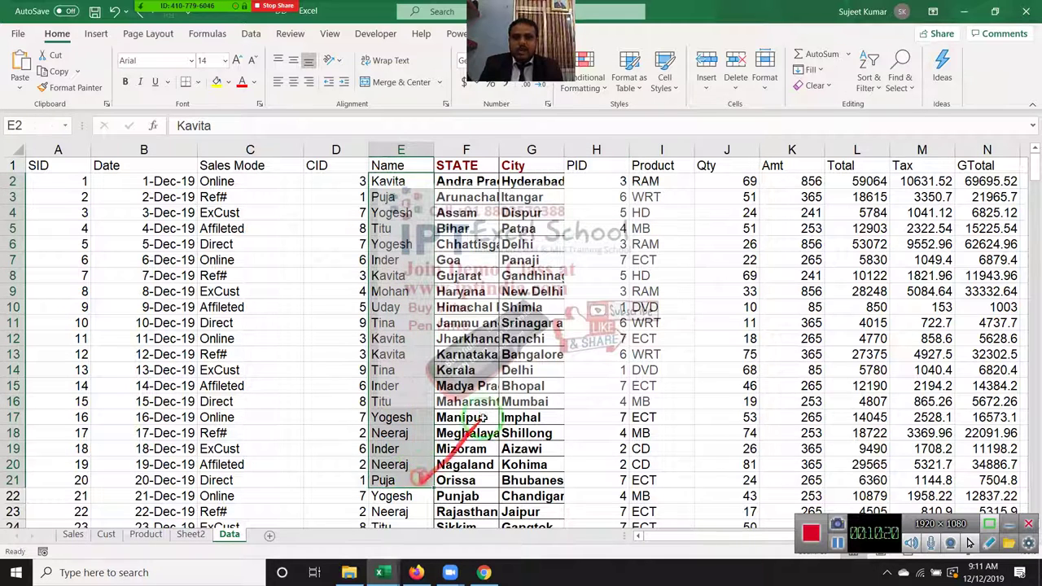
{"action": "left_click", "coordinate": [590, 85]}
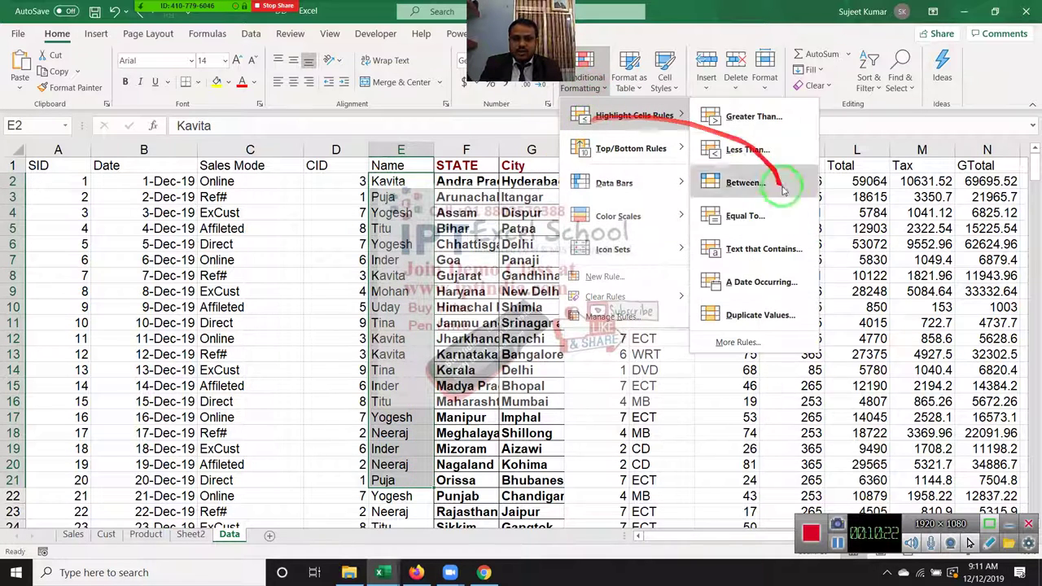
{"action": "left_click", "coordinate": [735, 325]}
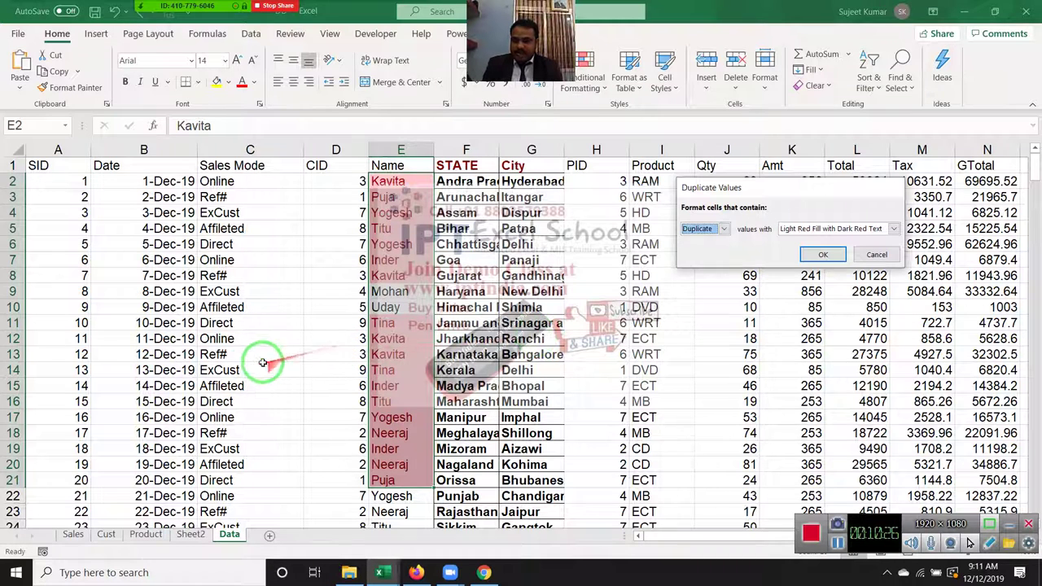
{"action": "key", "text": "Escape"}
{"action": "left_click", "coordinate": [271, 536]}
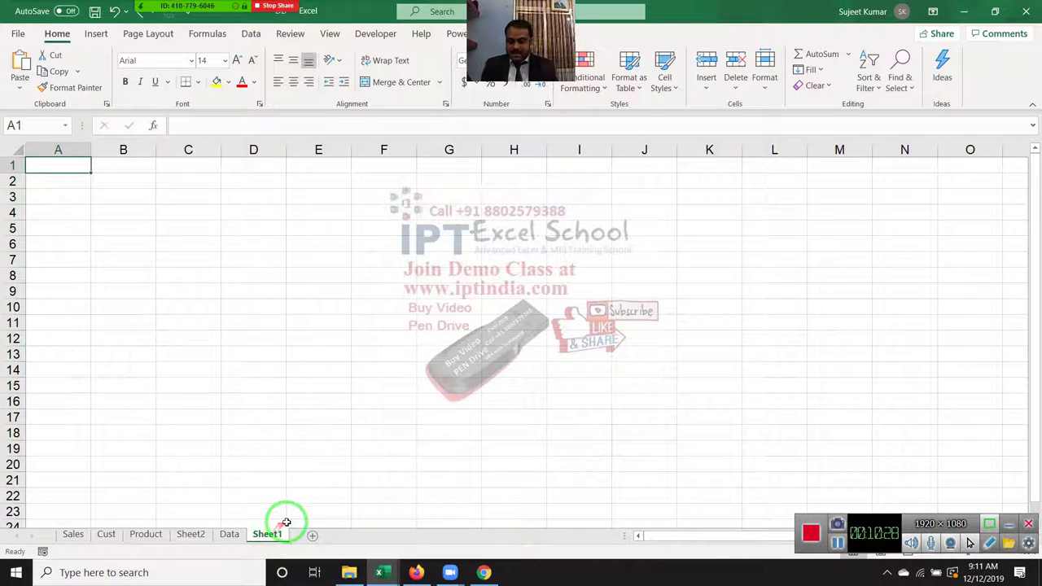
Enter the Mobile heading in A1 and highlight duplicate values in column A
{"action": "type", "text": "Mobile"}
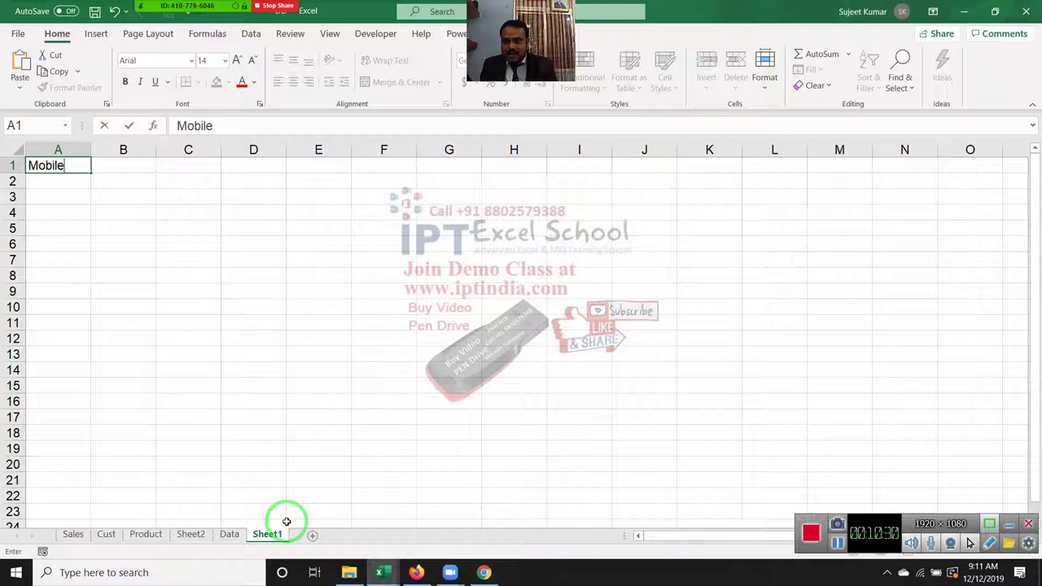
{"action": "key", "text": "Return"}
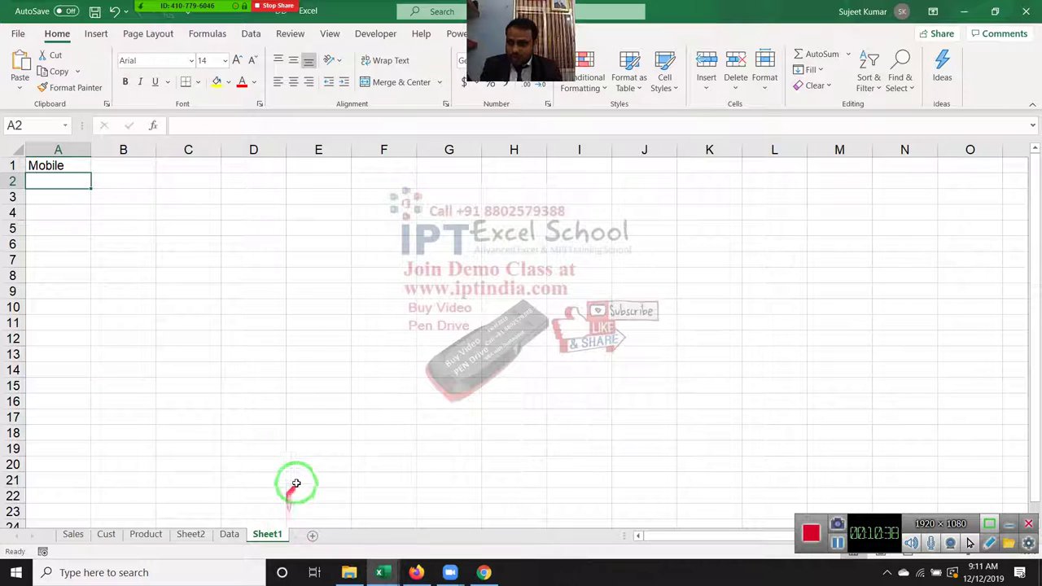
{"action": "left_click", "coordinate": [84, 149]}
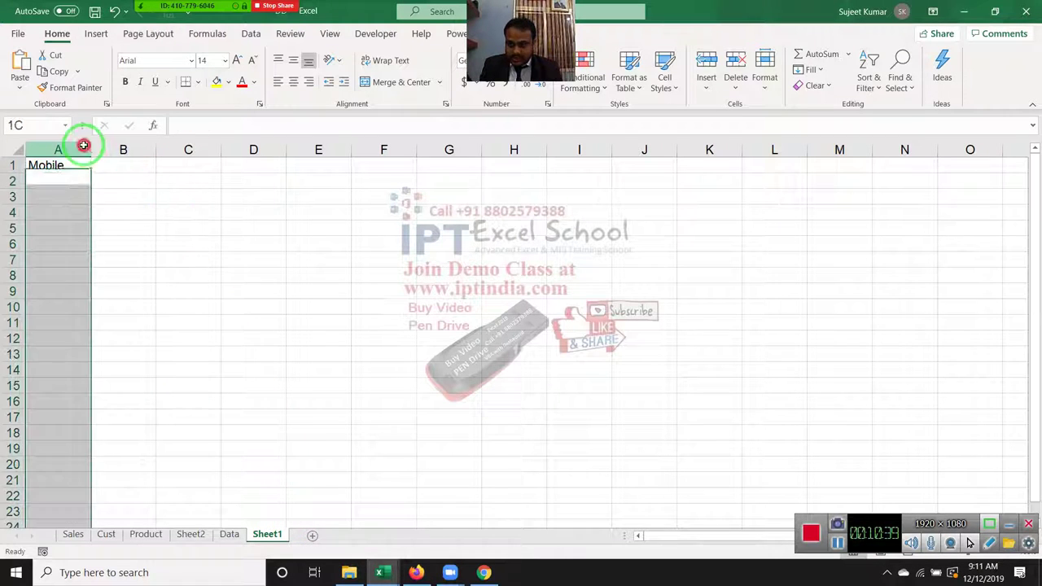
{"action": "left_click", "coordinate": [600, 96]}
{"action": "mouse_move", "coordinate": [619, 115]}
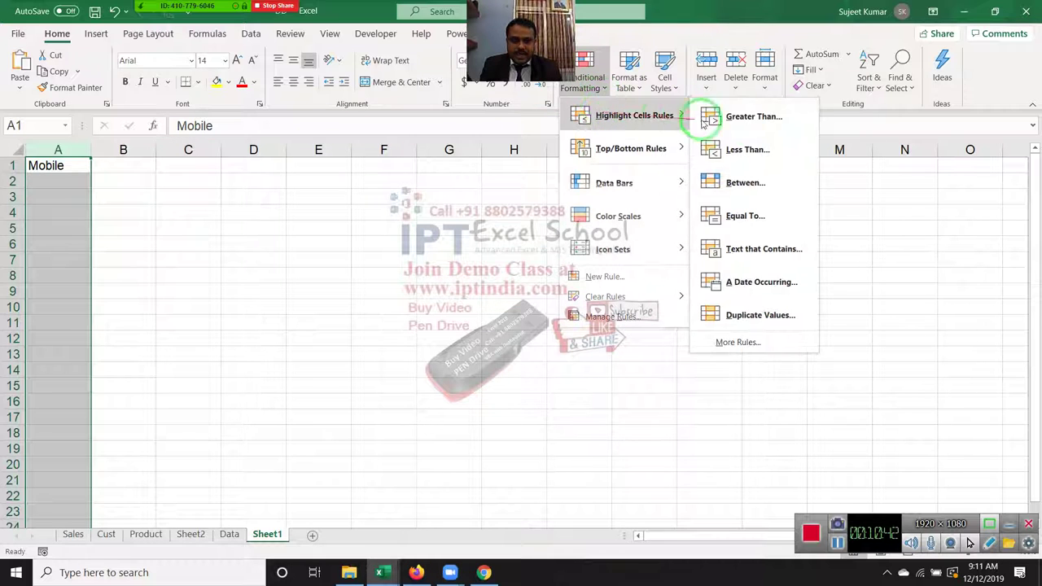
{"action": "left_click", "coordinate": [769, 315]}
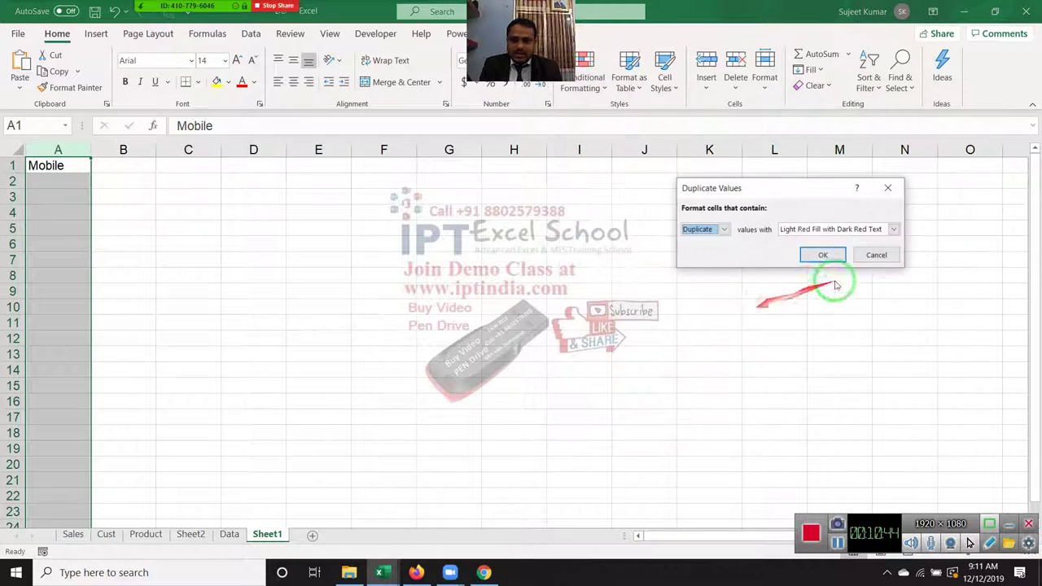
{"action": "left_click", "coordinate": [823, 251]}
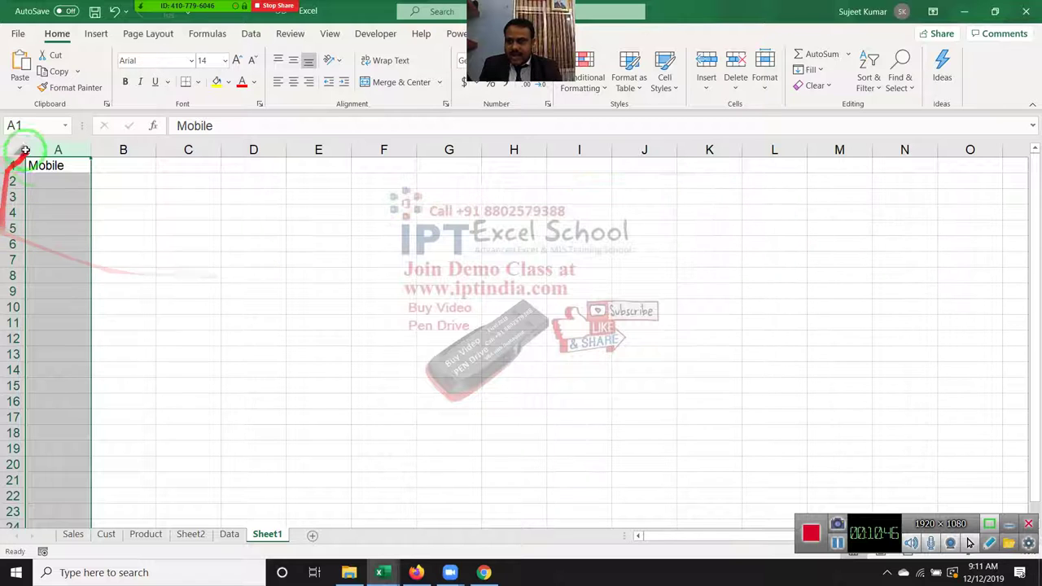
Enter the same mobile number in A2, A7 and A12, then undo the later entries
{"action": "left_click", "coordinate": [42, 179]}
{"action": "type", "text": "880"}
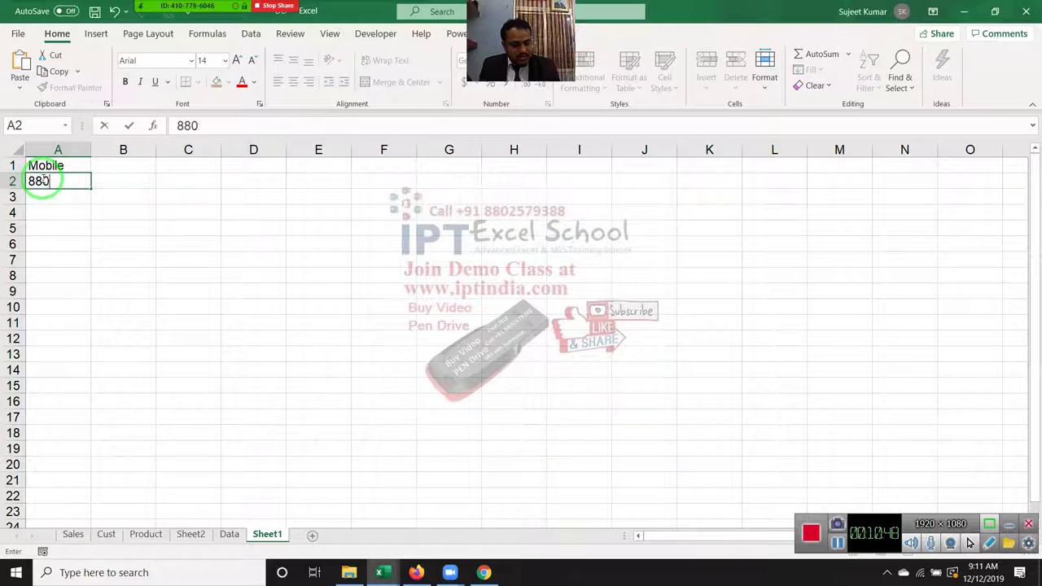
{"action": "type", "text": "8"}
{"action": "key", "text": "Return"}
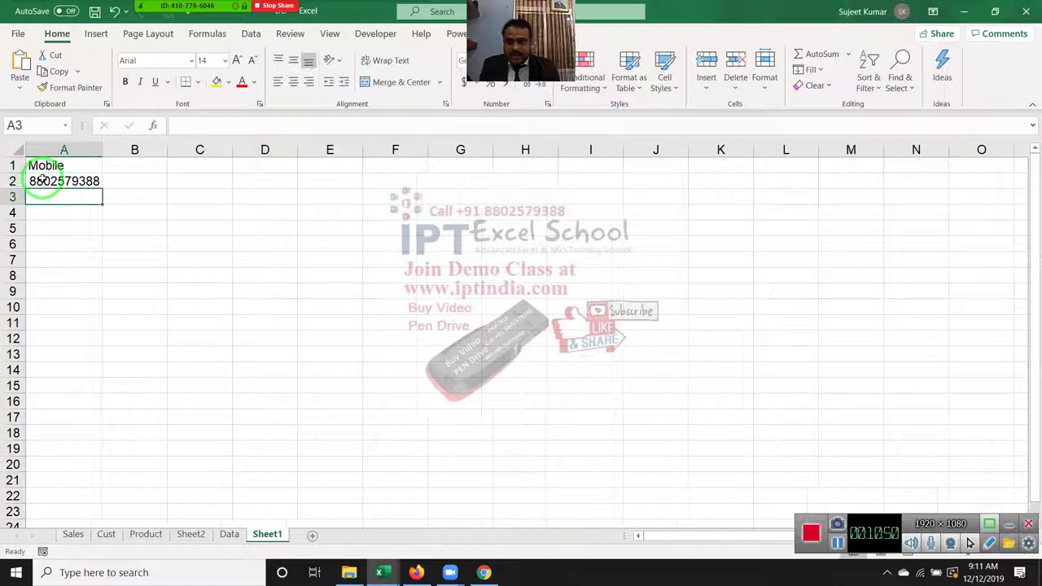
{"action": "key", "text": "Down"}
{"action": "key", "text": "Down"}
{"action": "key", "text": "Down"}
{"action": "type", "text": "880"}
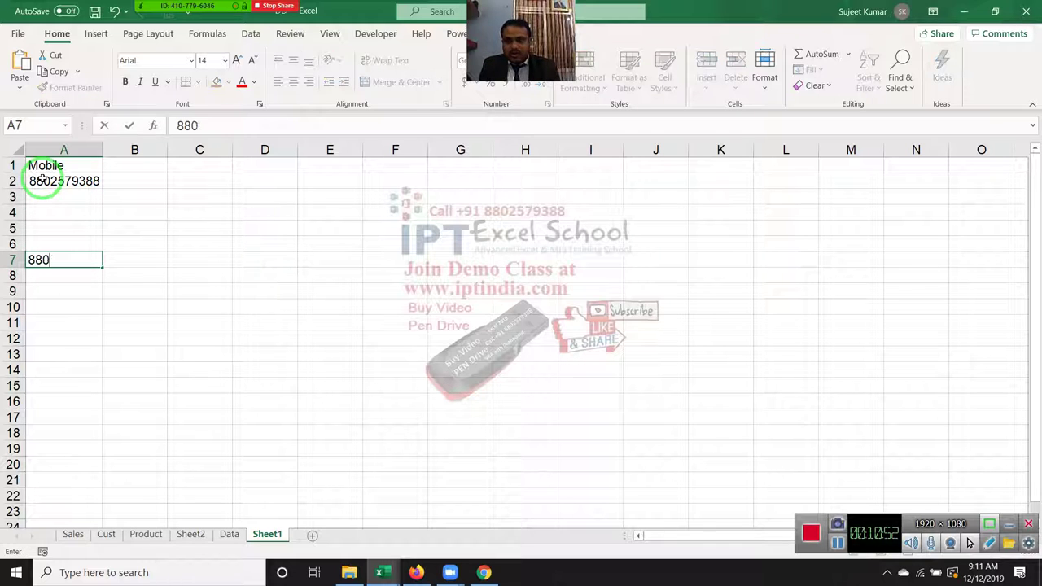
{"action": "type", "text": "8"}
{"action": "key", "text": "Return"}
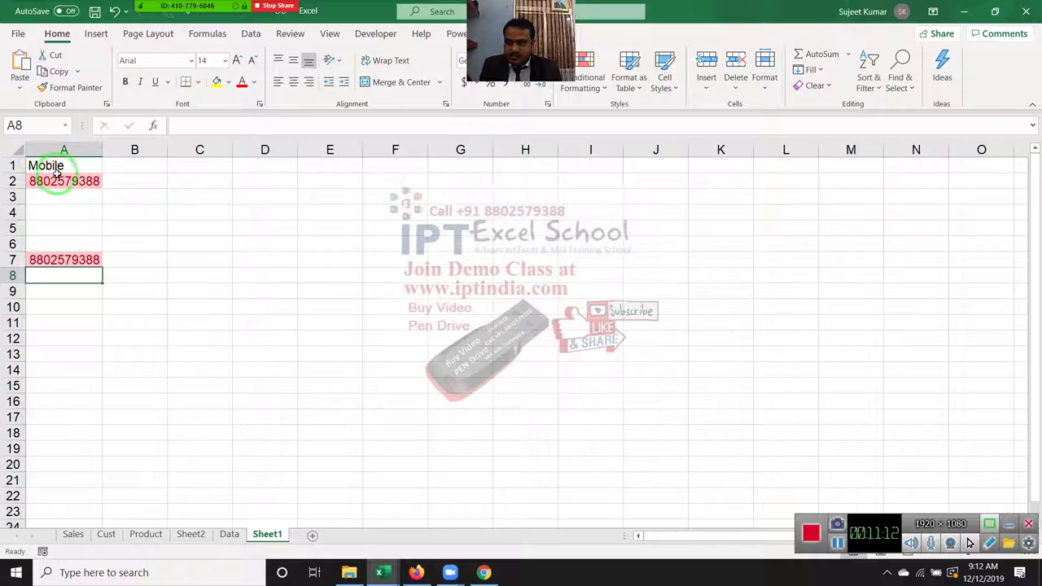
{"action": "left_click", "coordinate": [76, 336]}
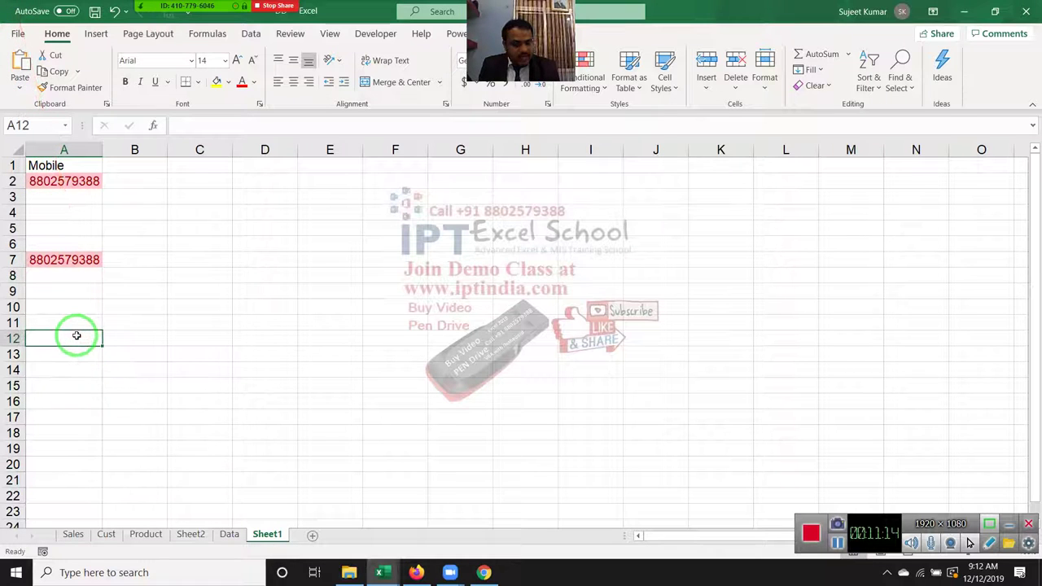
{"action": "type", "text": "88025793"}
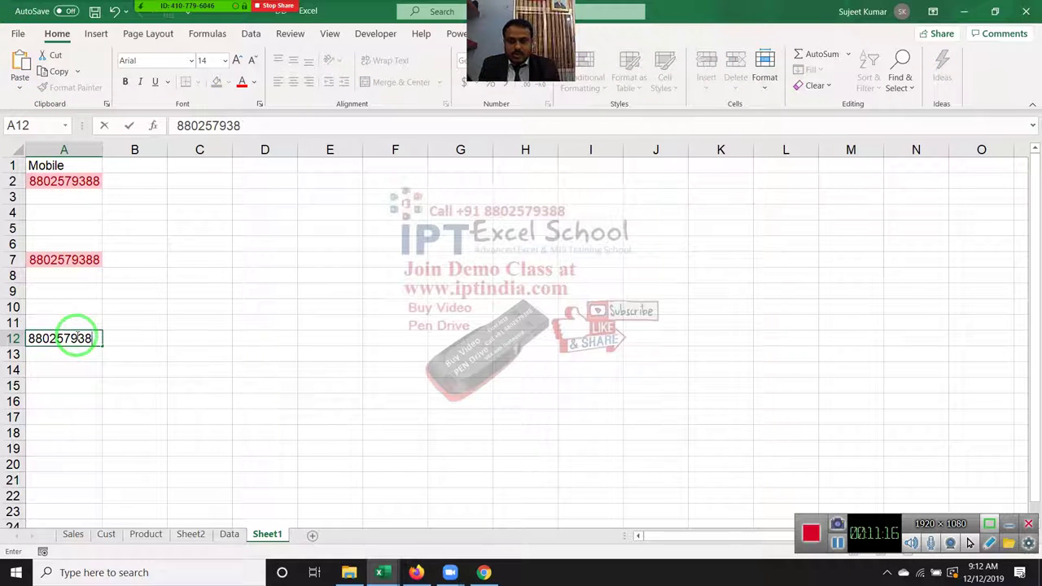
{"action": "type", "text": "8"}
{"action": "key", "text": "Return"}
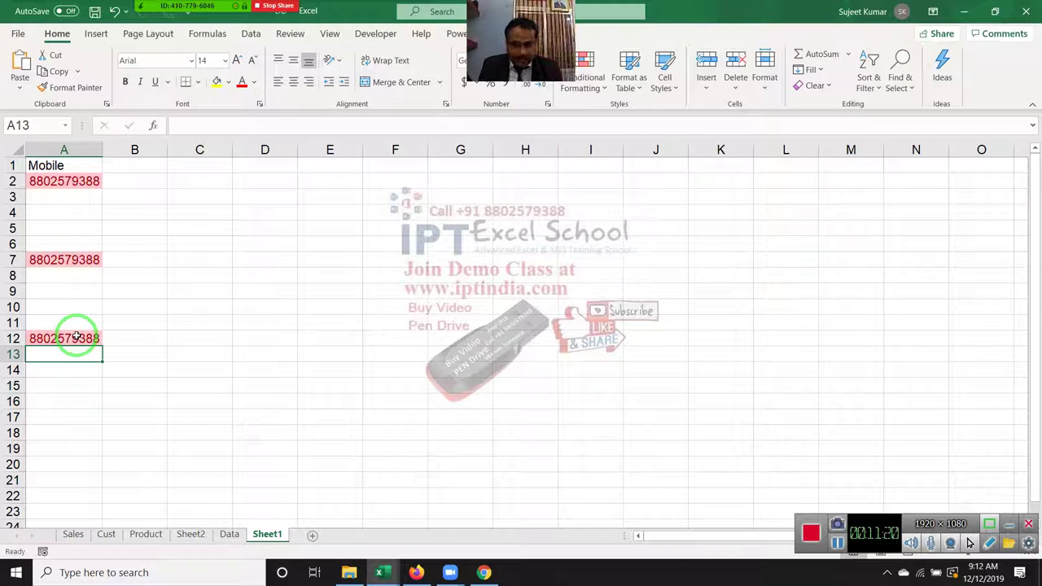
{"action": "key", "text": "ctrl+z"}
{"action": "key", "text": "ctrl+z"}
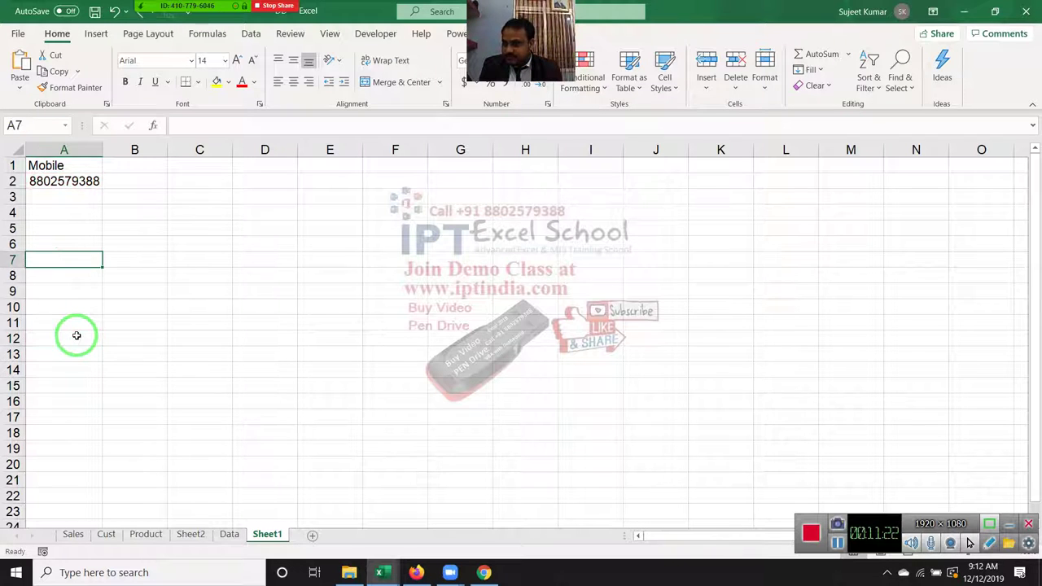
{"action": "key", "text": "ctrl+z"}
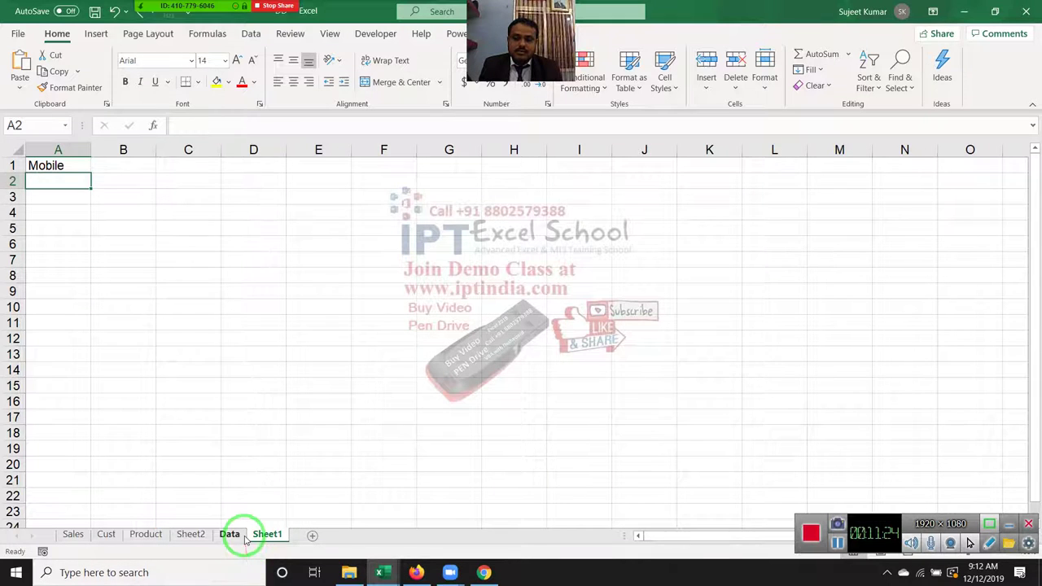
Switch to the Data sheet and browse the Conditional Formatting menu from cell G6
{"action": "left_click", "coordinate": [242, 537]}
{"action": "left_click", "coordinate": [531, 244]}
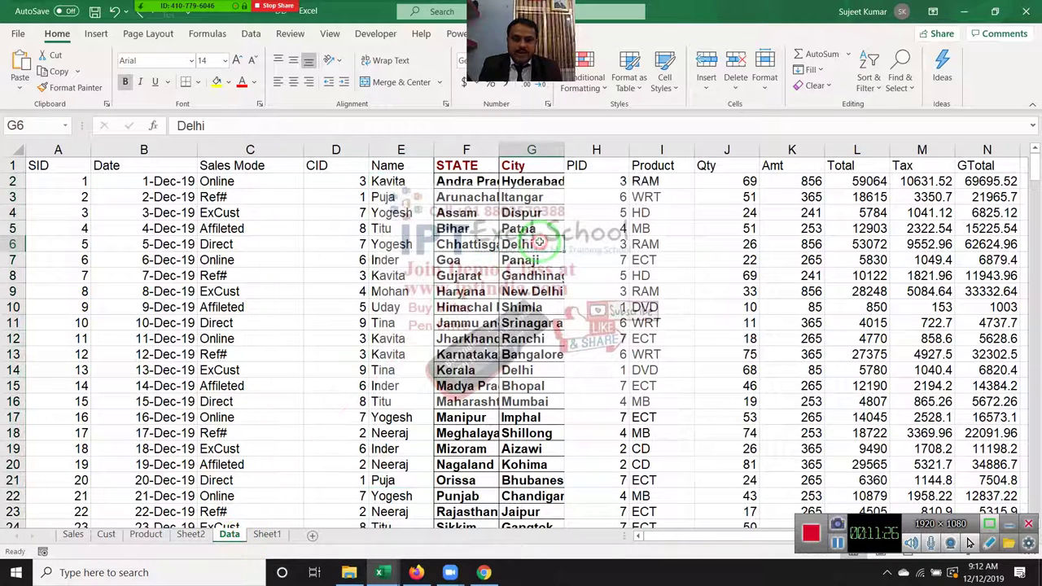
{"action": "left_click", "coordinate": [587, 86]}
{"action": "mouse_move", "coordinate": [593, 104]}
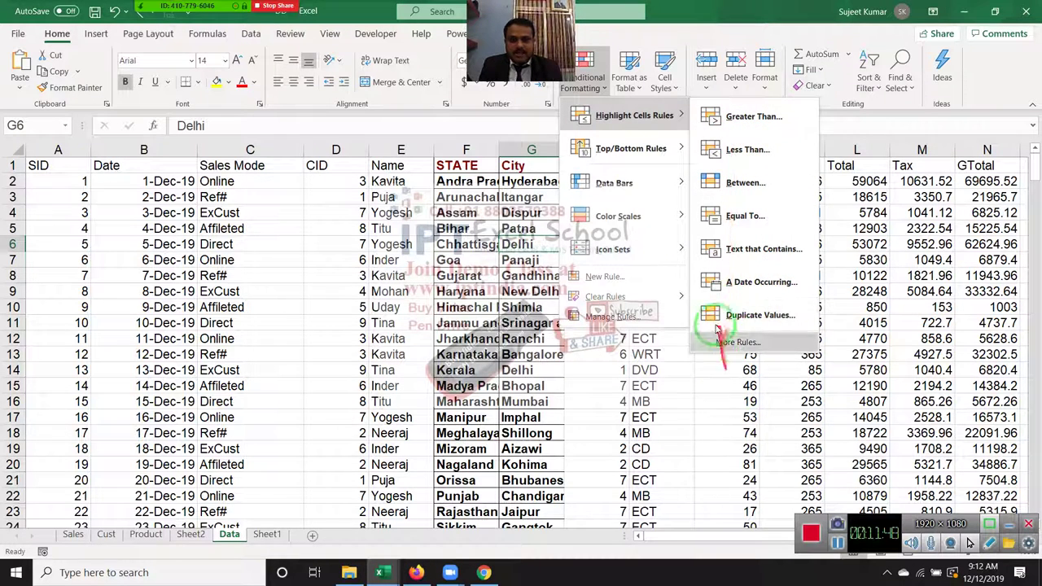
{"action": "mouse_move", "coordinate": [631, 148]}
{"action": "left_click", "coordinate": [488, 166]}
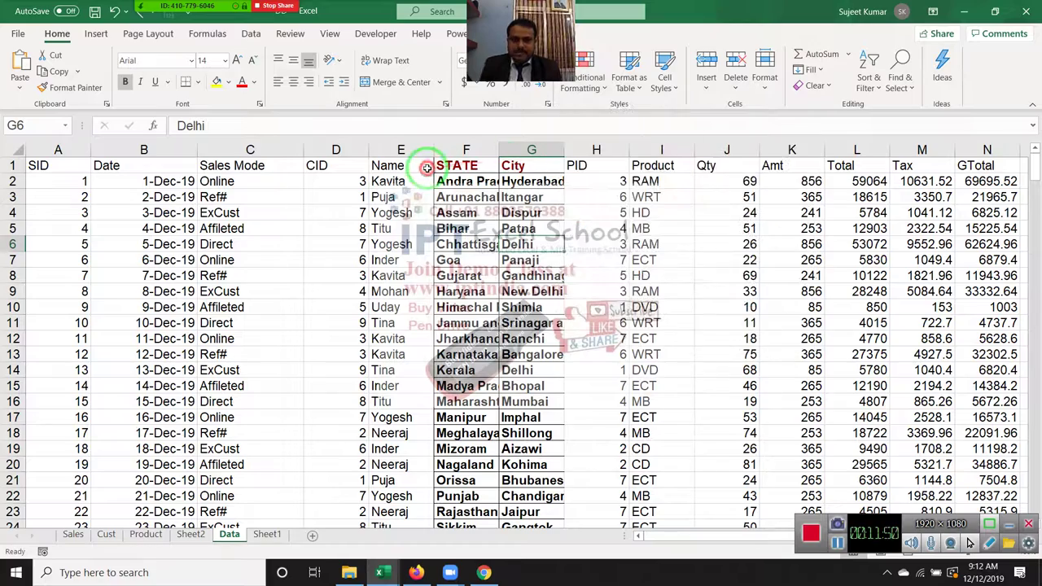
{"action": "scroll", "coordinate": [505, 228], "scroll_direction": "down", "scroll_amount": 6}
{"action": "scroll", "coordinate": [570, 240], "scroll_direction": "up", "scroll_amount": 6}
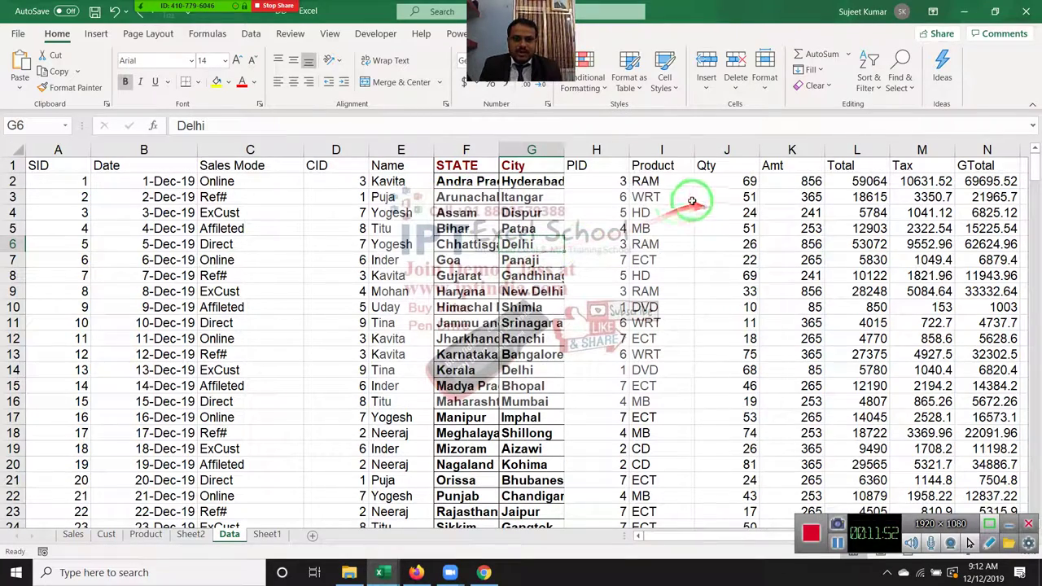
Preview a Top 10 Items rule on the Qty column, cancel it, and select header J1
{"action": "left_click", "coordinate": [709, 152]}
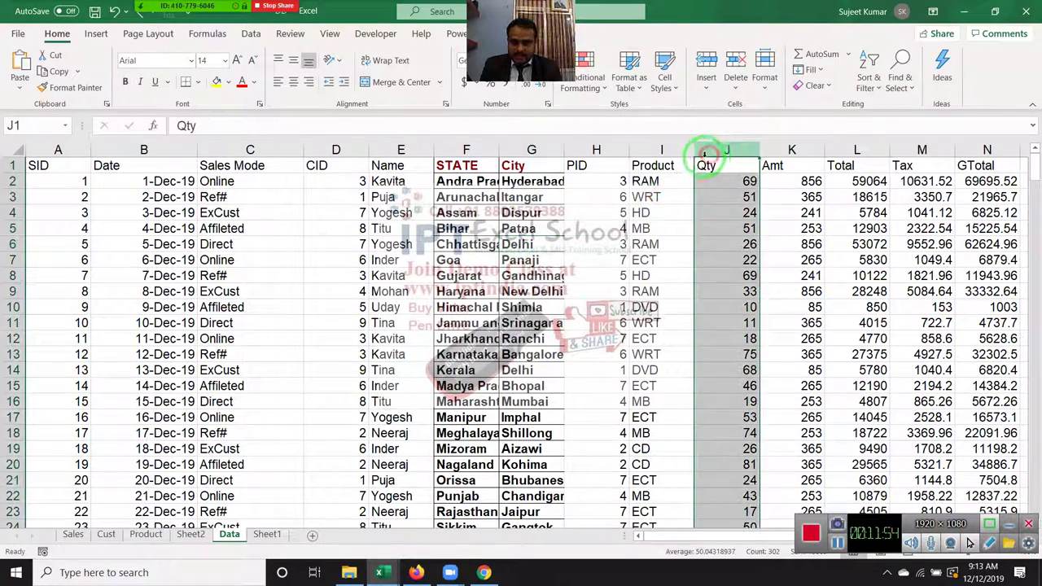
{"action": "left_click", "coordinate": [600, 83]}
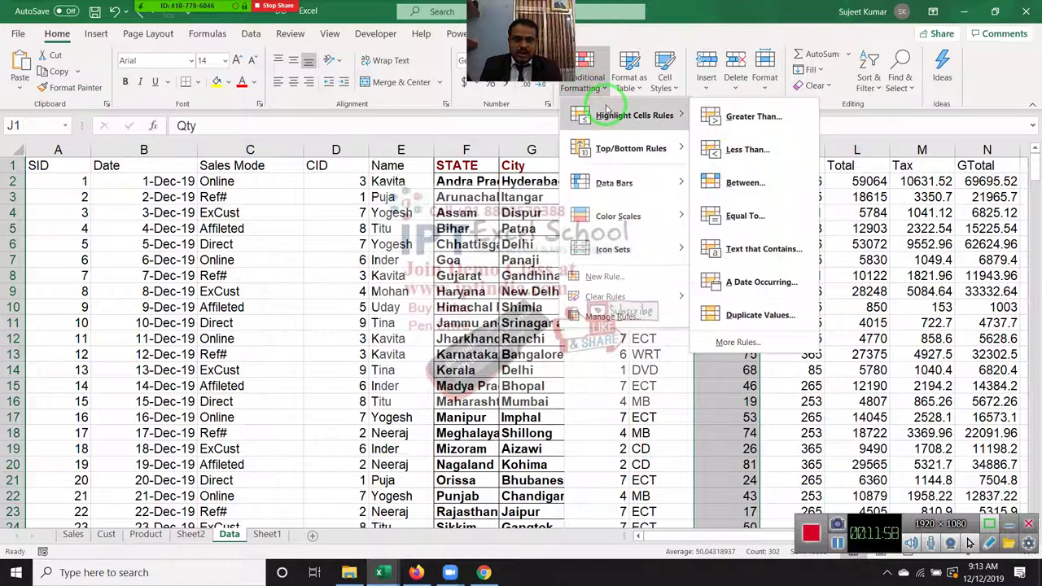
{"action": "mouse_move", "coordinate": [631, 148]}
{"action": "left_click", "coordinate": [727, 151]}
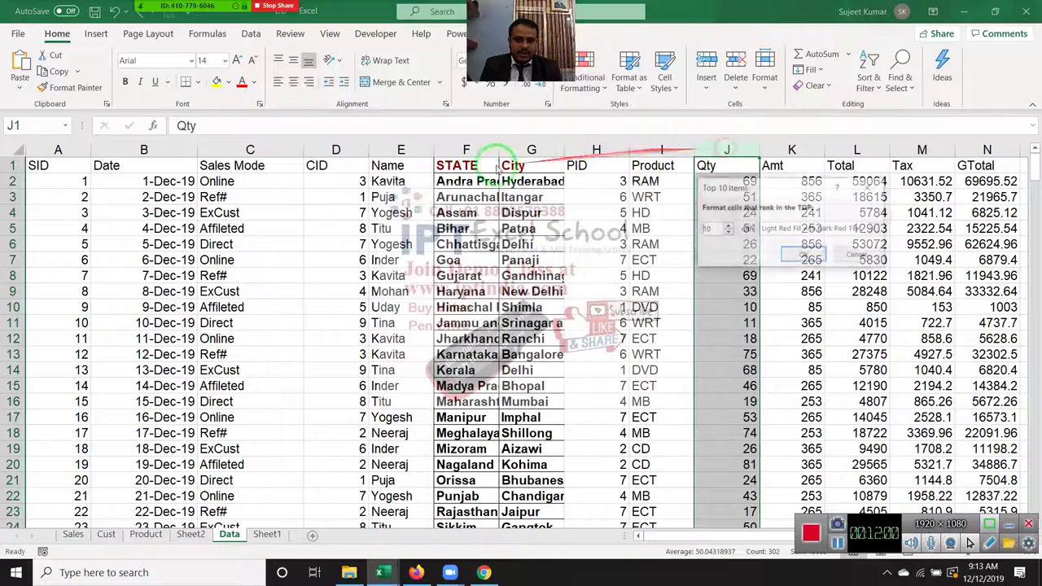
{"action": "left_click_drag", "start_coordinate": [771, 166], "coordinate": [414, 167]}
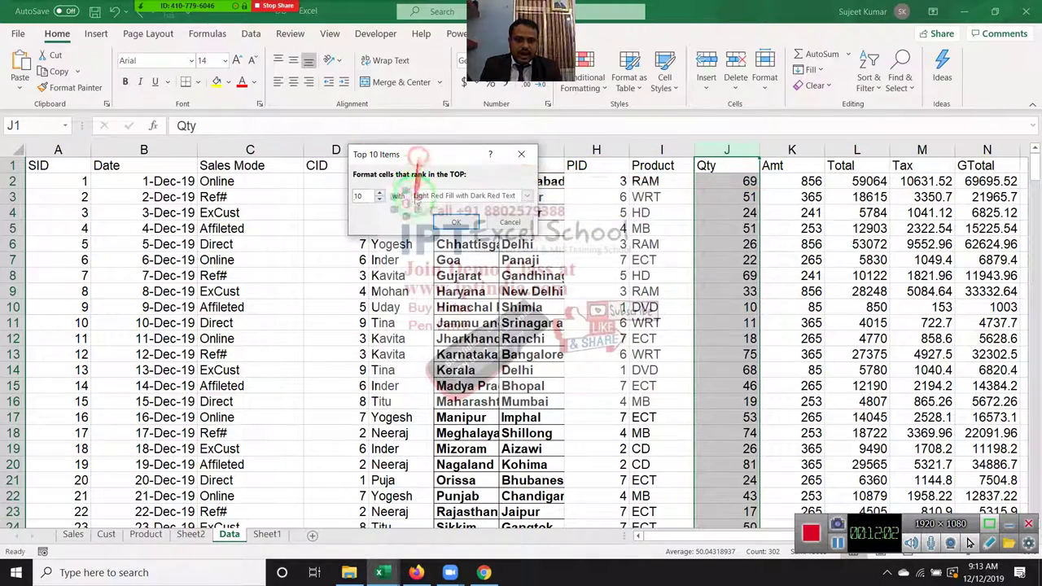
{"action": "key", "text": "Escape"}
{"action": "scroll", "coordinate": [646, 181], "scroll_direction": "down", "scroll_amount": 5}
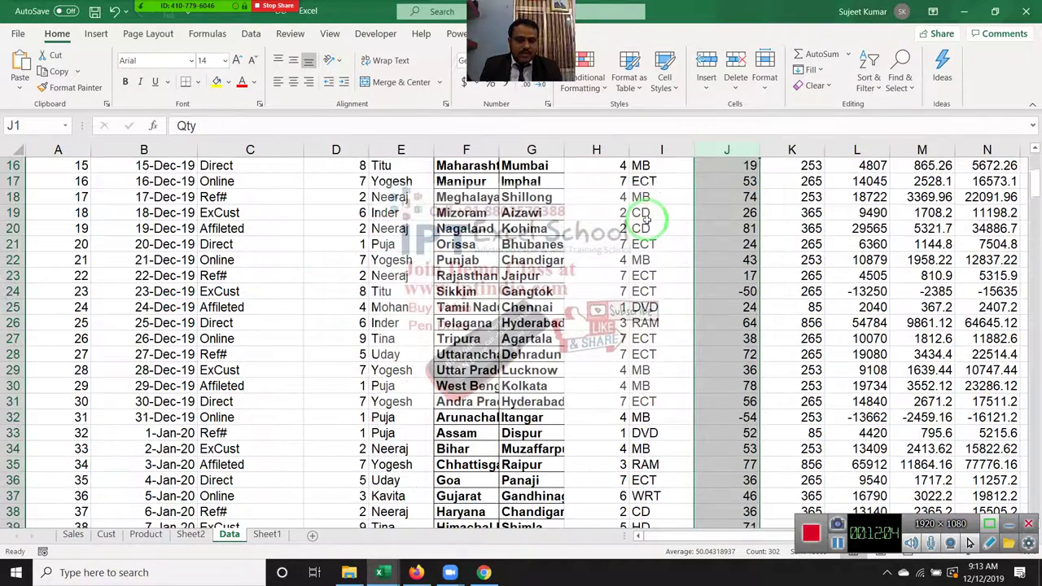
{"action": "scroll", "coordinate": [645, 180], "scroll_direction": "up", "scroll_amount": 5}
{"action": "left_click", "coordinate": [725, 163]}
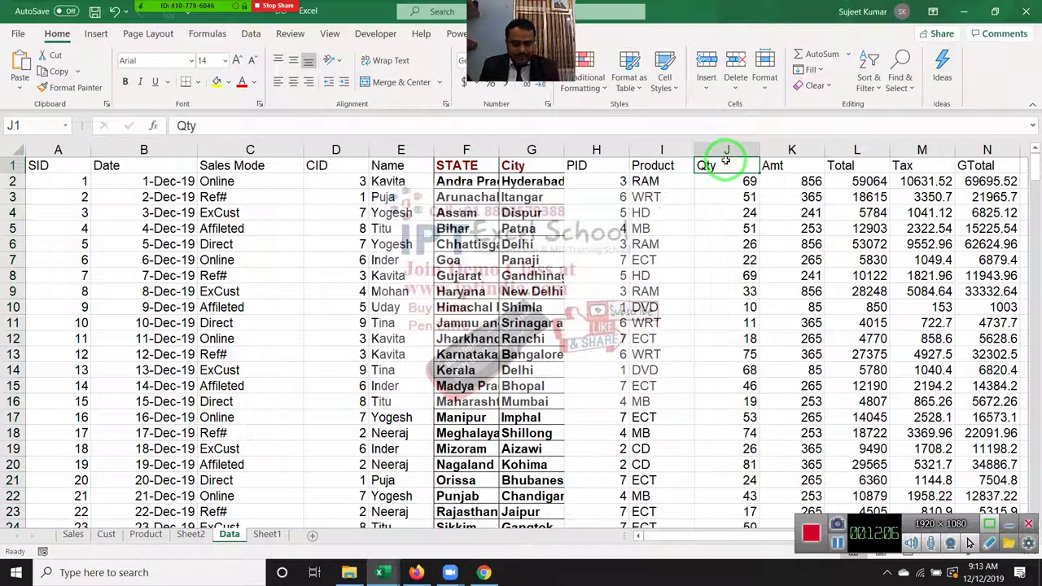
Turn on filter buttons for every header of the sales table
{"action": "left_click", "coordinate": [867, 81]}
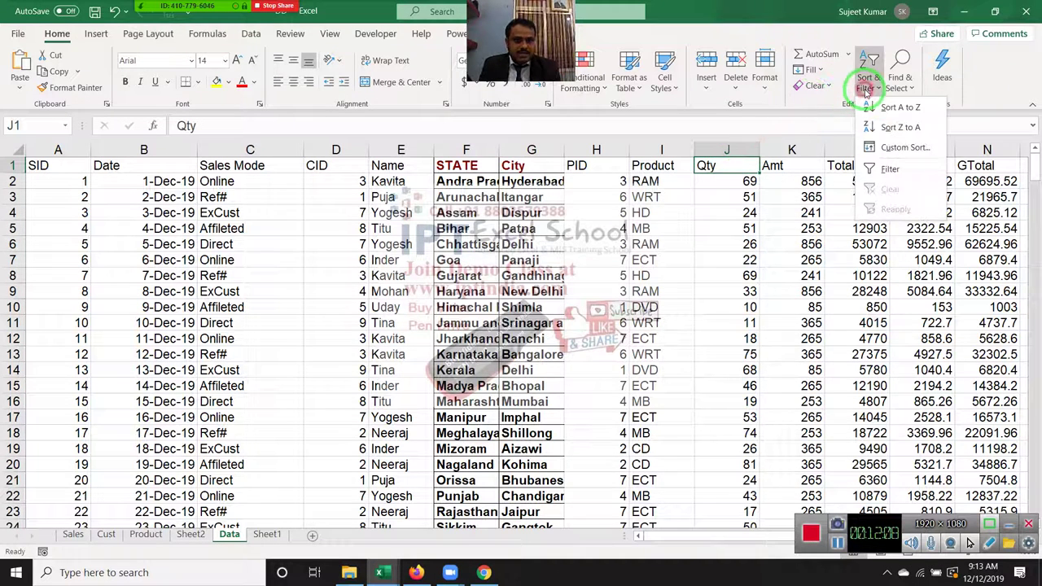
{"action": "left_click", "coordinate": [895, 148]}
{"action": "key", "text": "Escape"}
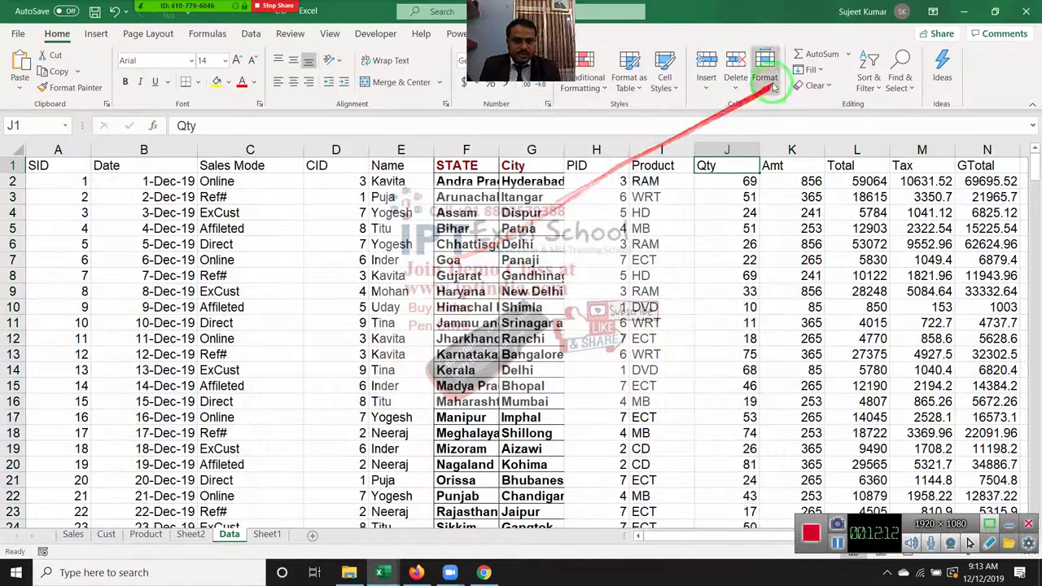
{"action": "left_click", "coordinate": [900, 81]}
{"action": "left_click", "coordinate": [868, 82]}
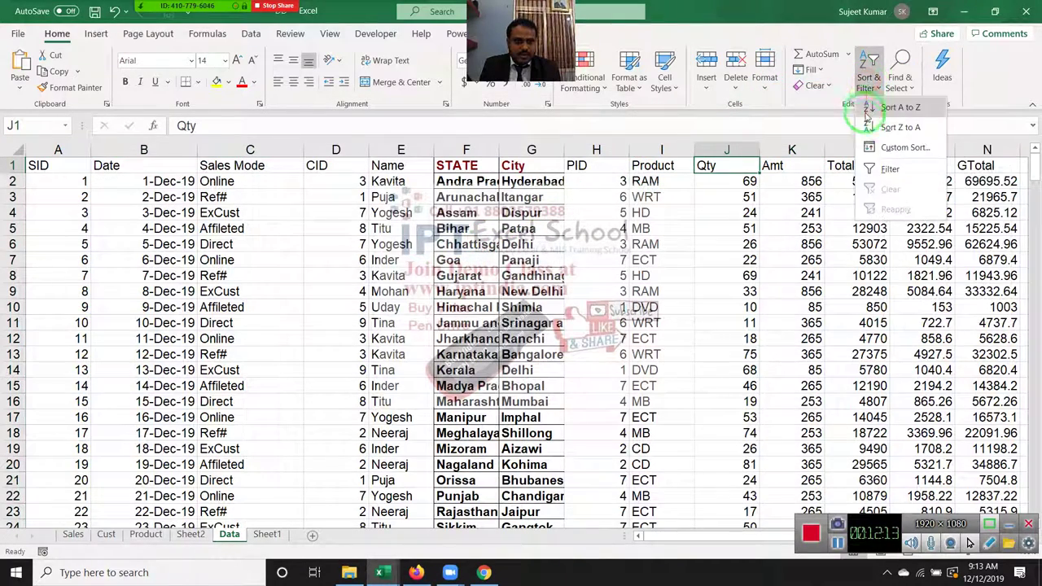
{"action": "left_click", "coordinate": [895, 168]}
Filter Qty by the pink cell fill, then clear the Qty filter to show all rows
{"action": "left_click", "coordinate": [752, 167]}
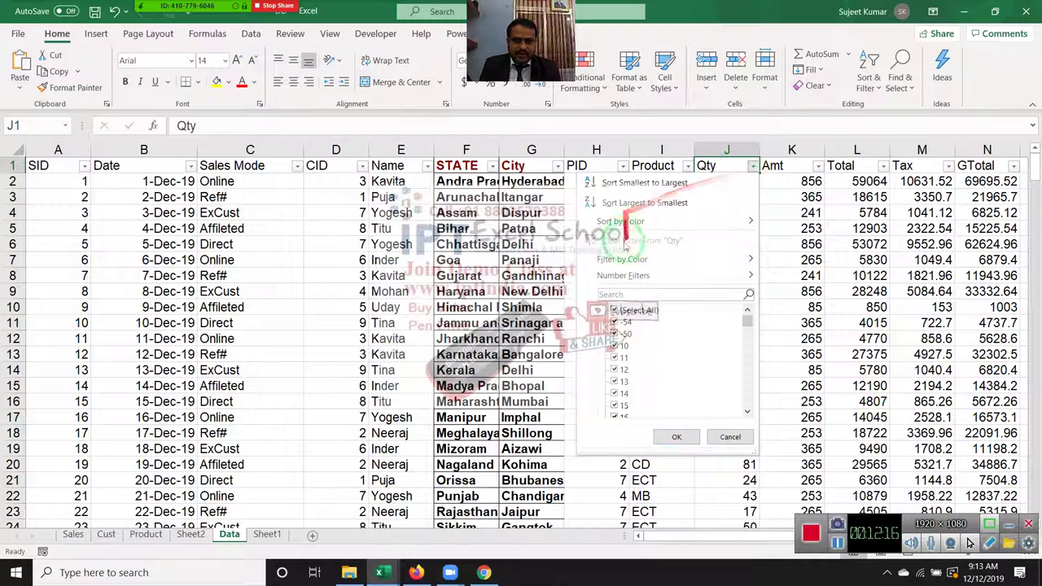
{"action": "mouse_move", "coordinate": [717, 274]}
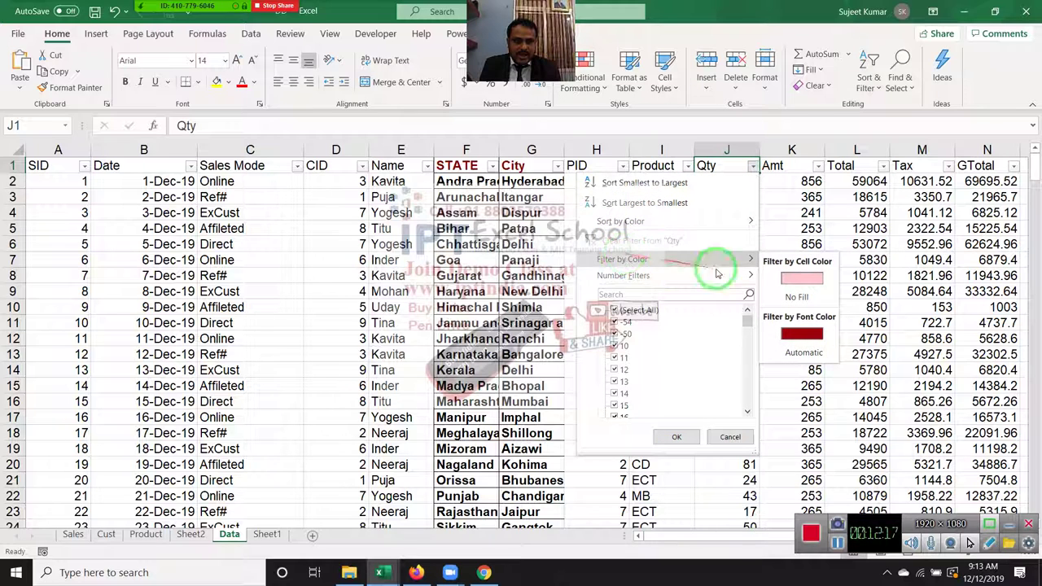
{"action": "left_click", "coordinate": [801, 277]}
{"action": "mouse_move", "coordinate": [747, 180]}
{"action": "left_mouse_down"}
{"action": "mouse_move", "coordinate": [736, 320]}
{"action": "mouse_move", "coordinate": [725, 322]}
{"action": "left_mouse_up"}
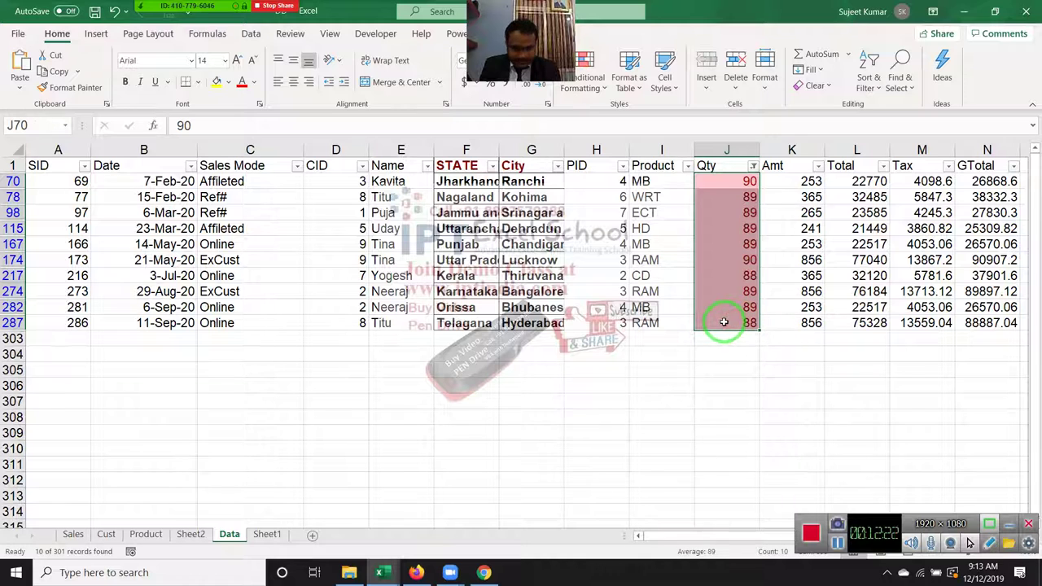
{"action": "left_click", "coordinate": [752, 167]}
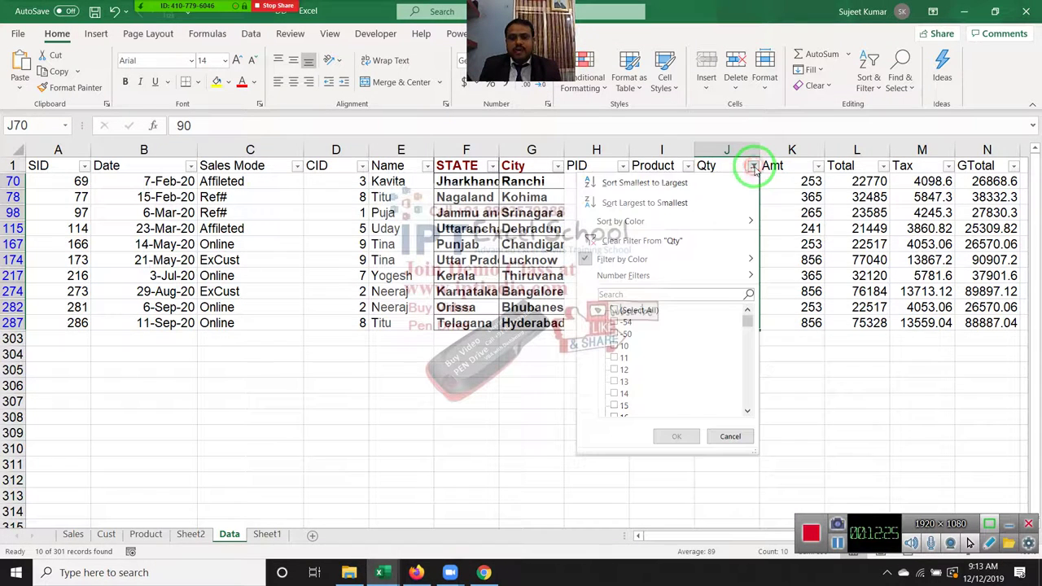
{"action": "left_click", "coordinate": [629, 242]}
Preview the Bottom 10 Items rule on column J unapplied, then revisit the Top/Bottom Rules list
{"action": "left_click", "coordinate": [713, 145]}
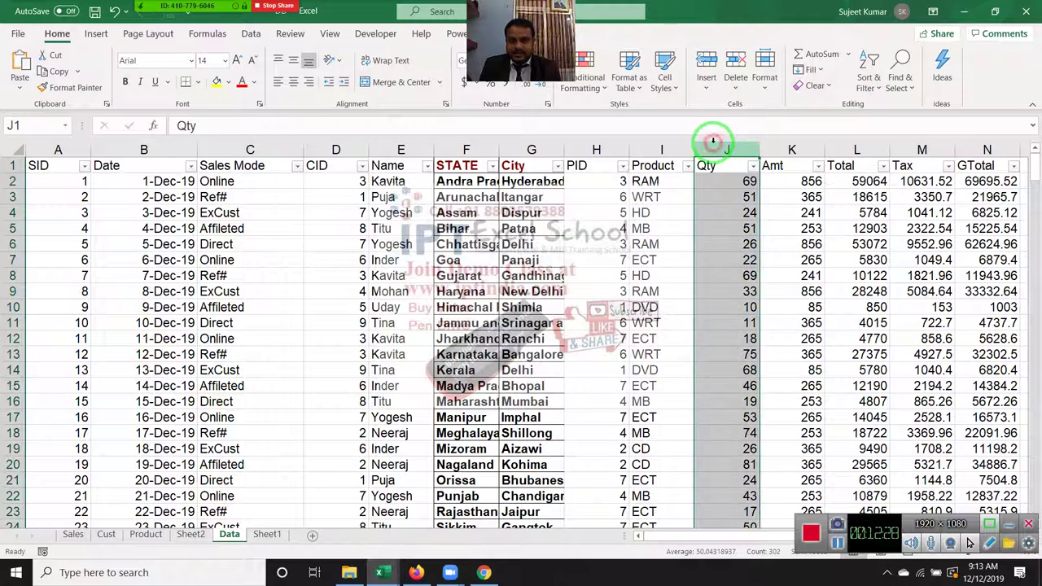
{"action": "left_click", "coordinate": [583, 77]}
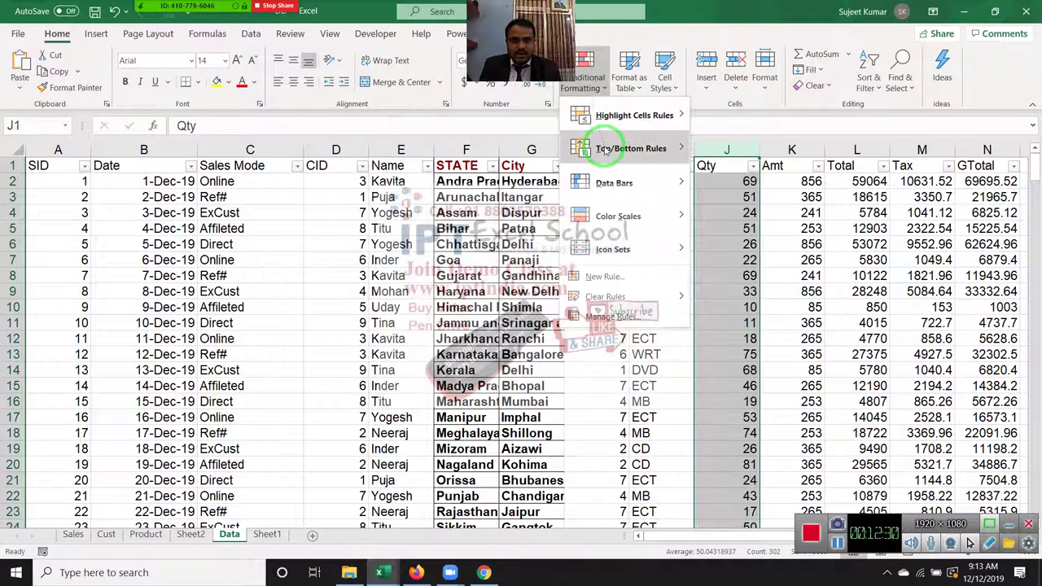
{"action": "mouse_move", "coordinate": [605, 150]}
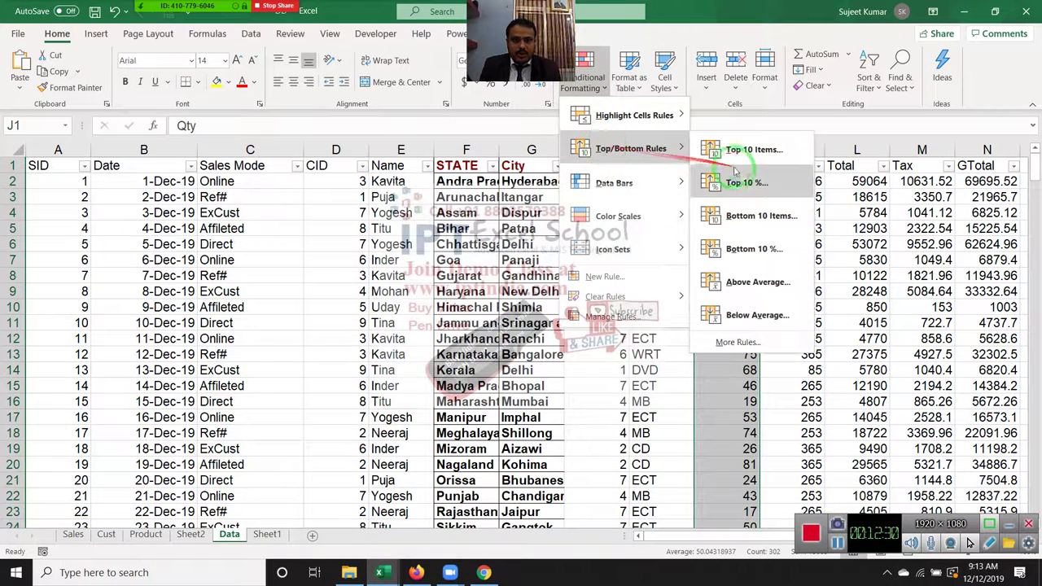
{"action": "left_click", "coordinate": [762, 232]}
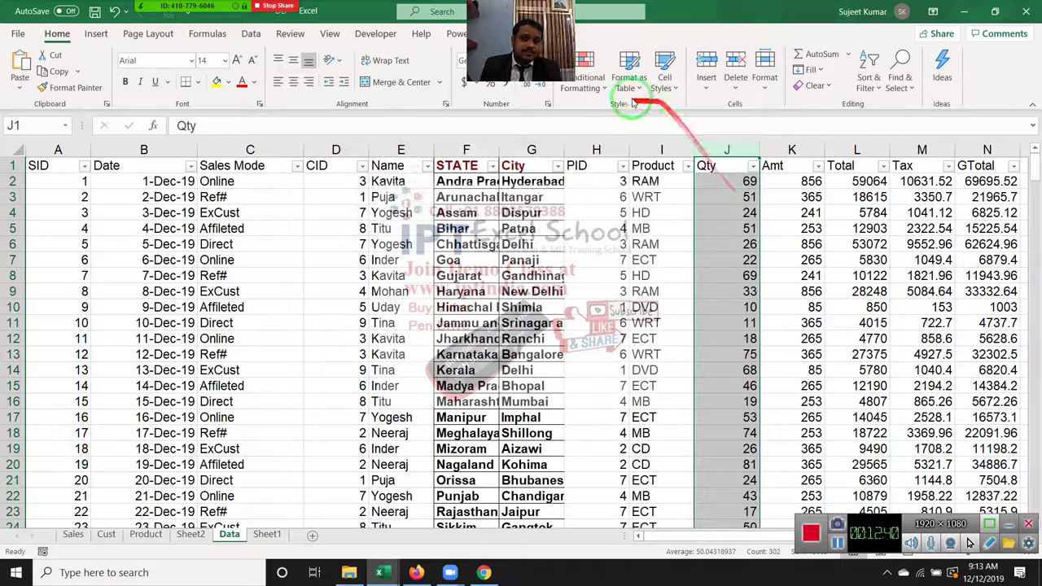
{"action": "left_click", "coordinate": [587, 81]}
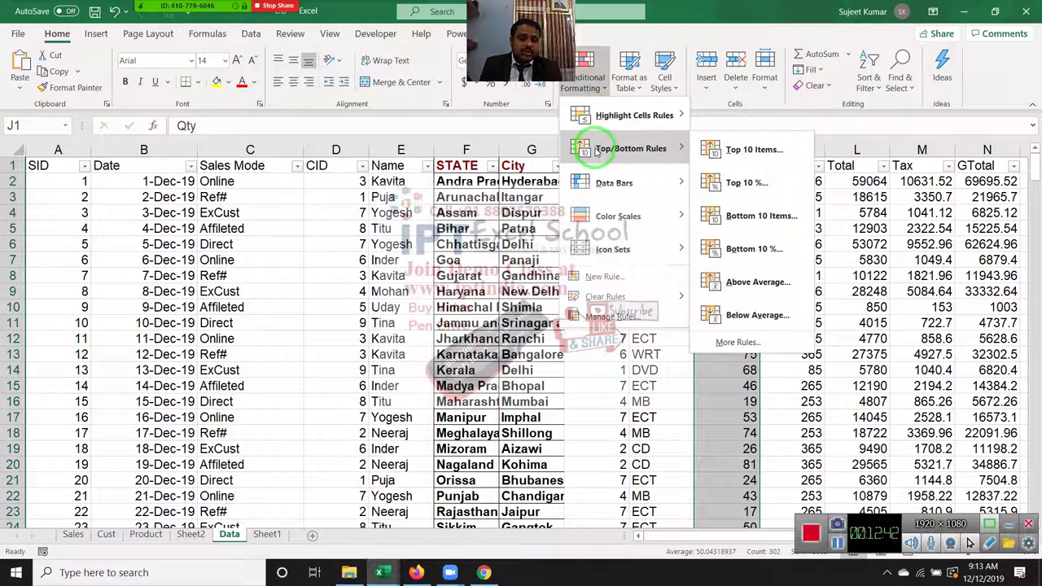
{"action": "mouse_move", "coordinate": [618, 182]}
{"action": "mouse_move", "coordinate": [655, 148]}
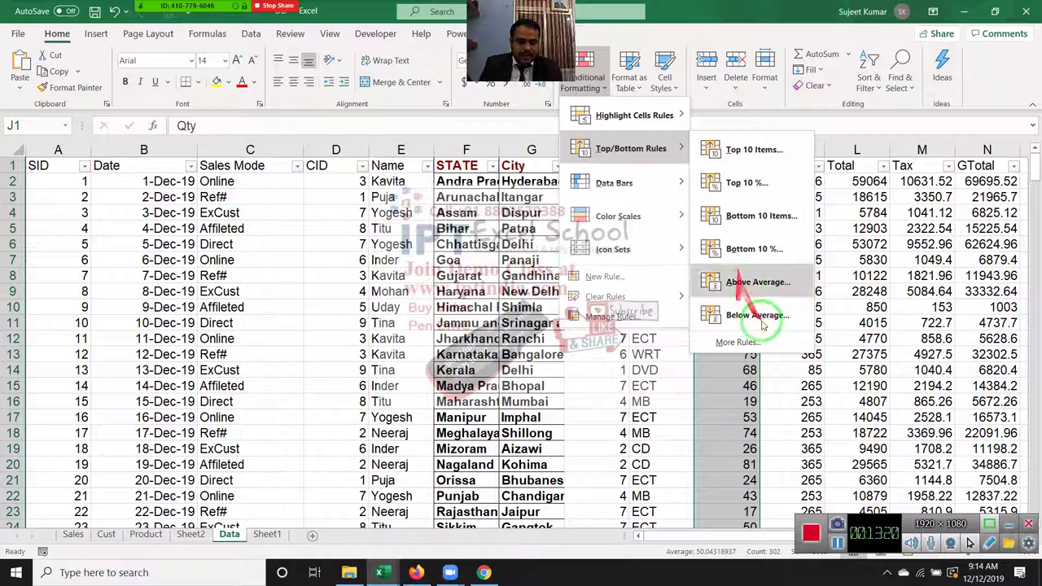
{"action": "left_click_drag", "start_coordinate": [761, 314], "coordinate": [735, 526]}
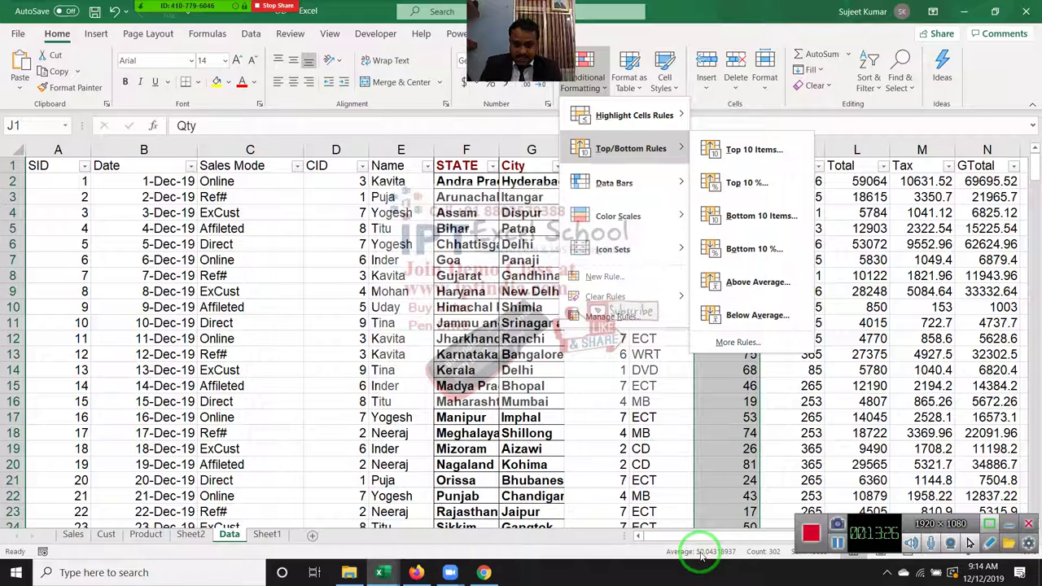
Preview the Above Average highlight on Qty and cancel it without applying
{"action": "left_click_drag", "start_coordinate": [697, 553], "coordinate": [802, 303]}
{"action": "left_click", "coordinate": [796, 289]}
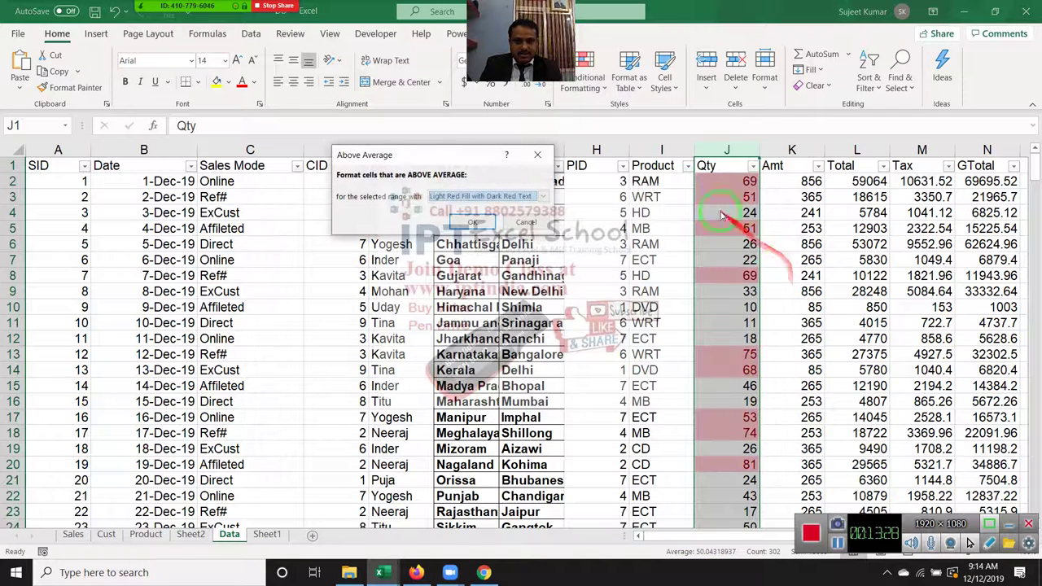
{"action": "left_click_drag", "start_coordinate": [503, 251], "coordinate": [692, 569]}
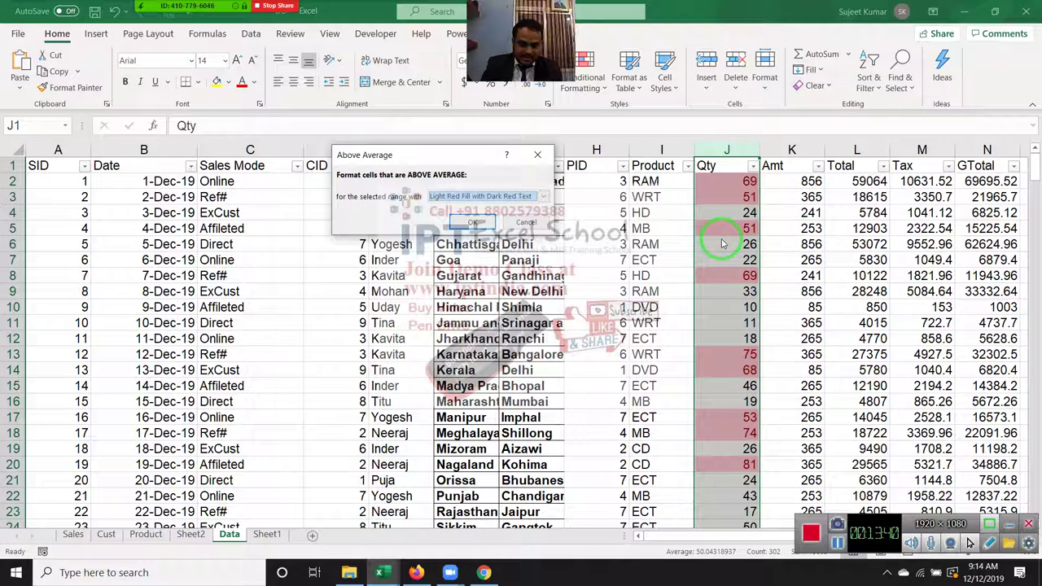
{"action": "left_click", "coordinate": [526, 222]}
{"action": "left_click", "coordinate": [580, 82]}
Bring up the Below Average highlighting rule for the Qty column
{"action": "mouse_move", "coordinate": [606, 245]}
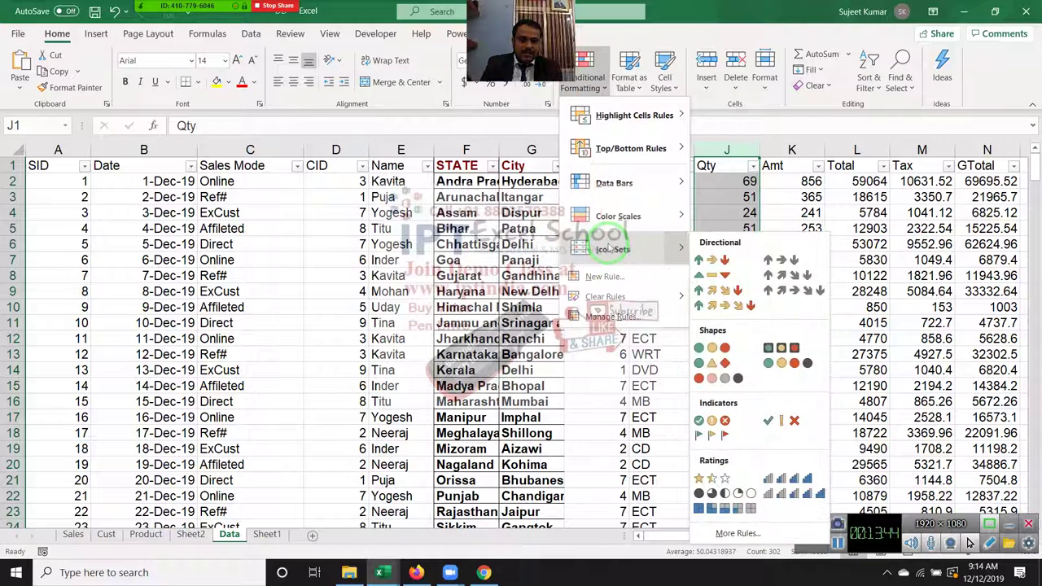
{"action": "mouse_move", "coordinate": [603, 151]}
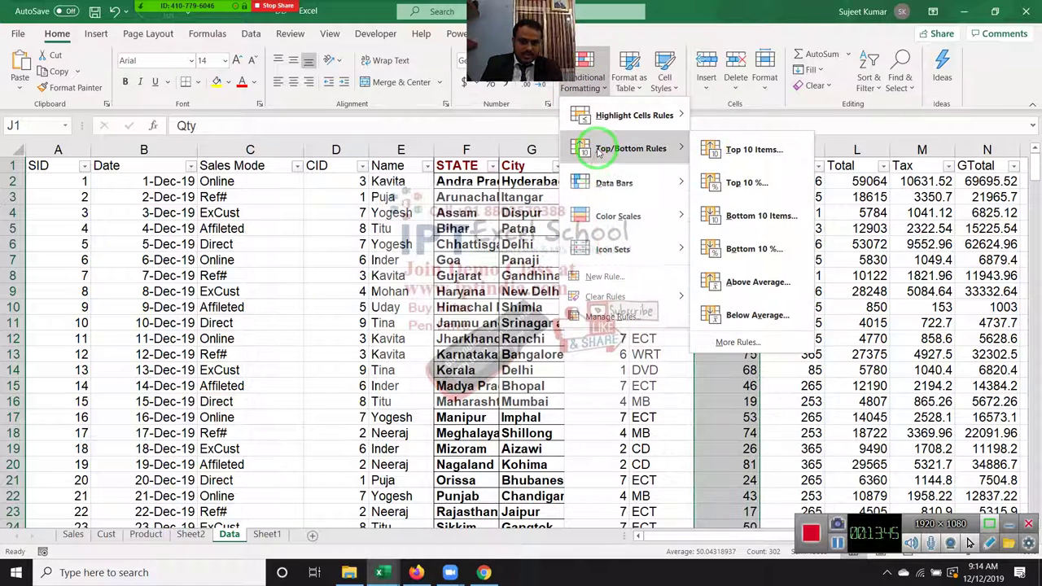
{"action": "left_click", "coordinate": [705, 311]}
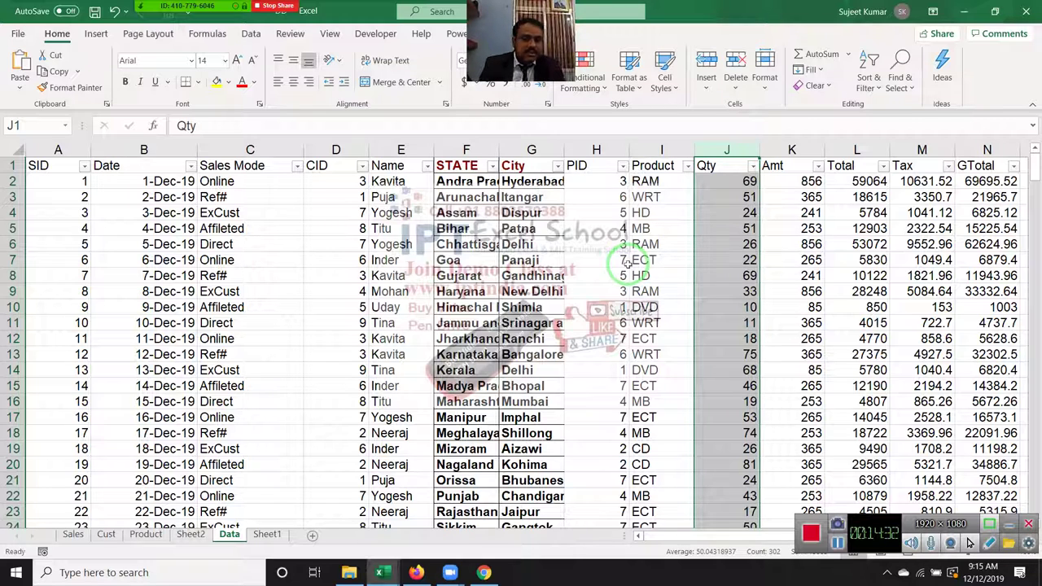
Select the Product column and browse Conditional Formatting, then switch back to the Qty column
{"action": "left_click", "coordinate": [582, 86]}
{"action": "mouse_move", "coordinate": [89, 16]}
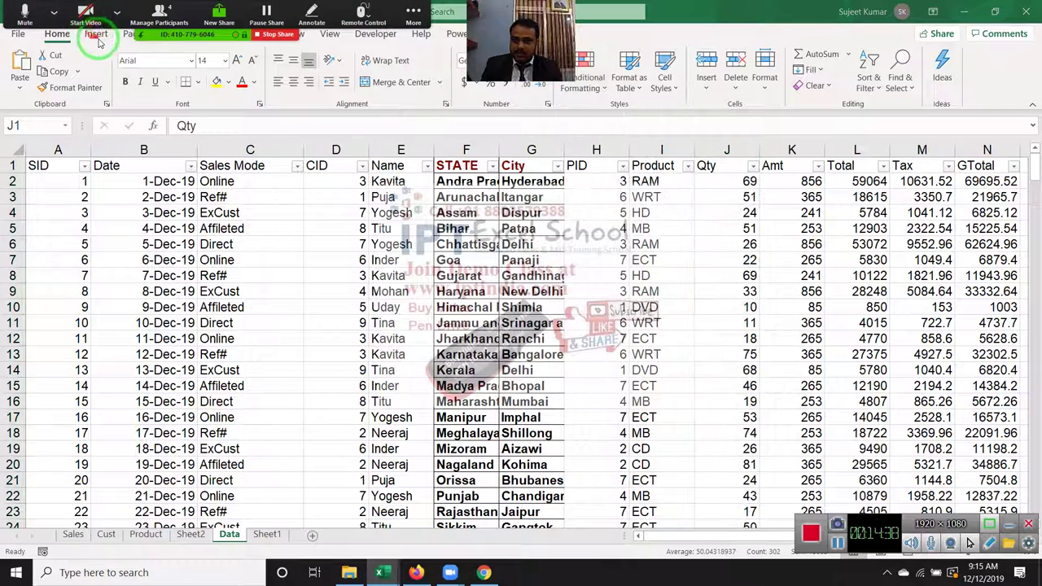
{"action": "left_click", "coordinate": [117, 14]}
{"action": "left_click", "coordinate": [117, 14]}
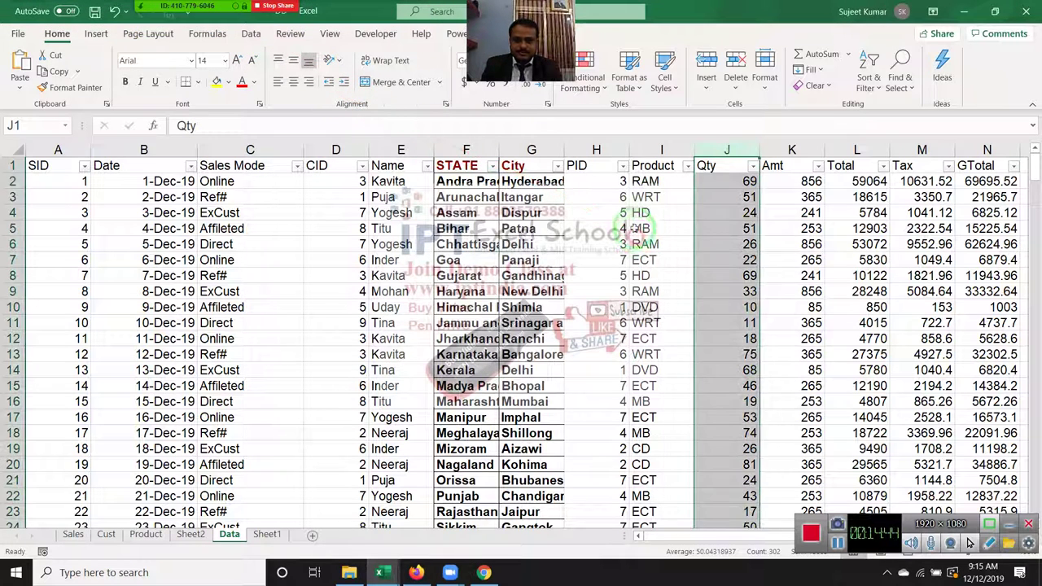
{"action": "left_click", "coordinate": [647, 212]}
{"action": "left_click", "coordinate": [651, 159]}
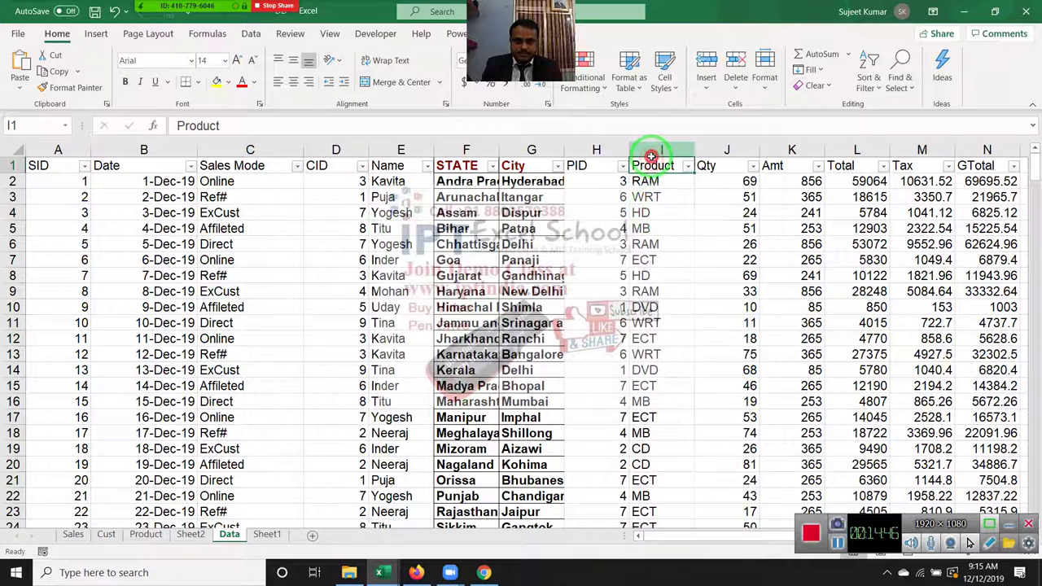
{"action": "left_click", "coordinate": [651, 152]}
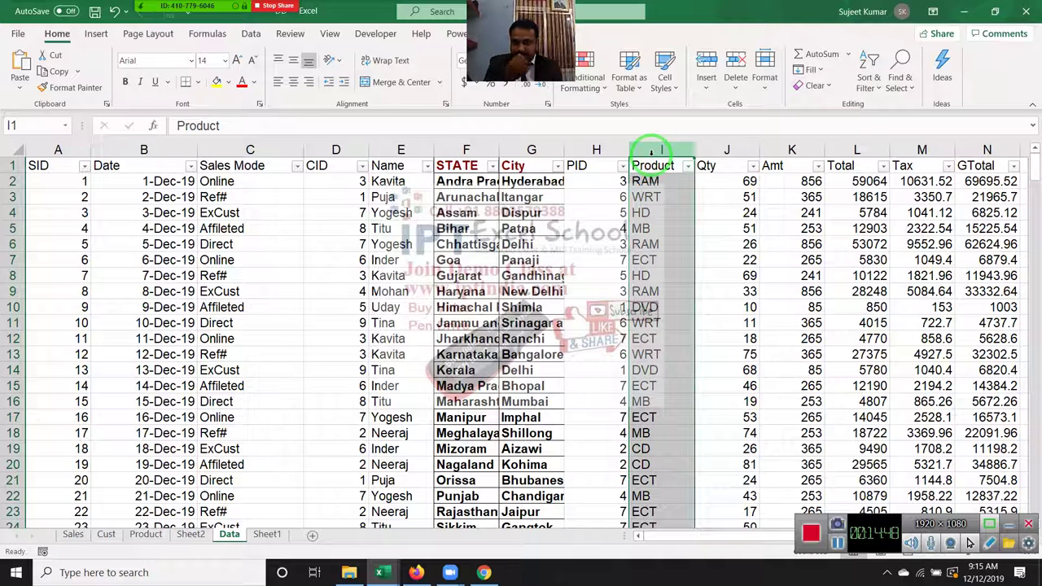
{"action": "left_click", "coordinate": [585, 96]}
{"action": "mouse_move", "coordinate": [618, 184]}
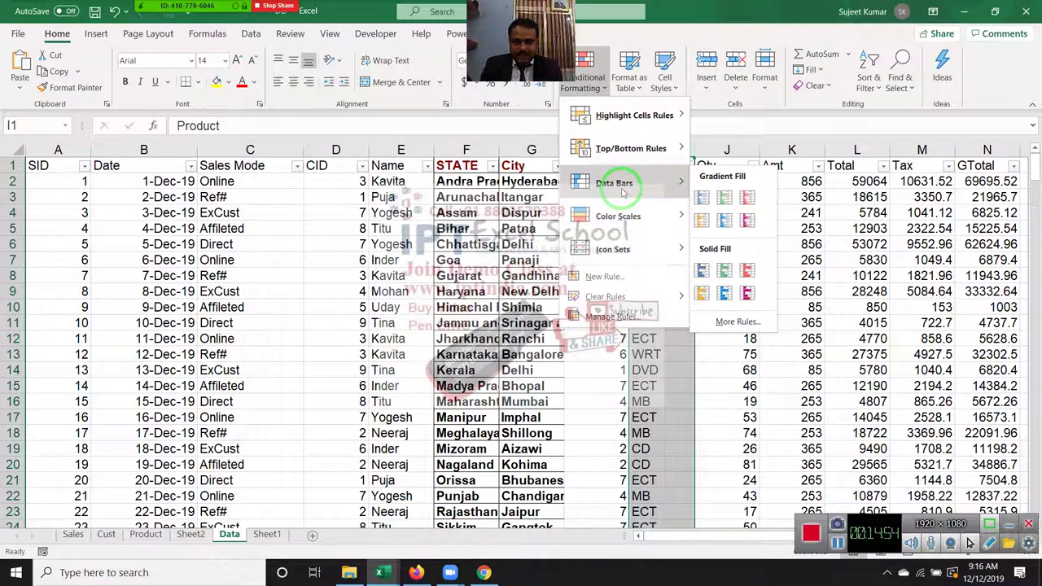
{"action": "left_click", "coordinate": [675, 205]}
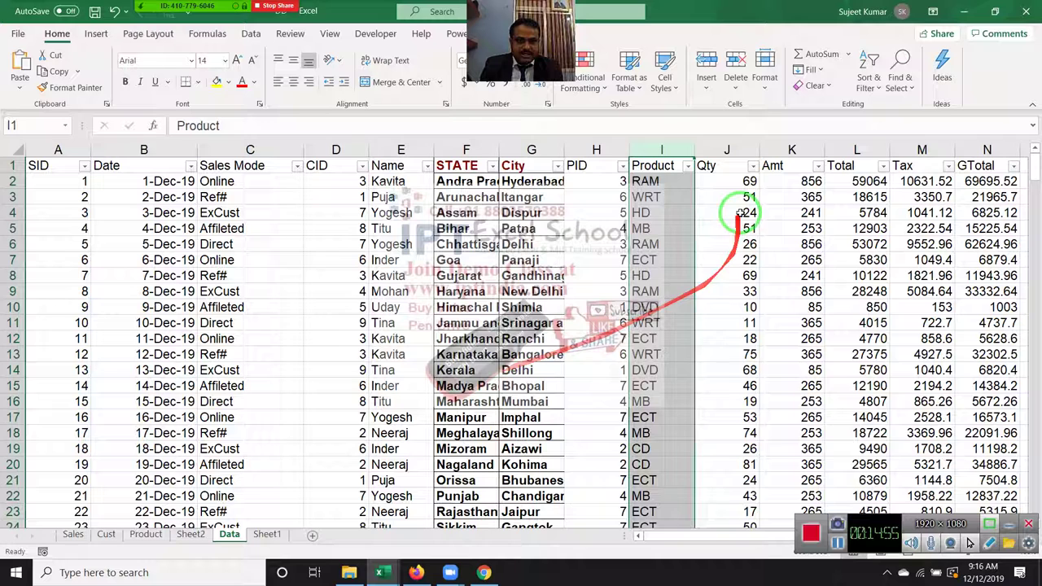
{"action": "left_click", "coordinate": [731, 149]}
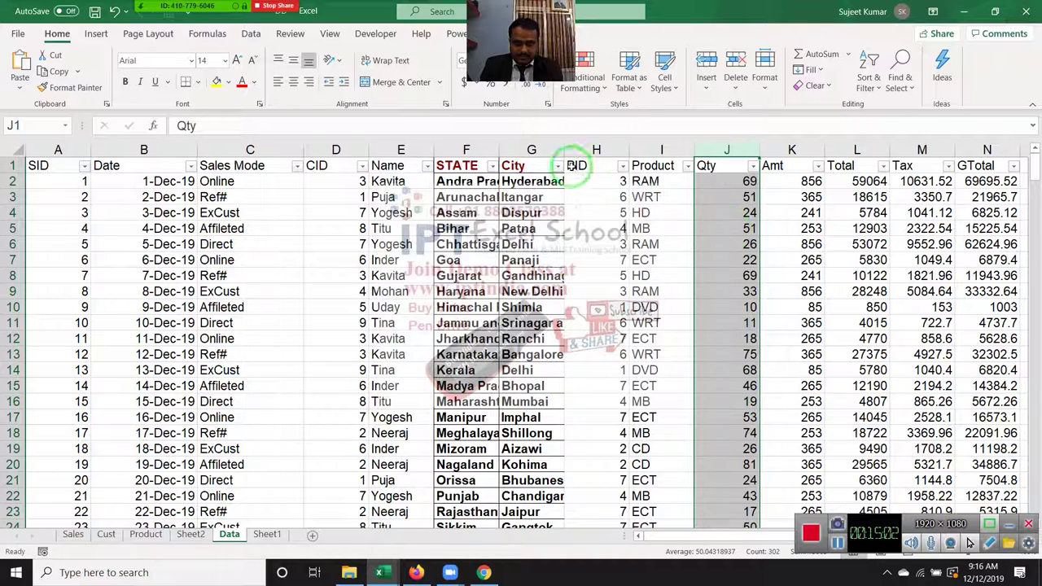
{"action": "mouse_move", "coordinate": [513, 112]}
{"action": "left_mouse_down"}
{"action": "mouse_move", "coordinate": [696, 245]}
{"action": "mouse_move", "coordinate": [743, 210]}
{"action": "left_mouse_up"}
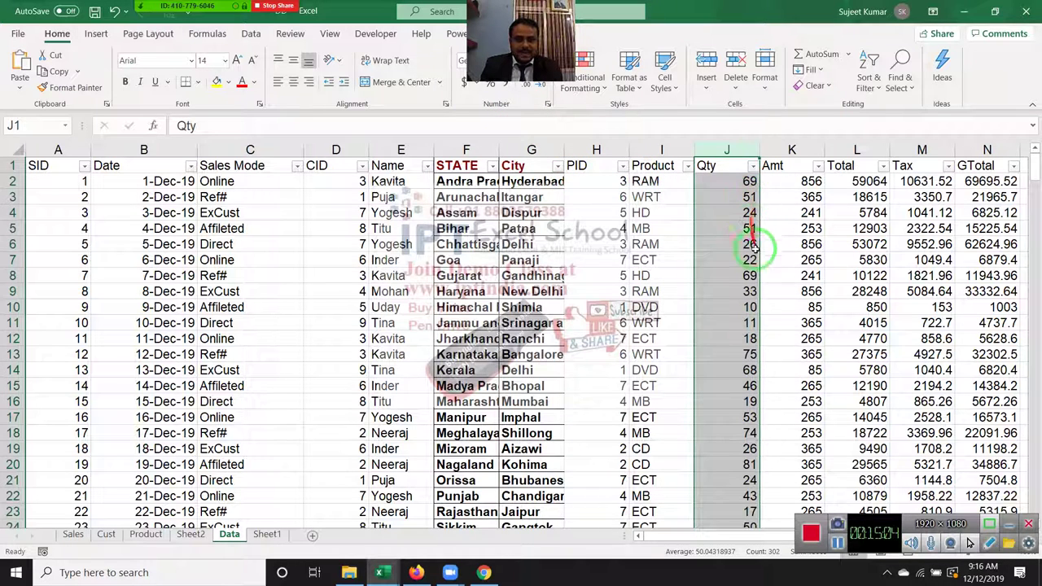
{"action": "left_click", "coordinate": [717, 182]}
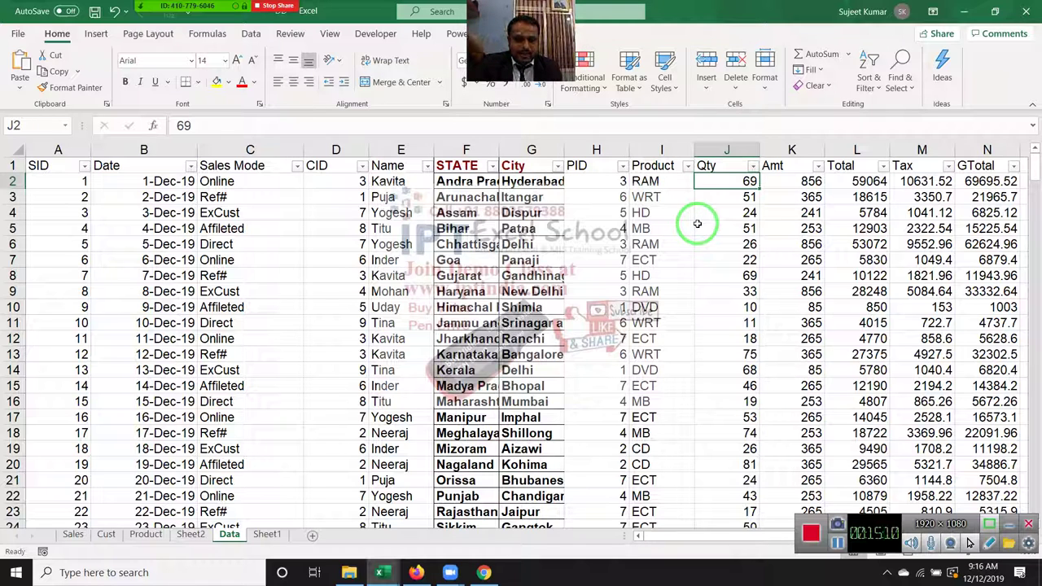
Apply blue gradient fill data bars to the entire Qty column J
{"action": "left_click", "coordinate": [726, 150]}
{"action": "left_click", "coordinate": [587, 82]}
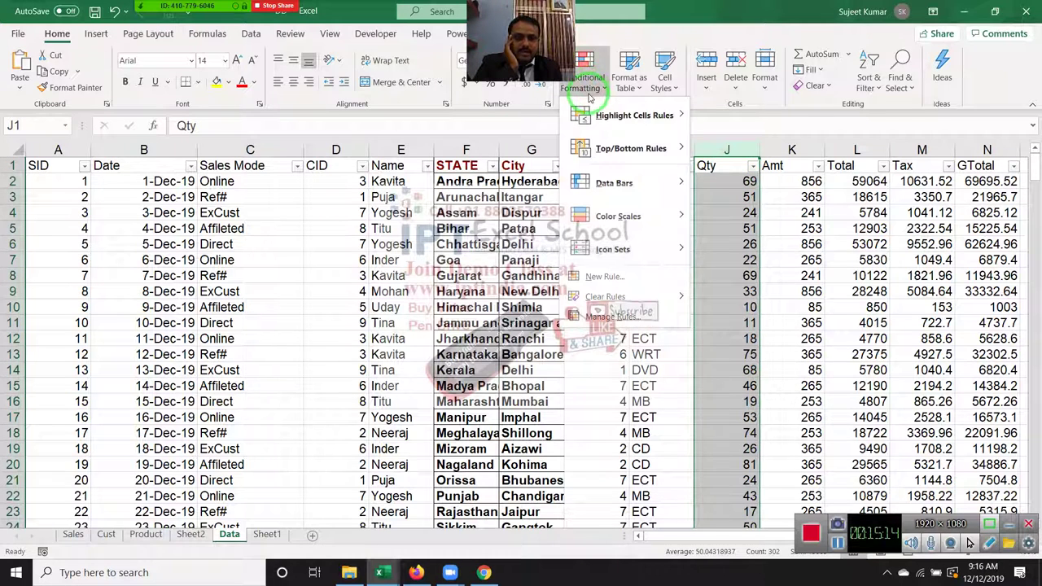
{"action": "mouse_move", "coordinate": [612, 183]}
{"action": "left_click", "coordinate": [701, 197]}
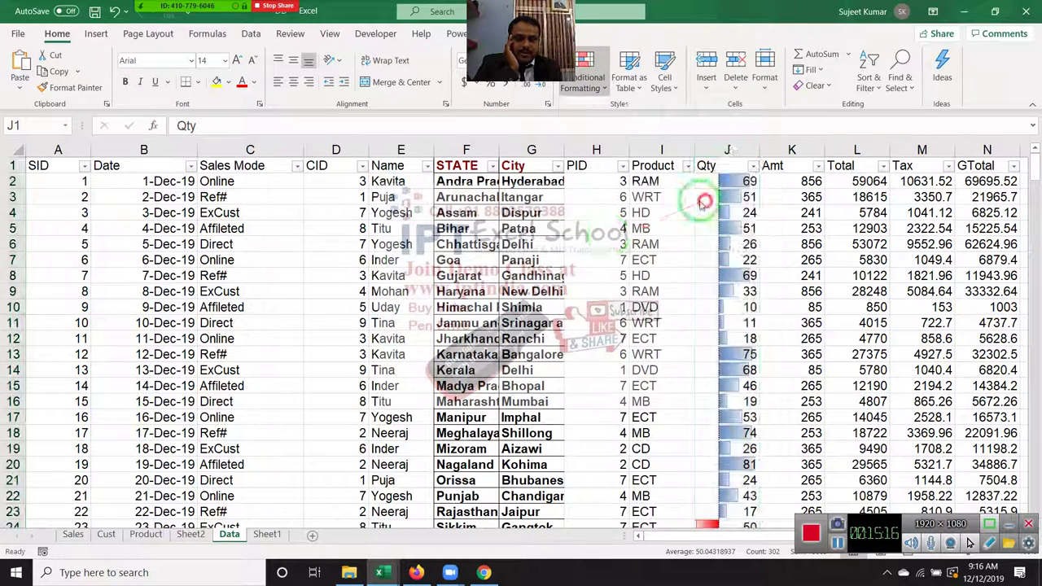
{"action": "left_click", "coordinate": [648, 231]}
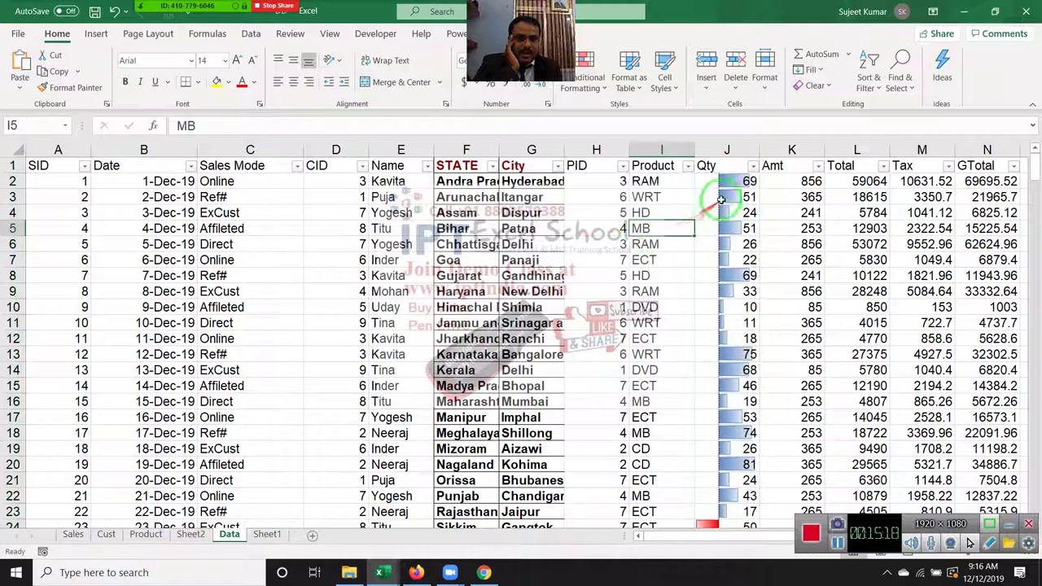
Replace the Qty values -50 in J24 and -54 in J32 with 45 and 7
{"action": "scroll", "coordinate": [789, 245], "scroll_direction": "down", "scroll_amount": 2}
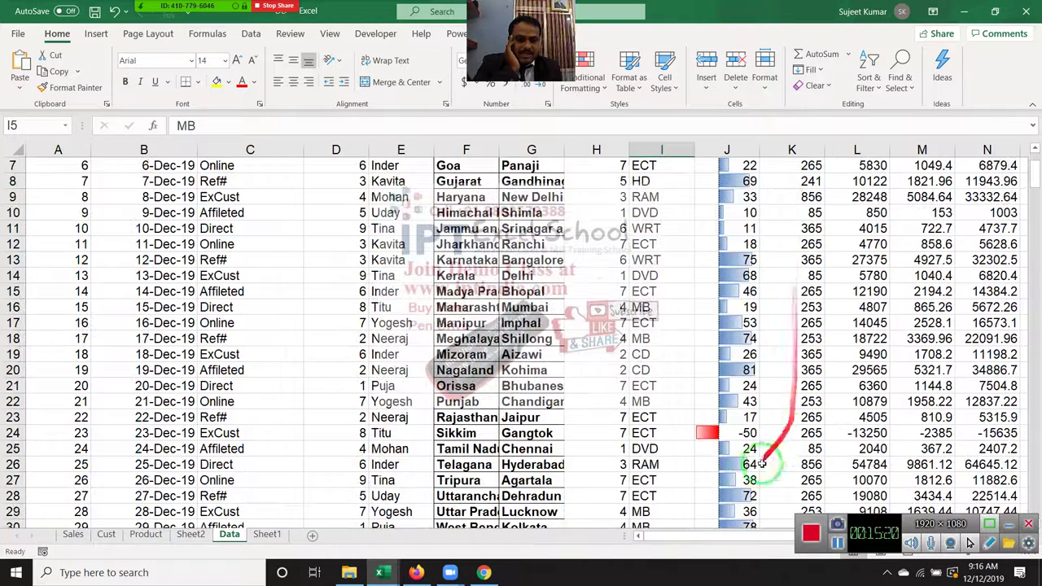
{"action": "left_click", "coordinate": [736, 432]}
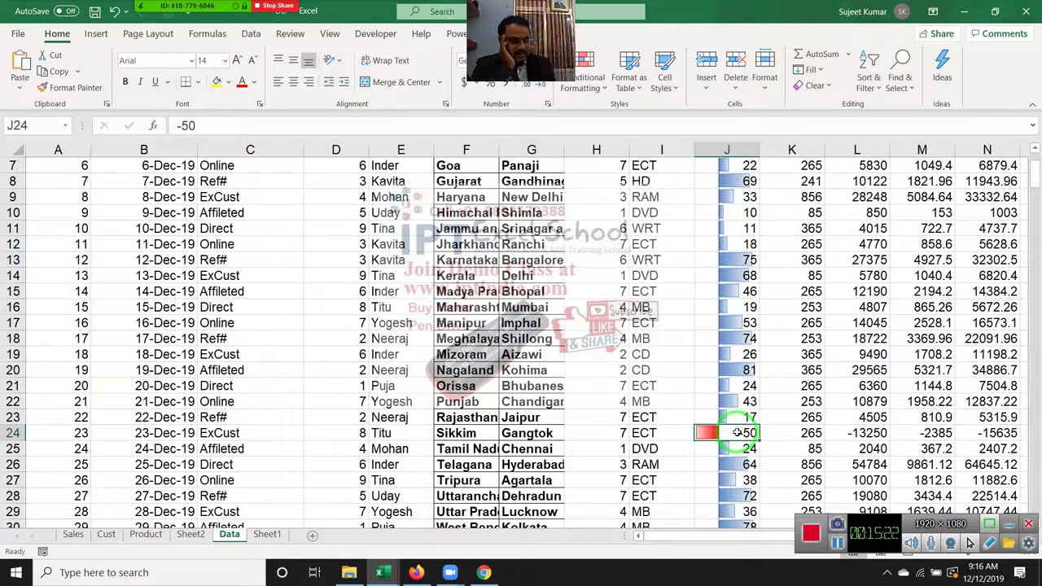
{"action": "type", "text": "45"}
{"action": "key", "text": "Return"}
{"action": "scroll", "coordinate": [737, 440], "scroll_direction": "down", "scroll_amount": 1}
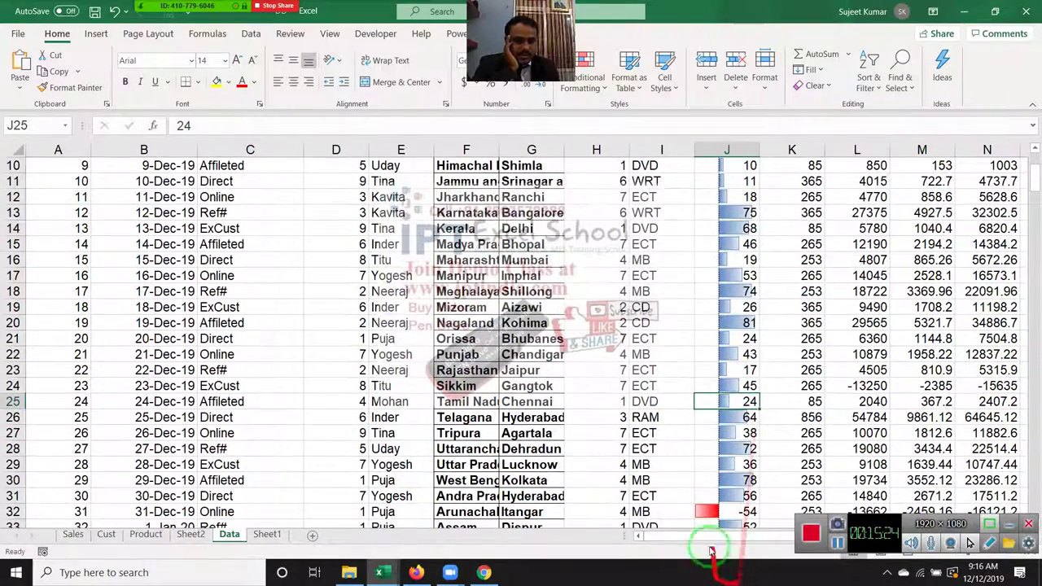
{"action": "left_click", "coordinate": [736, 526]}
{"action": "left_click", "coordinate": [735, 512]}
{"action": "type", "text": "7"}
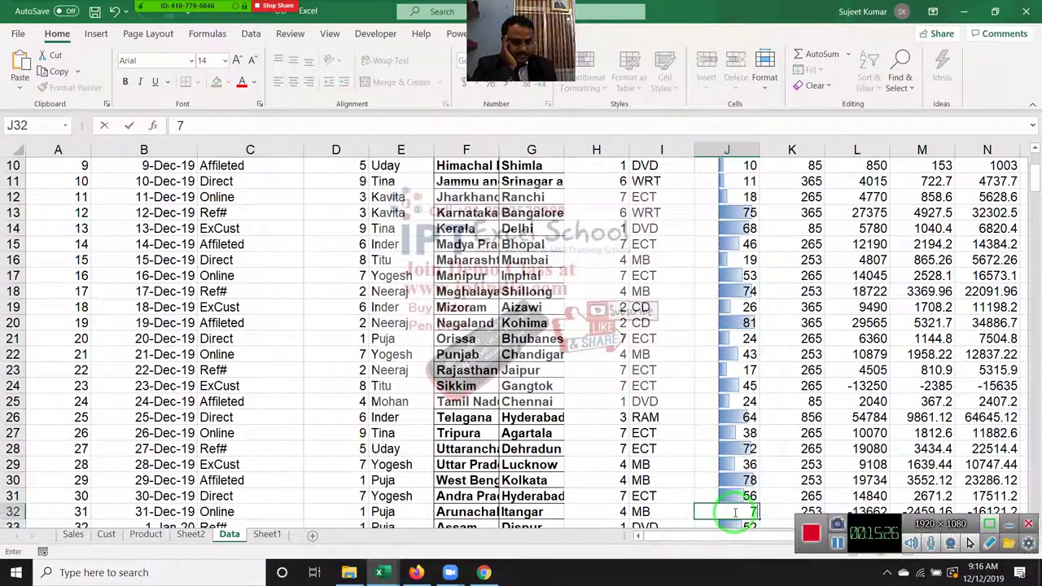
{"action": "key", "text": "Return"}
{"action": "scroll", "coordinate": [735, 494], "scroll_direction": "up", "scroll_amount": 4}
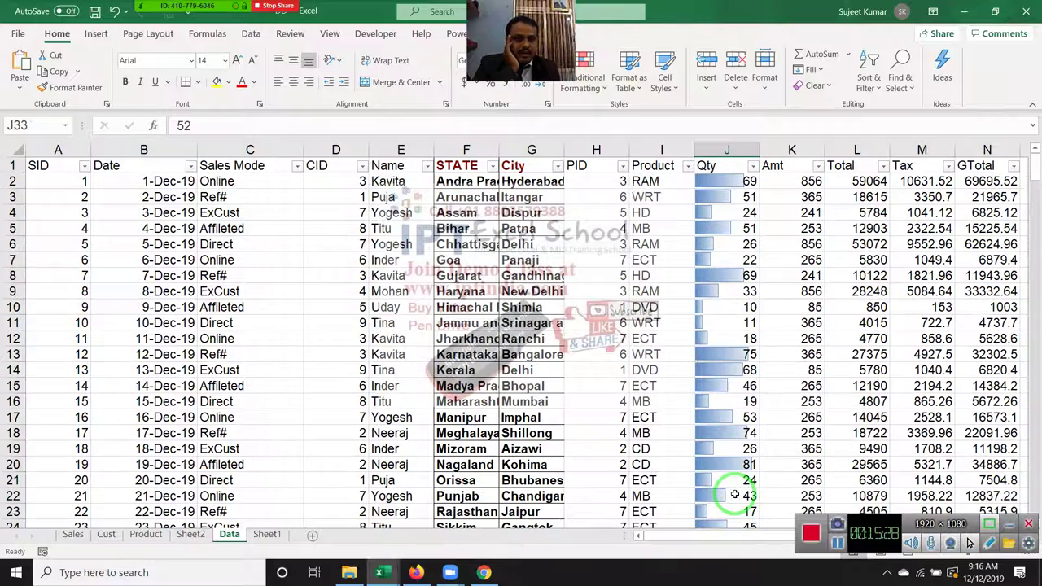
{"action": "left_click", "coordinate": [704, 184]}
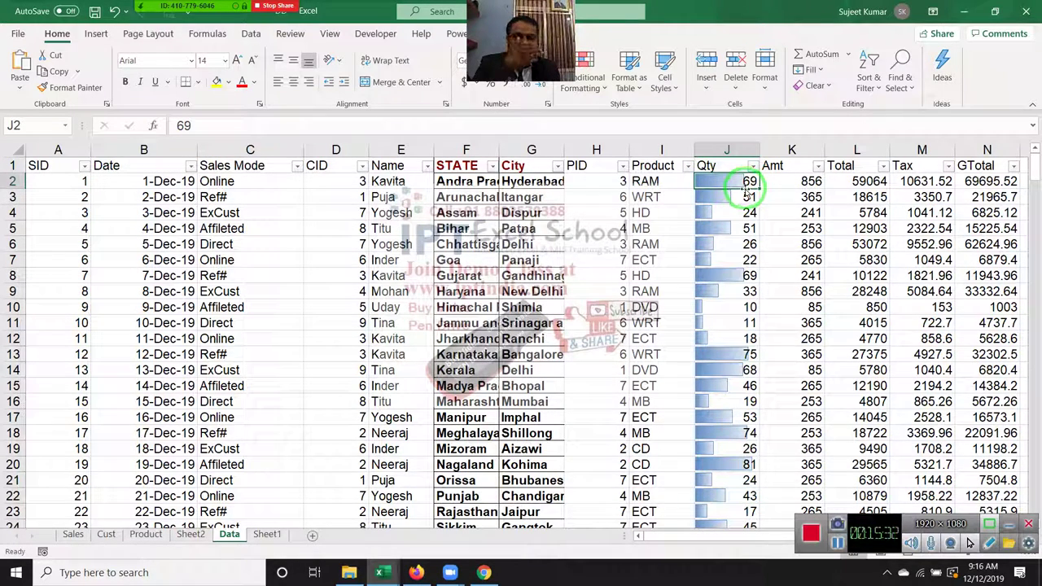
Widen the Qty column to about 20 and inspect the data bars for values like 90 and 89
{"action": "left_click_drag", "start_coordinate": [760, 150], "coordinate": [838, 152]}
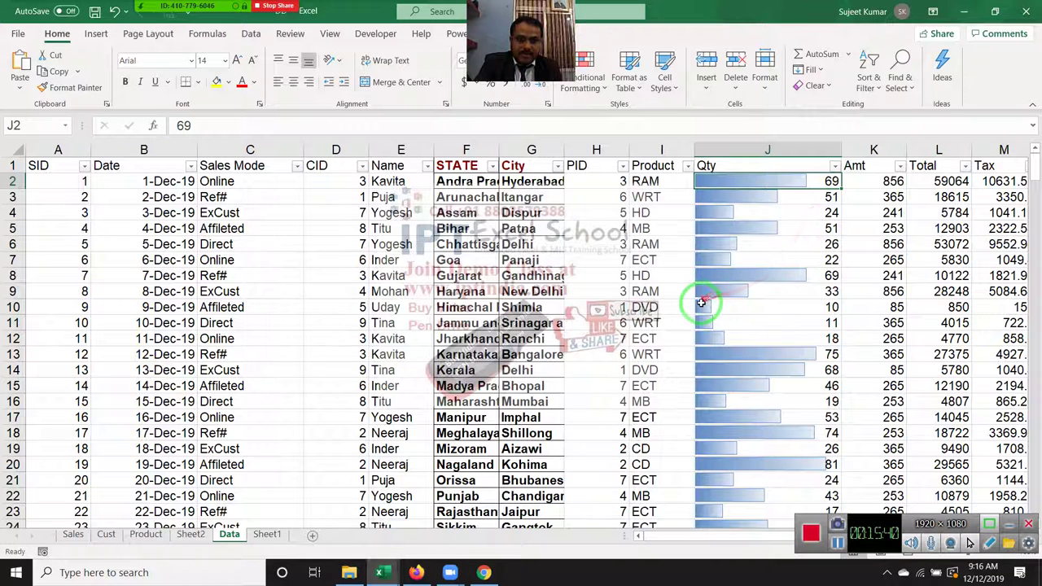
{"action": "left_click", "coordinate": [746, 291]}
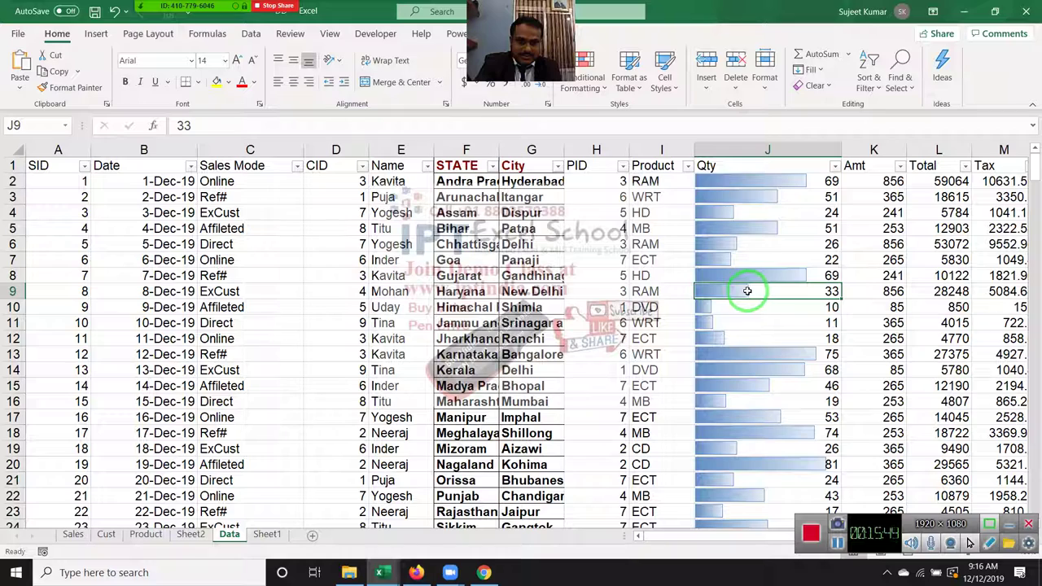
{"action": "left_click", "coordinate": [801, 353]}
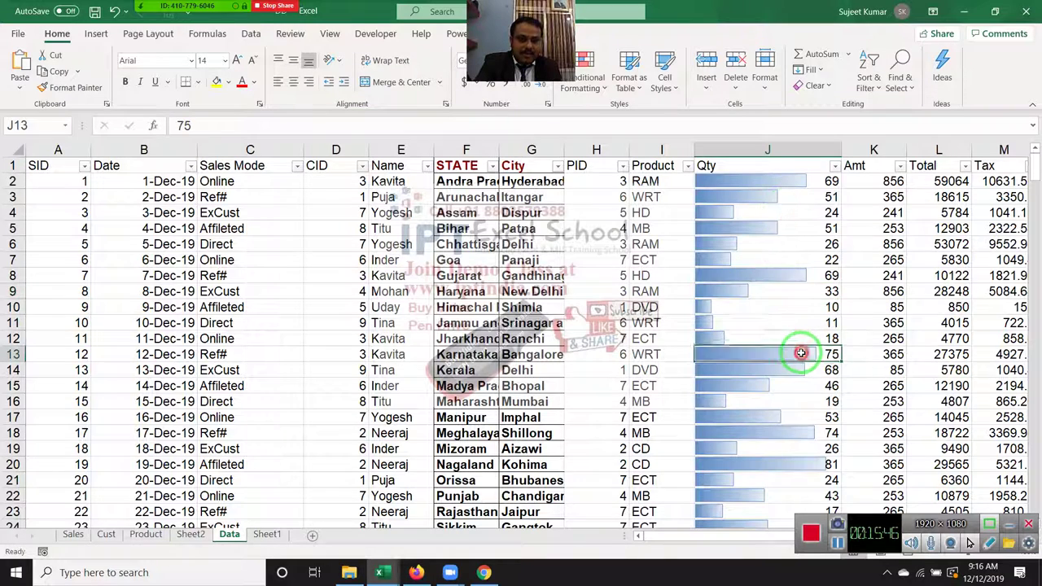
{"action": "scroll", "coordinate": [802, 358], "scroll_direction": "down", "scroll_amount": 1}
{"action": "left_click", "coordinate": [810, 415]}
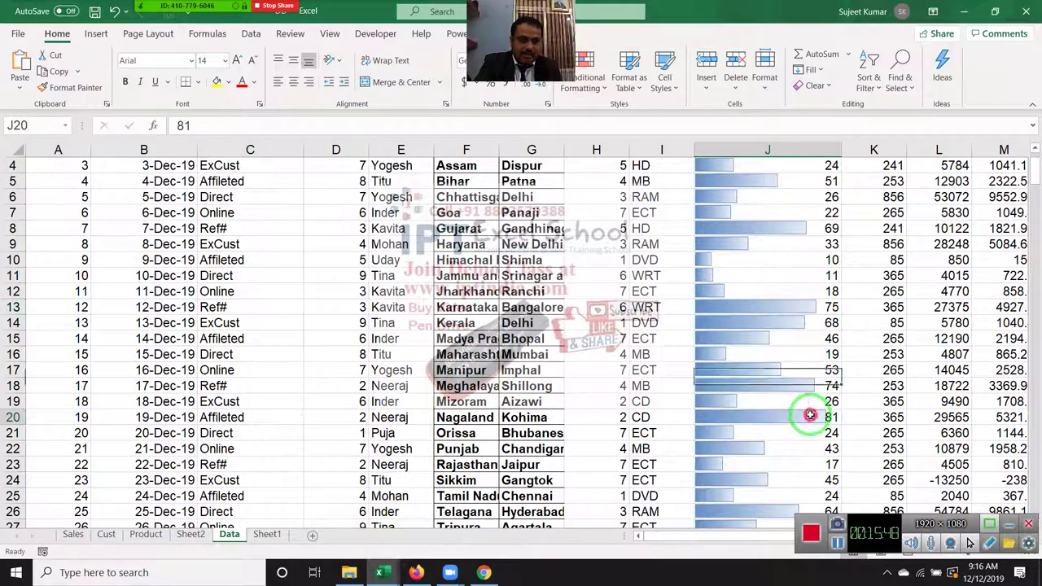
{"action": "scroll", "coordinate": [810, 416], "scroll_direction": "down", "scroll_amount": 2}
{"action": "scroll", "coordinate": [808, 415], "scroll_direction": "down", "scroll_amount": 3}
{"action": "scroll", "coordinate": [804, 415], "scroll_direction": "down", "scroll_amount": 2}
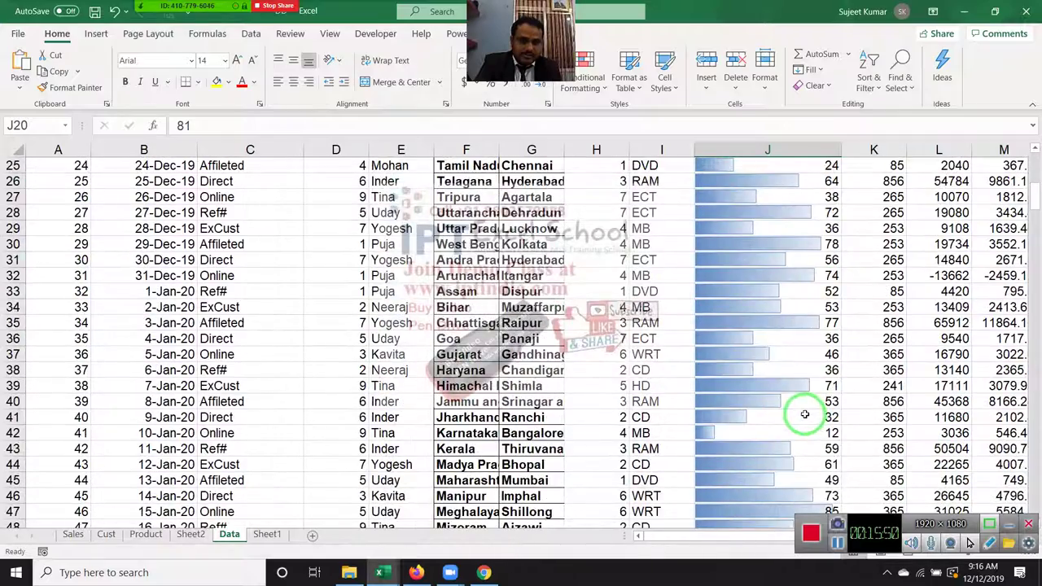
{"action": "scroll", "coordinate": [805, 415], "scroll_direction": "down", "scroll_amount": 2}
{"action": "scroll", "coordinate": [810, 463], "scroll_direction": "down", "scroll_amount": 5}
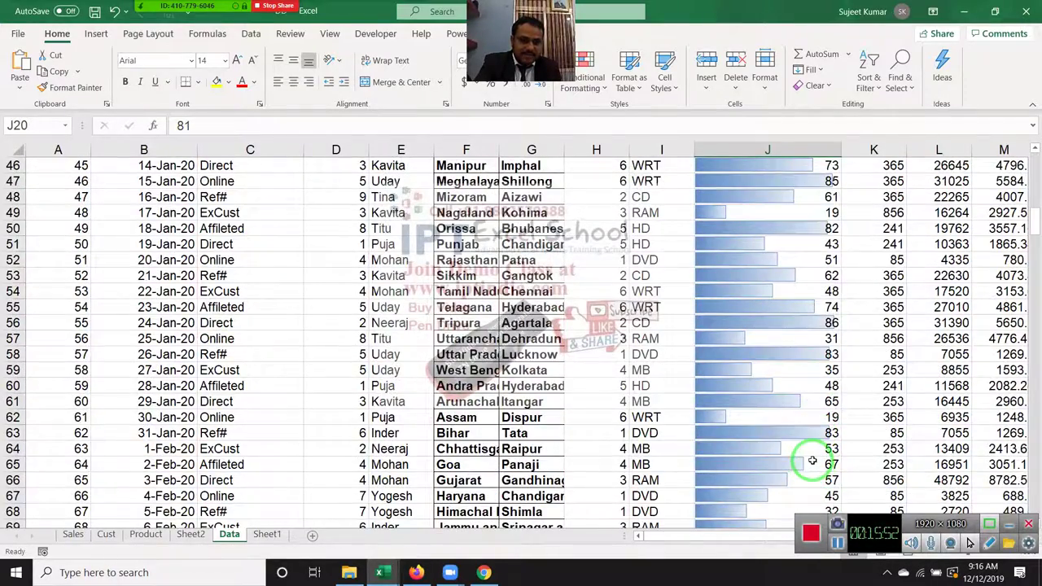
{"action": "scroll", "coordinate": [806, 459], "scroll_direction": "down", "scroll_amount": 3}
{"action": "scroll", "coordinate": [804, 459], "scroll_direction": "down", "scroll_amount": 3}
{"action": "scroll", "coordinate": [806, 457], "scroll_direction": "up", "scroll_amount": 1}
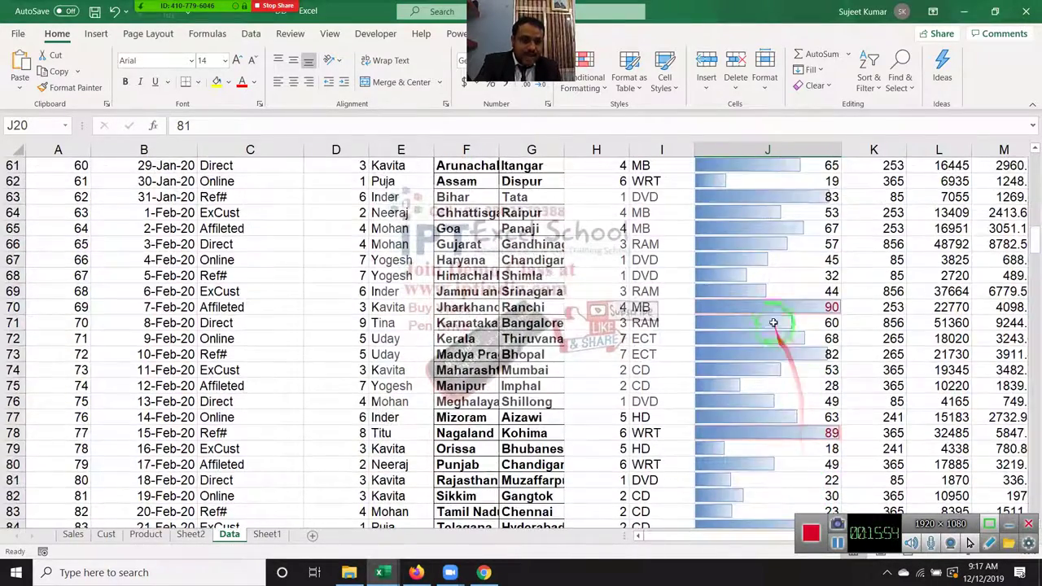
{"action": "left_click", "coordinate": [768, 307]}
{"action": "left_click", "coordinate": [751, 433]}
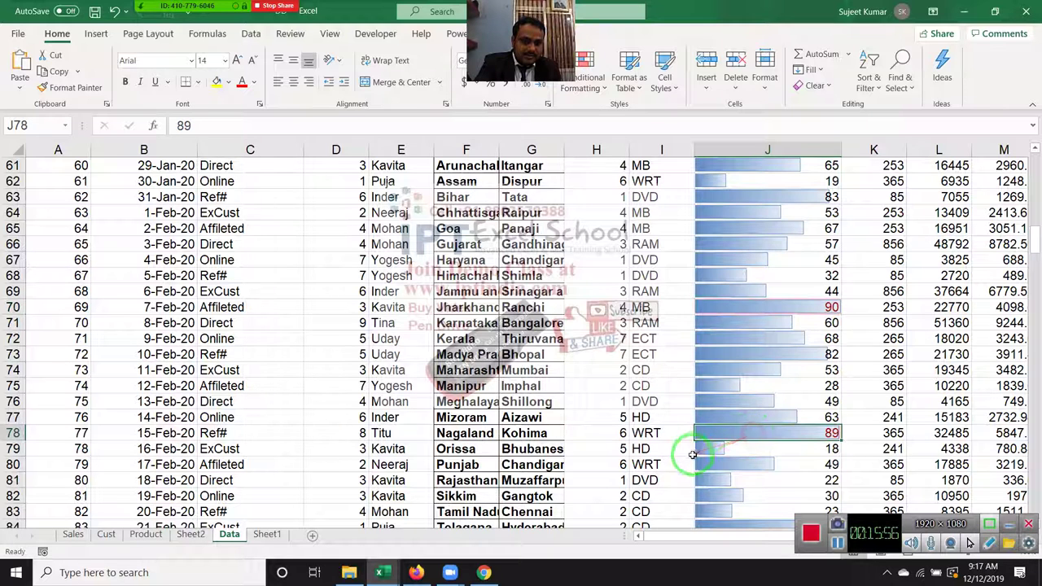
{"action": "left_click", "coordinate": [731, 464]}
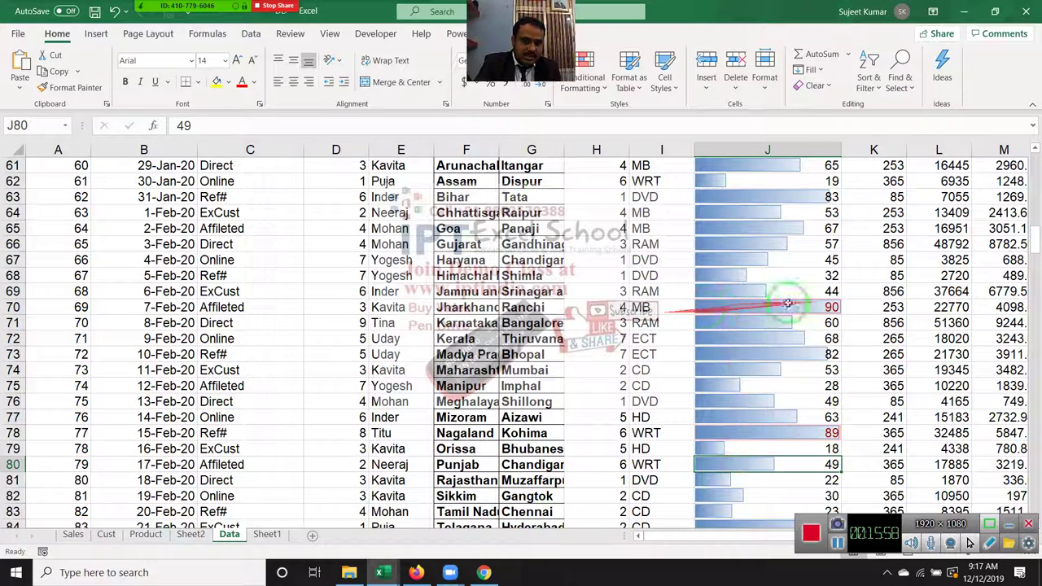
{"action": "scroll", "coordinate": [375, 460], "scroll_direction": "up", "scroll_amount": 4}
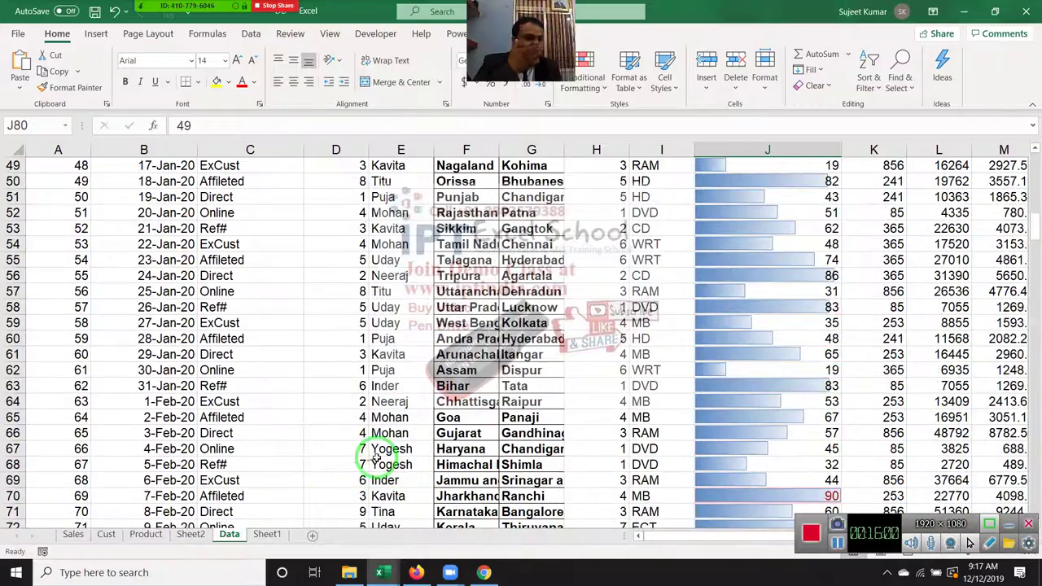
{"action": "scroll", "coordinate": [375, 459], "scroll_direction": "up", "scroll_amount": 3}
{"action": "scroll", "coordinate": [375, 459], "scroll_direction": "up", "scroll_amount": 8}
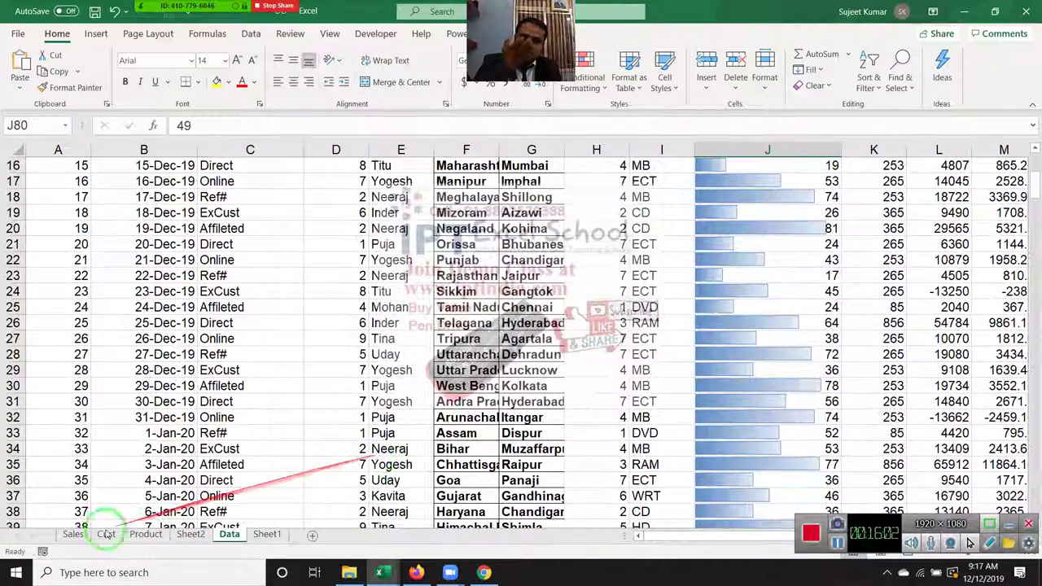
On Sheet1, enter the numbers 1 through 10 down cells D1:D10
{"action": "left_click", "coordinate": [265, 535]}
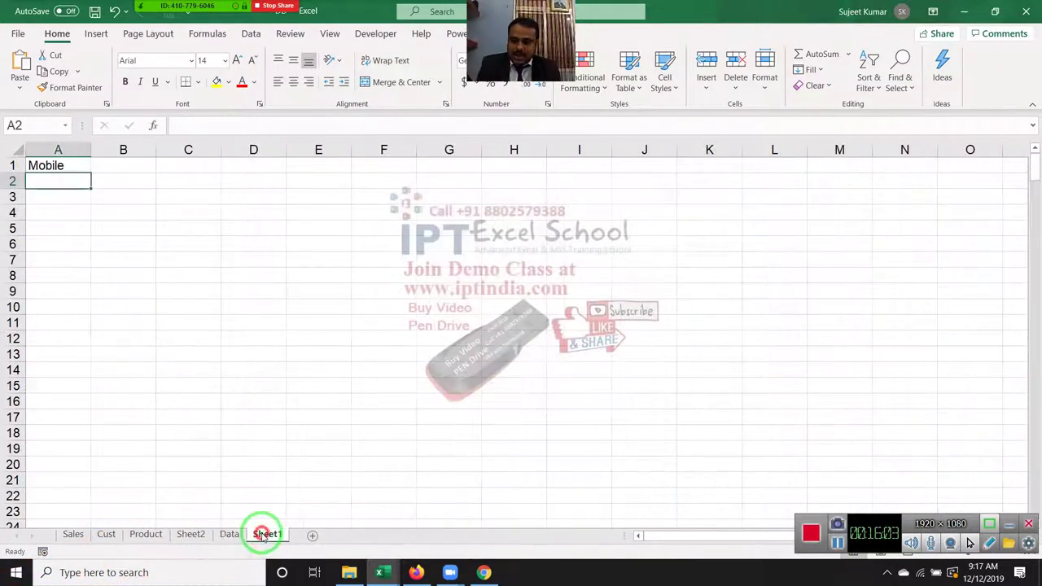
{"action": "left_click", "coordinate": [263, 168]}
{"action": "type", "text": "1"}
{"action": "key", "text": "Return"}
{"action": "type", "text": "2"}
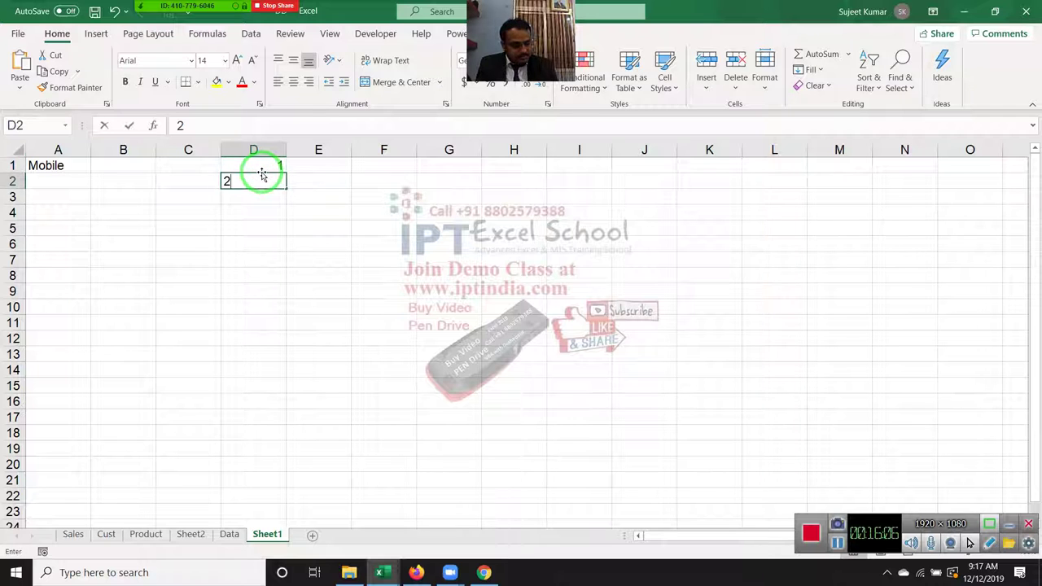
{"action": "type", "text": " 3 4 5 "}
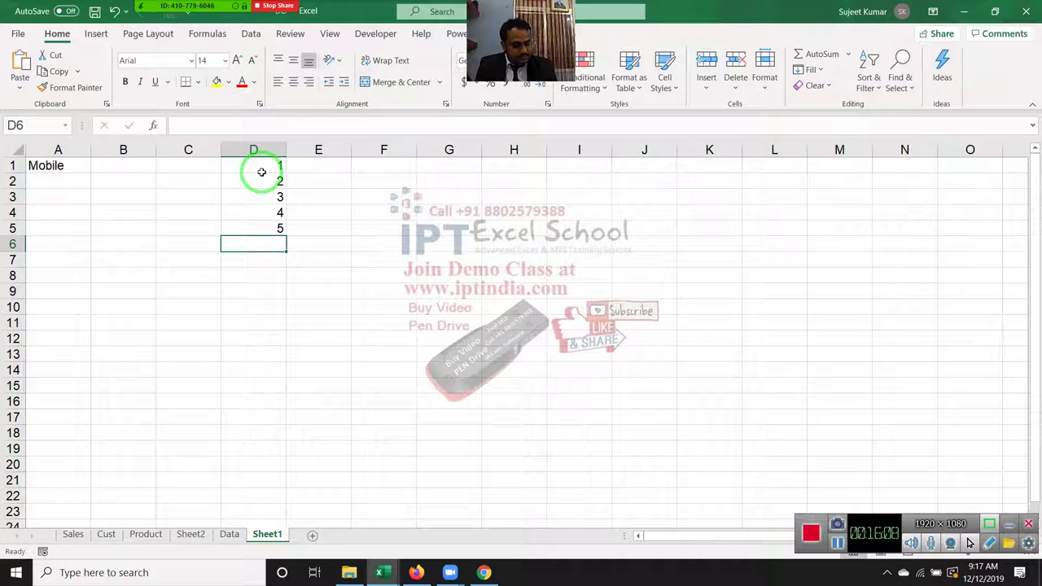
{"action": "type", "text": "6"}
{"action": "key", "text": "Return"}
{"action": "type", "text": "7"}
{"action": "key", "text": "Return"}
{"action": "type", "text": "8"}
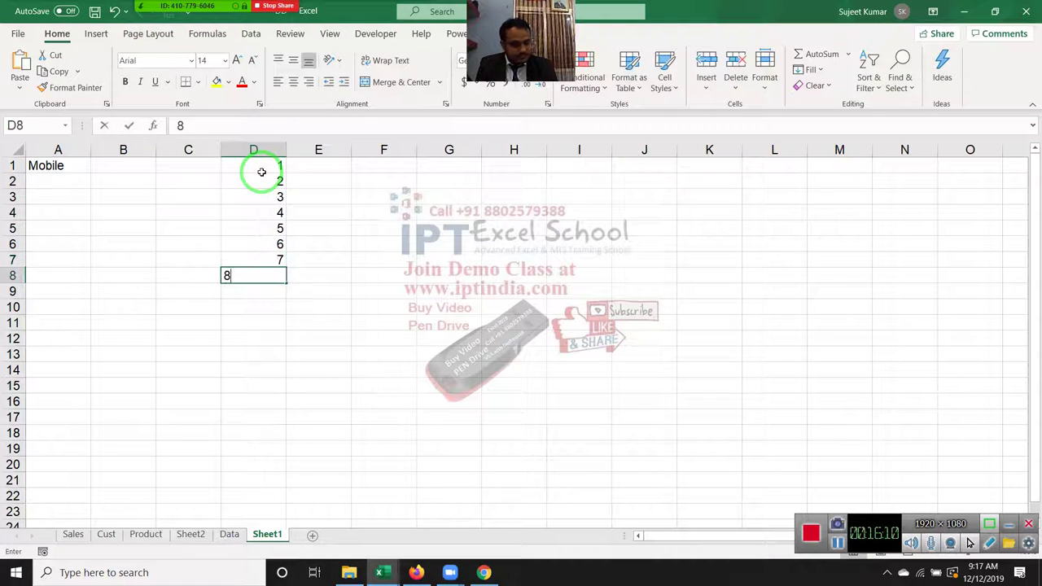
{"action": "key", "text": "Return"}
{"action": "type", "text": "9"}
{"action": "key", "text": "Return"}
{"action": "type", "text": "10"}
{"action": "key", "text": "Return"}
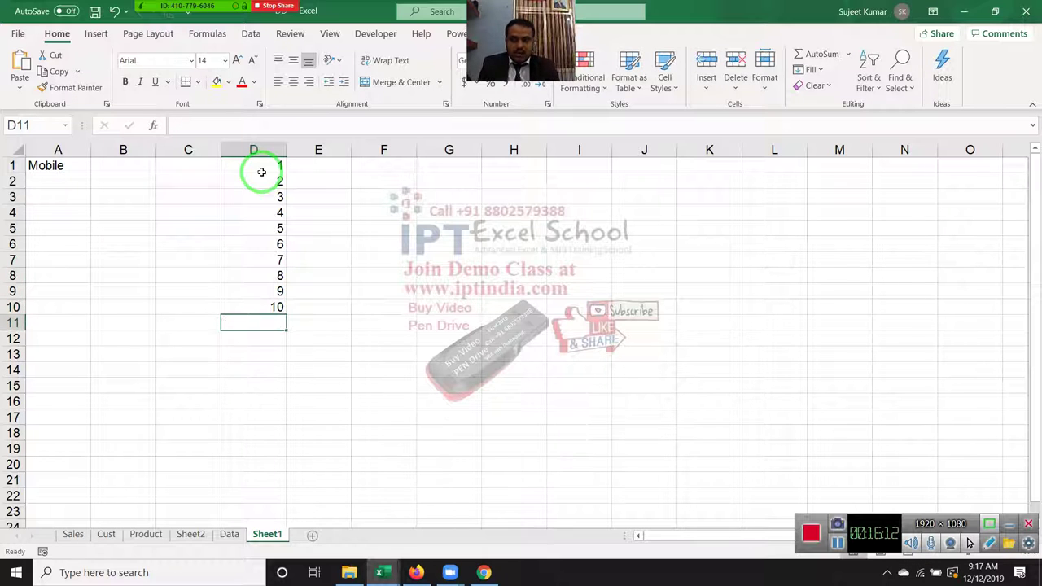
Select D1:D10 and browse the Data Bars, Color Scales and Icon Sets choices
{"action": "left_click_drag", "start_coordinate": [261, 307], "coordinate": [261, 172]}
{"action": "left_click", "coordinate": [594, 88]}
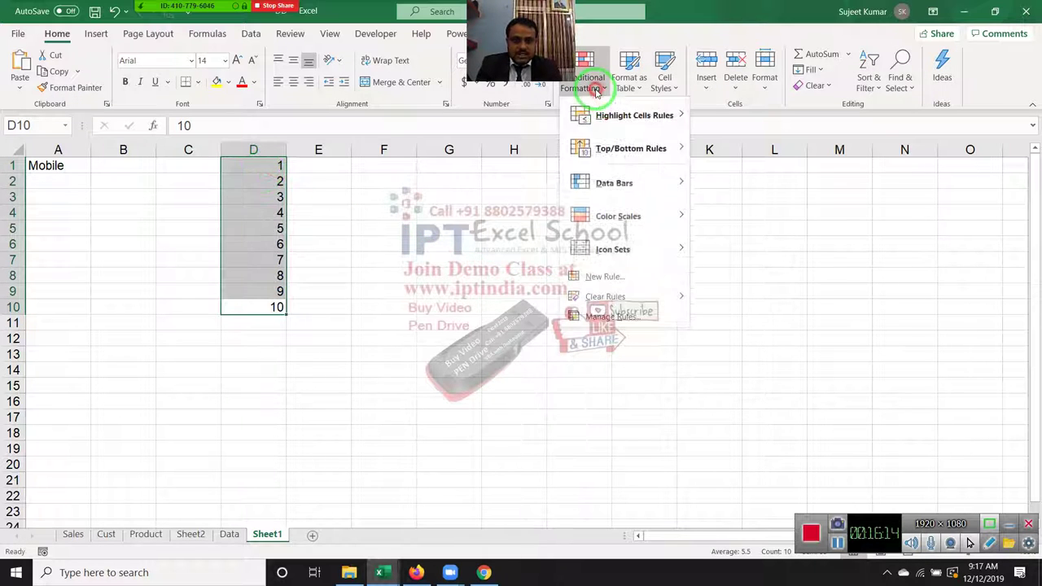
{"action": "mouse_move", "coordinate": [600, 182]}
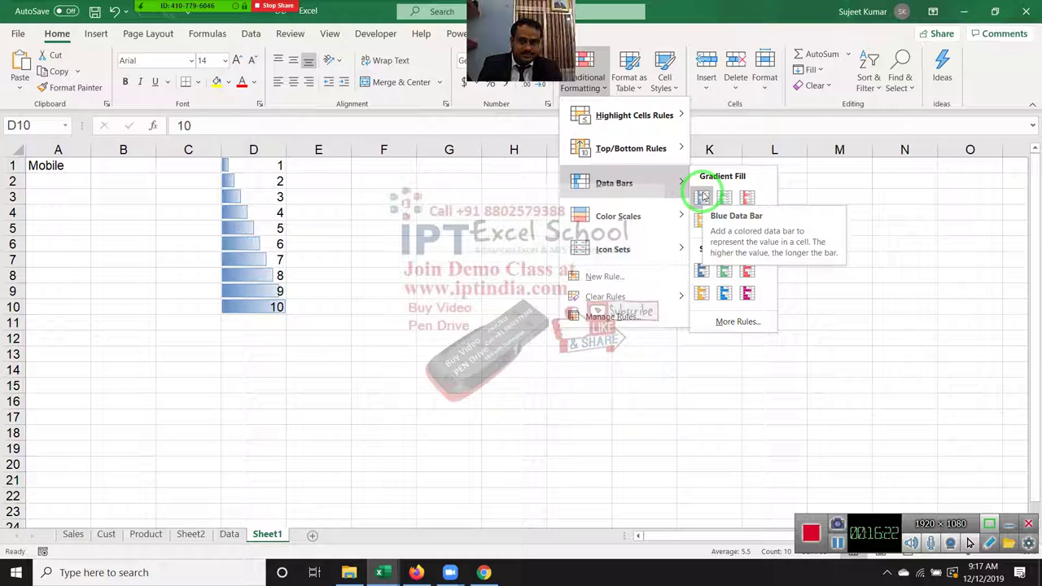
{"action": "mouse_move", "coordinate": [672, 215]}
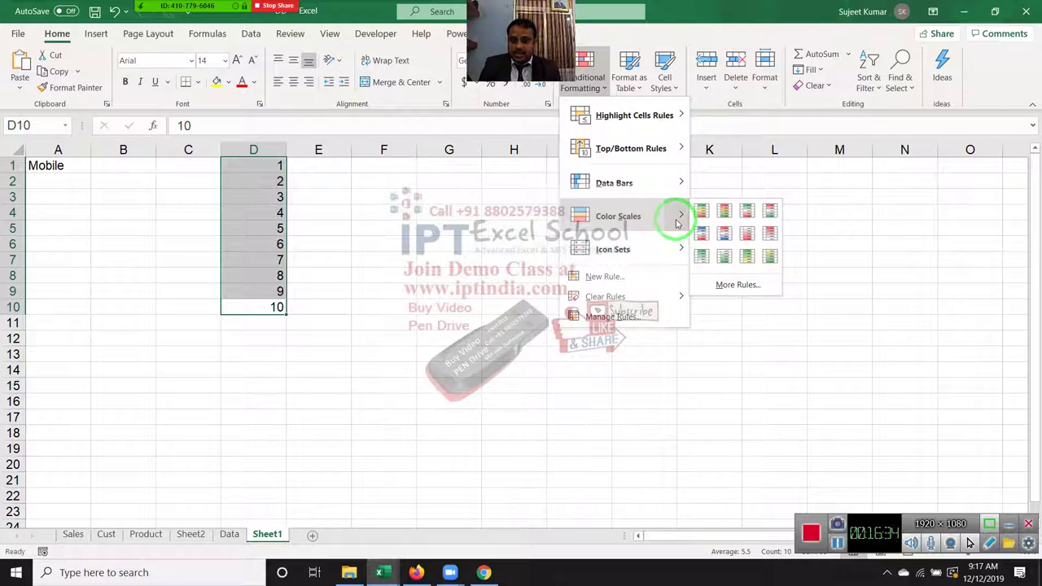
{"action": "mouse_move", "coordinate": [669, 249]}
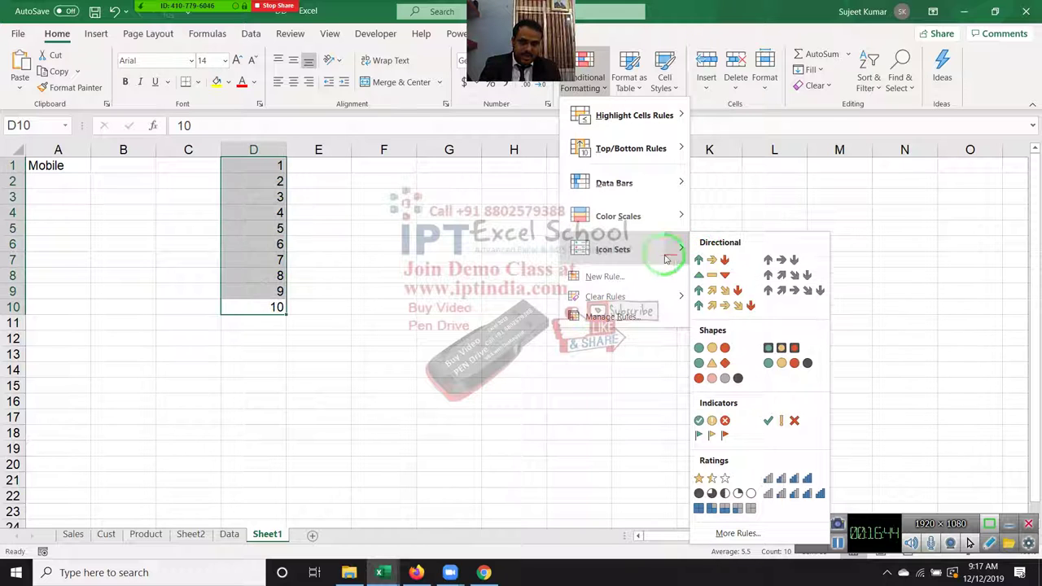
Enter headings Q1 and Q2 in G5:H5 with values 85 and 67 beneath in G6:H6
{"action": "left_click", "coordinate": [458, 228]}
{"action": "left_click", "coordinate": [457, 229]}
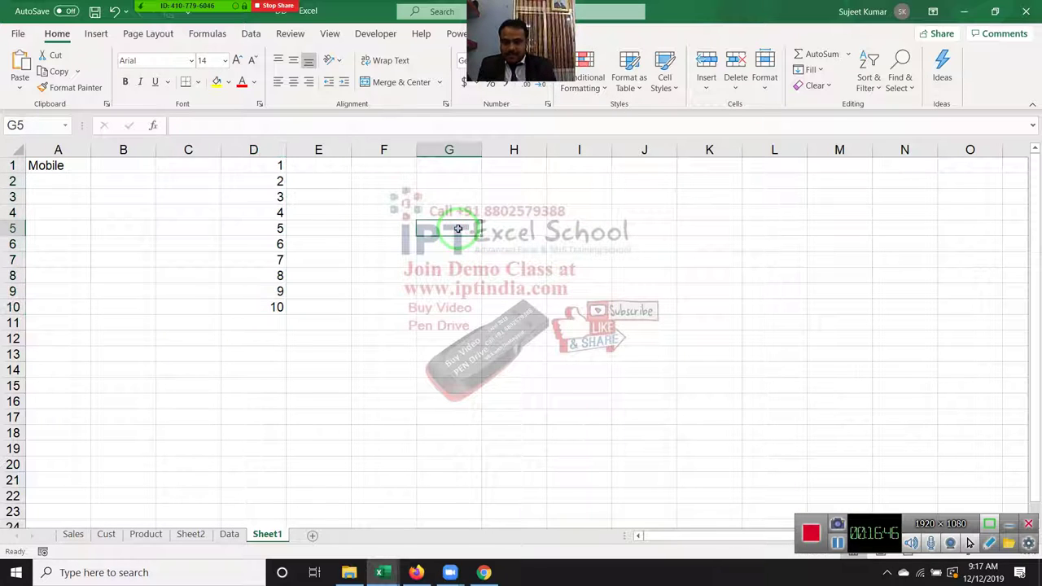
{"action": "type", "text": "Q1"}
{"action": "key", "text": "Tab"}
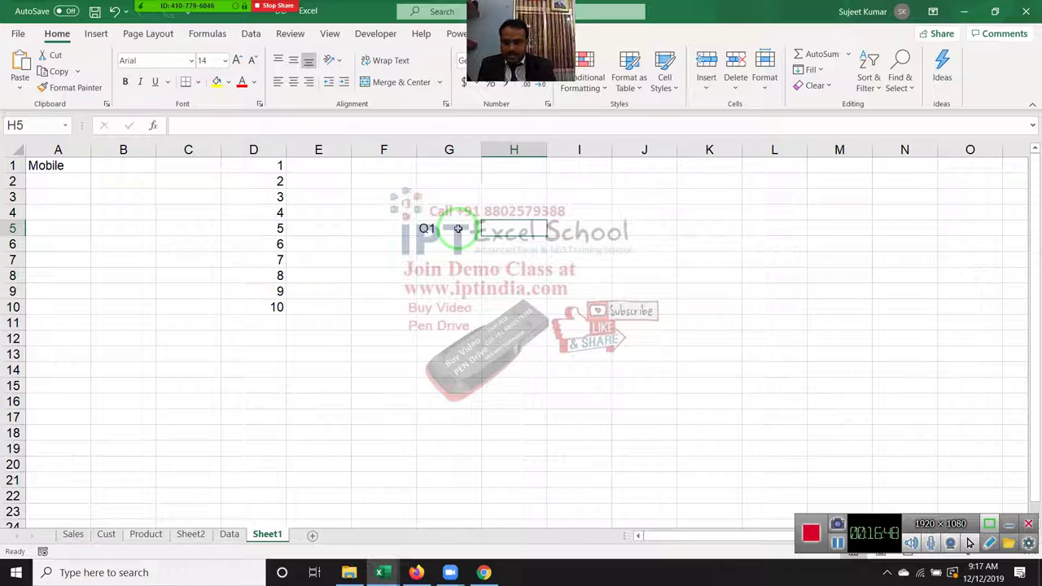
{"action": "type", "text": "Q2"}
{"action": "key", "text": "Return"}
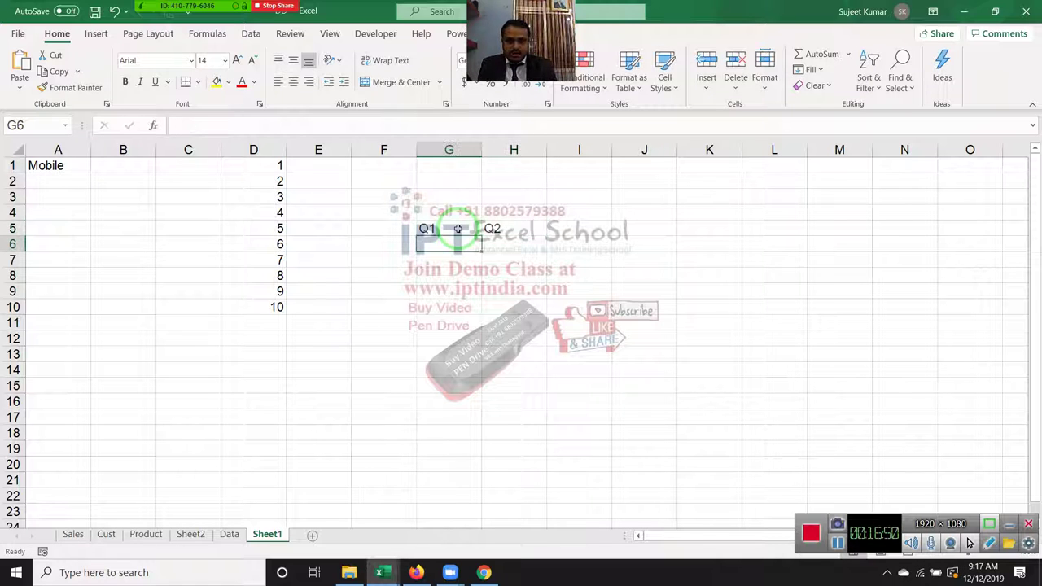
{"action": "type", "text": "85"}
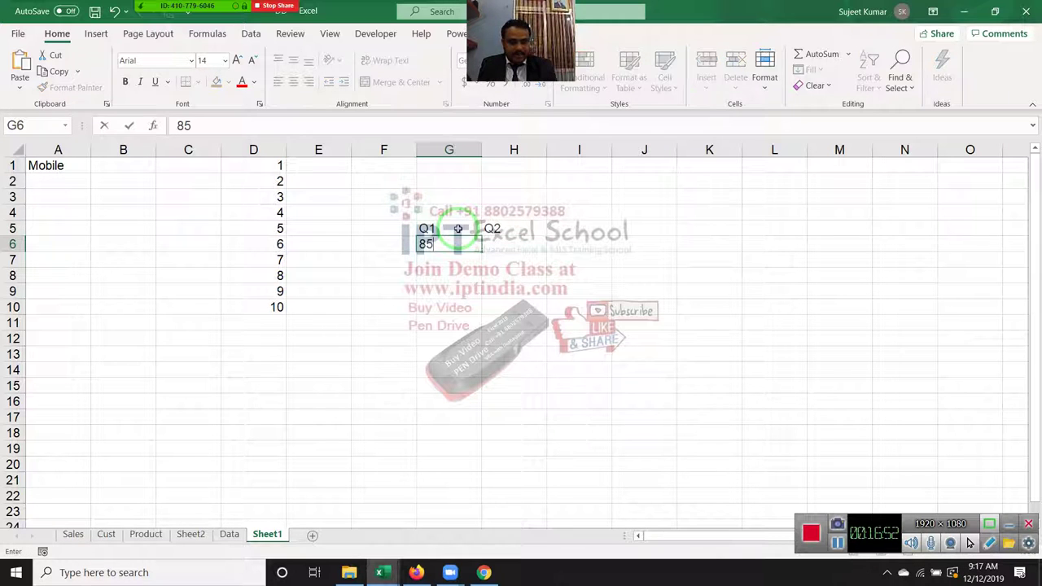
{"action": "key", "text": "Tab"}
{"action": "type", "text": "6"}
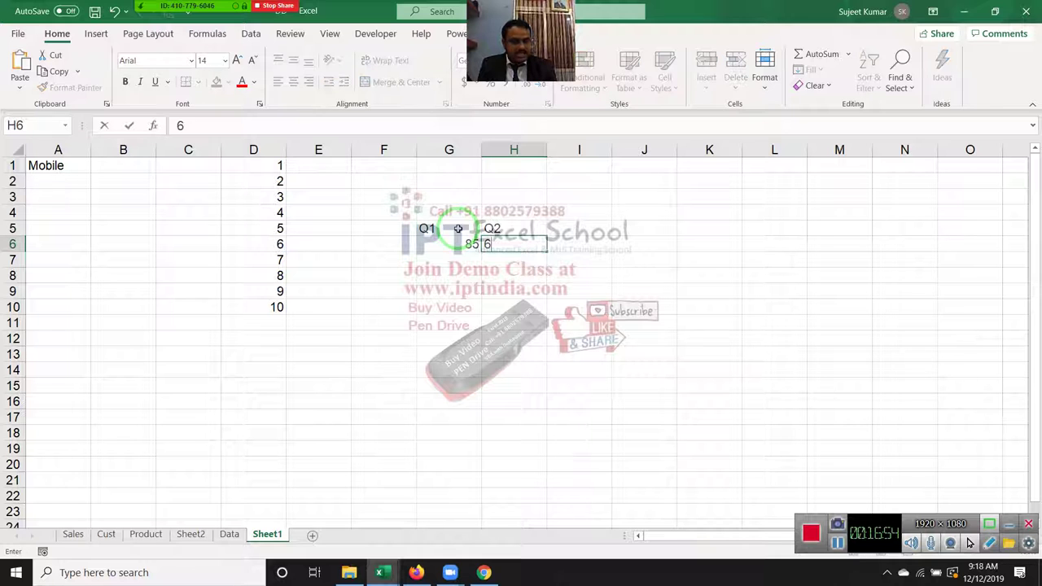
{"action": "key", "text": "Return"}
Apply the 3 Arrows icon set conditional format to G6:H6
{"action": "left_click_drag", "start_coordinate": [460, 244], "coordinate": [521, 244]}
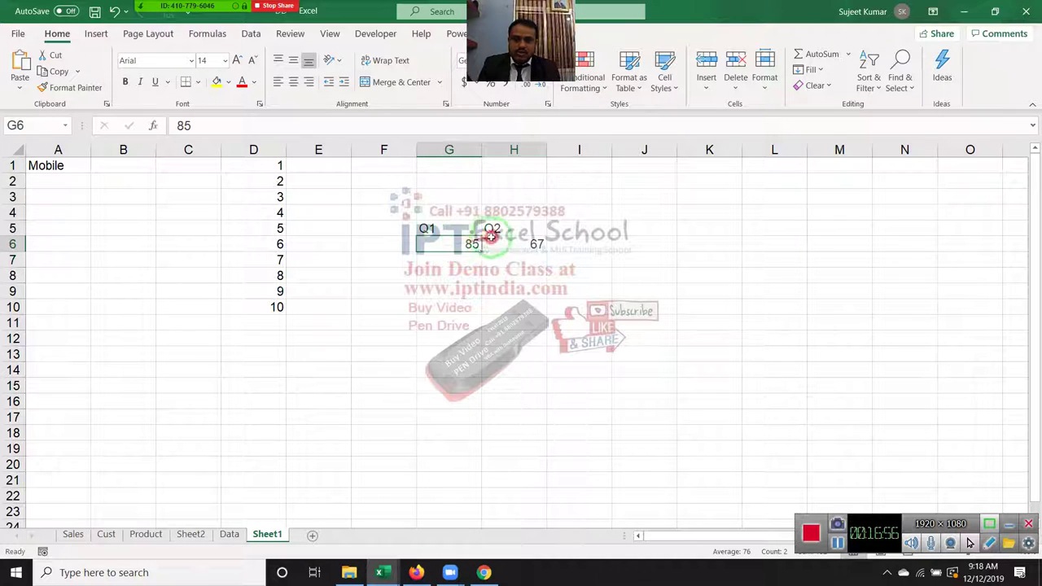
{"action": "left_click", "coordinate": [582, 82]}
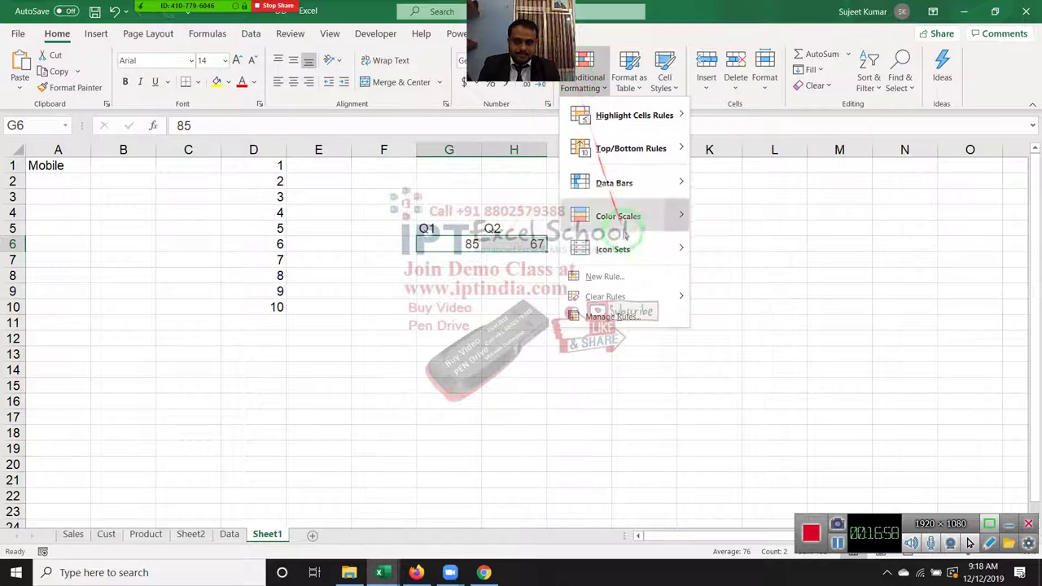
{"action": "mouse_move", "coordinate": [631, 253]}
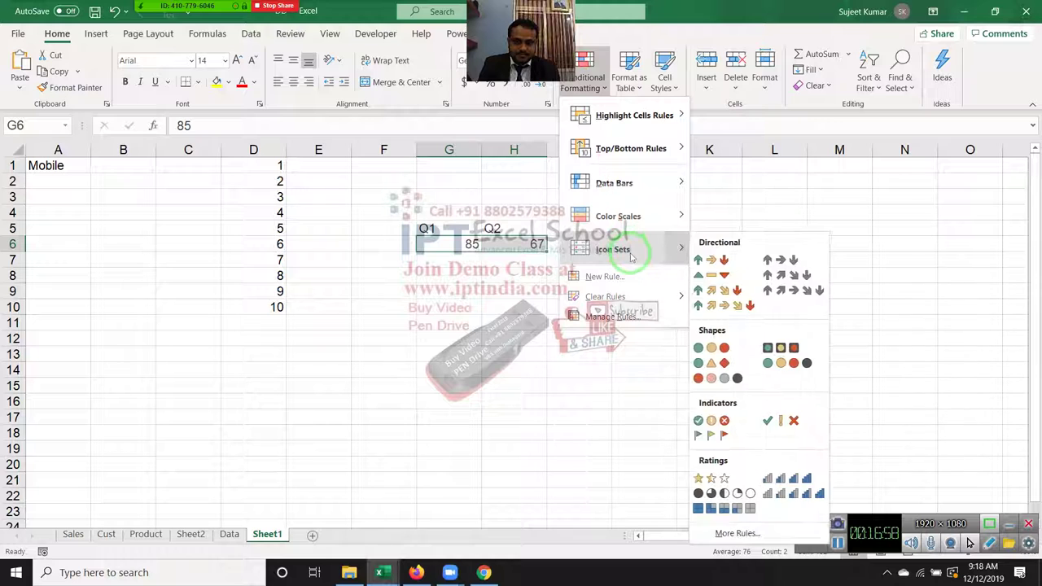
{"action": "left_click", "coordinate": [710, 261]}
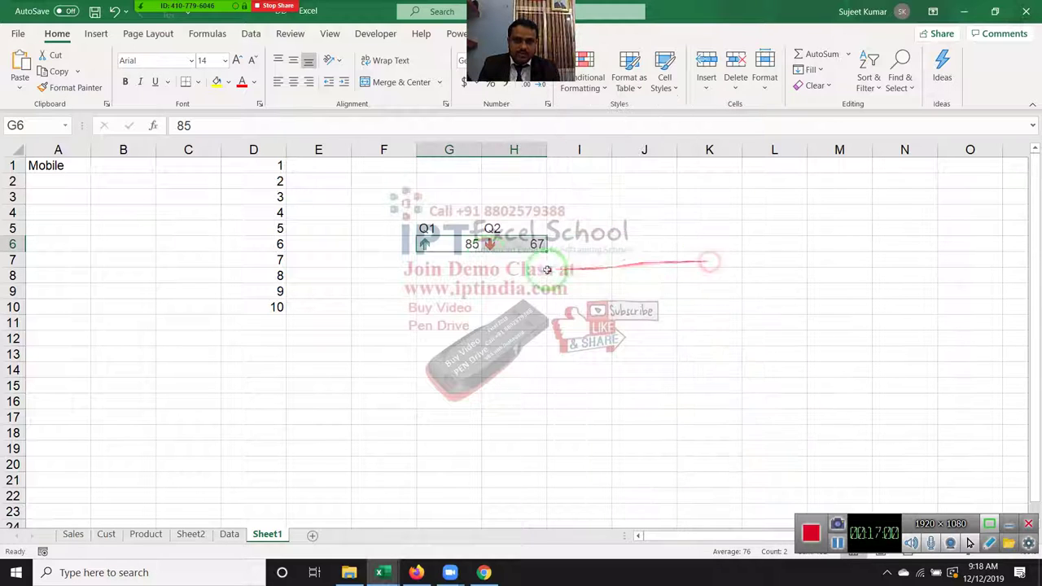
Change the Q2 value in H6 to 87 so its arrow turns green up
{"action": "left_click", "coordinate": [483, 245]}
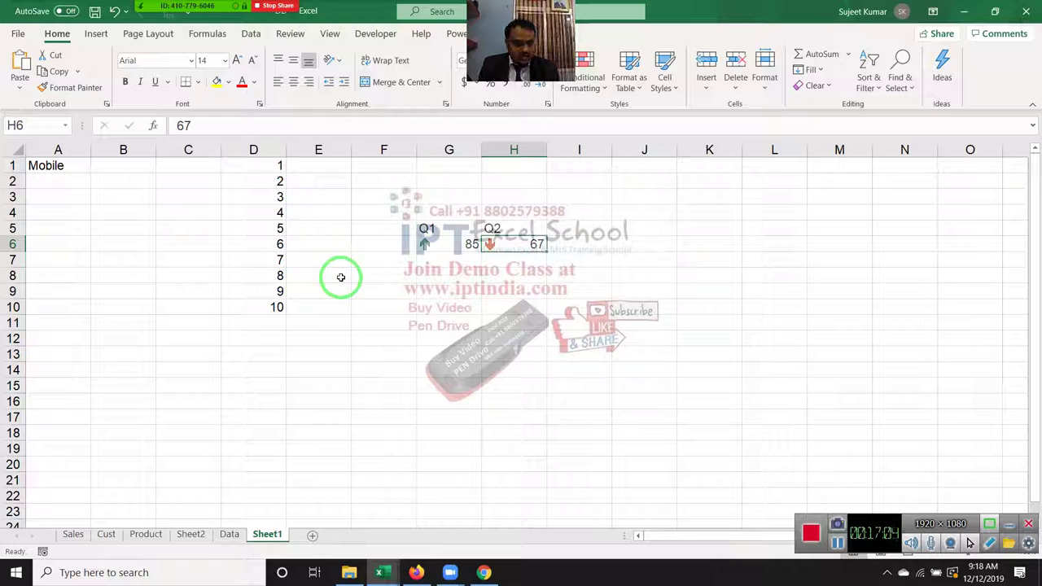
{"action": "type", "text": "87"}
{"action": "key", "text": "Return"}
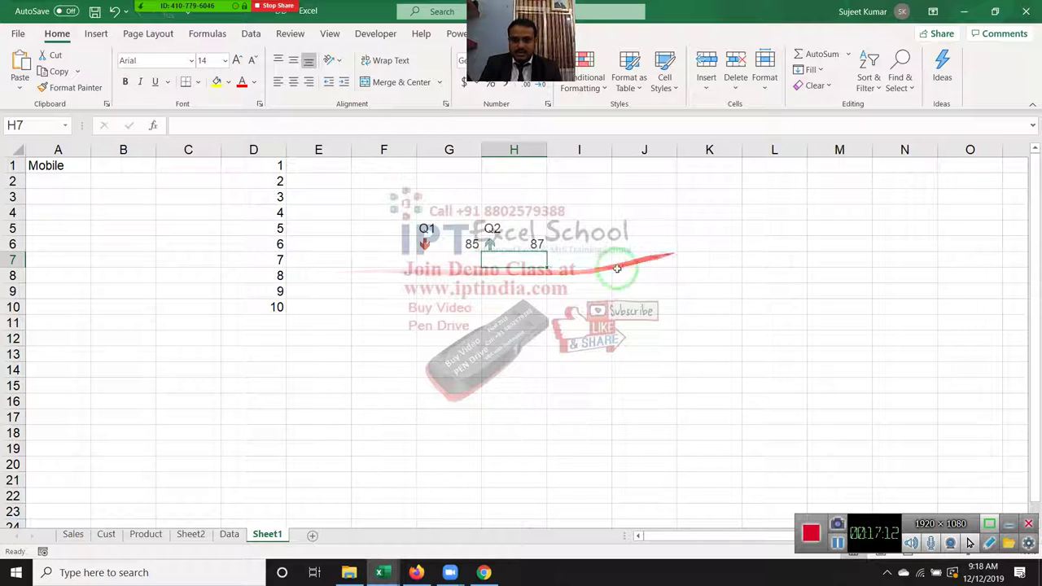
{"action": "left_click", "coordinate": [574, 90]}
{"action": "mouse_move", "coordinate": [579, 114]}
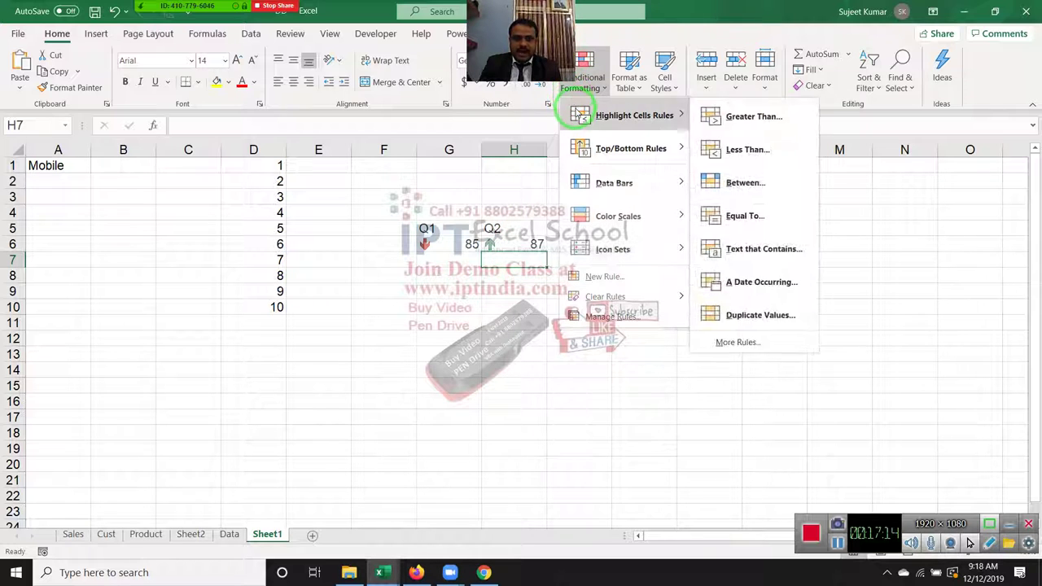
{"action": "mouse_move", "coordinate": [580, 181]}
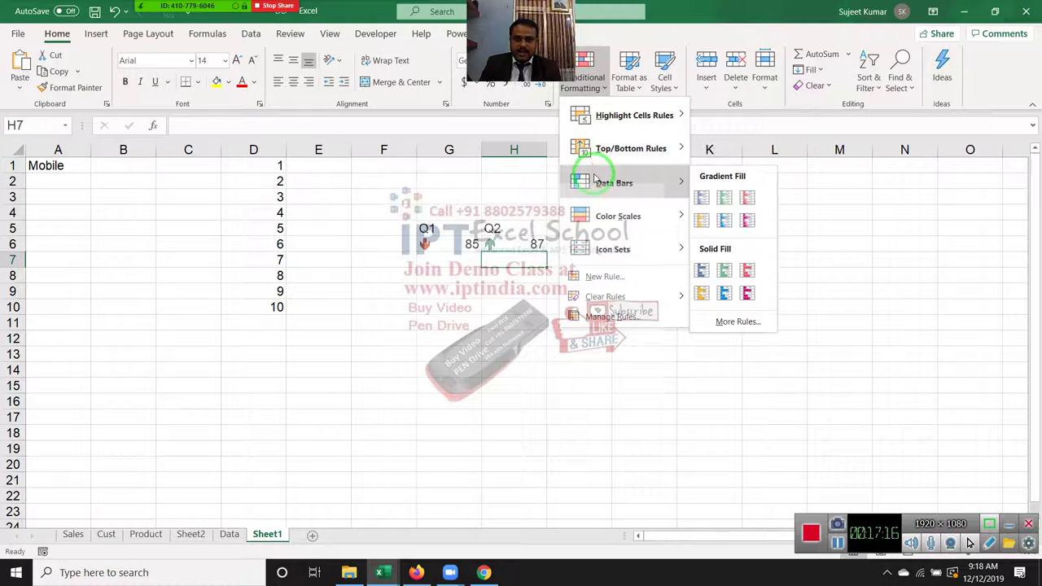
{"action": "mouse_move", "coordinate": [595, 250]}
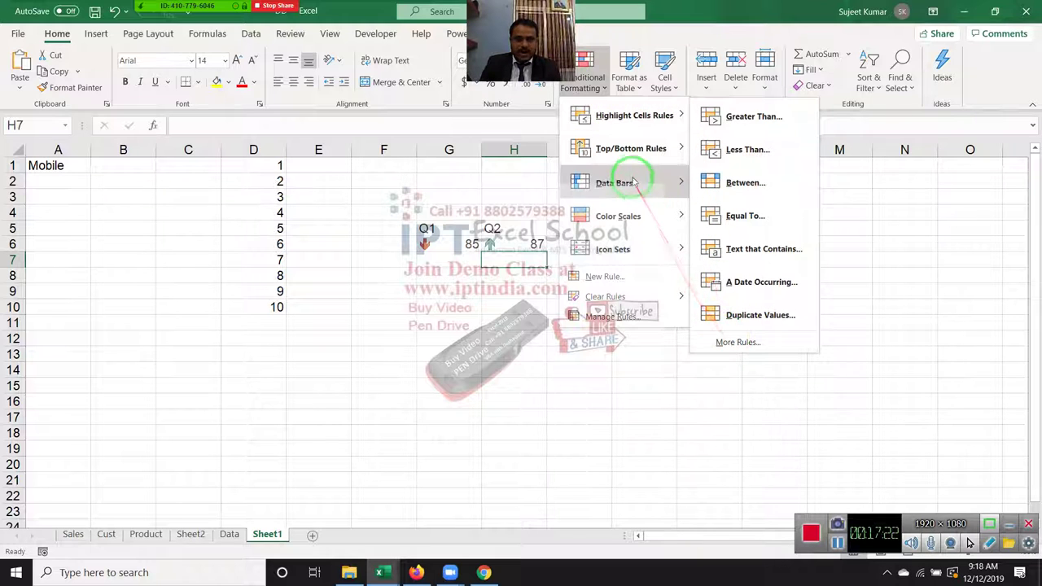
{"action": "mouse_move", "coordinate": [623, 182]}
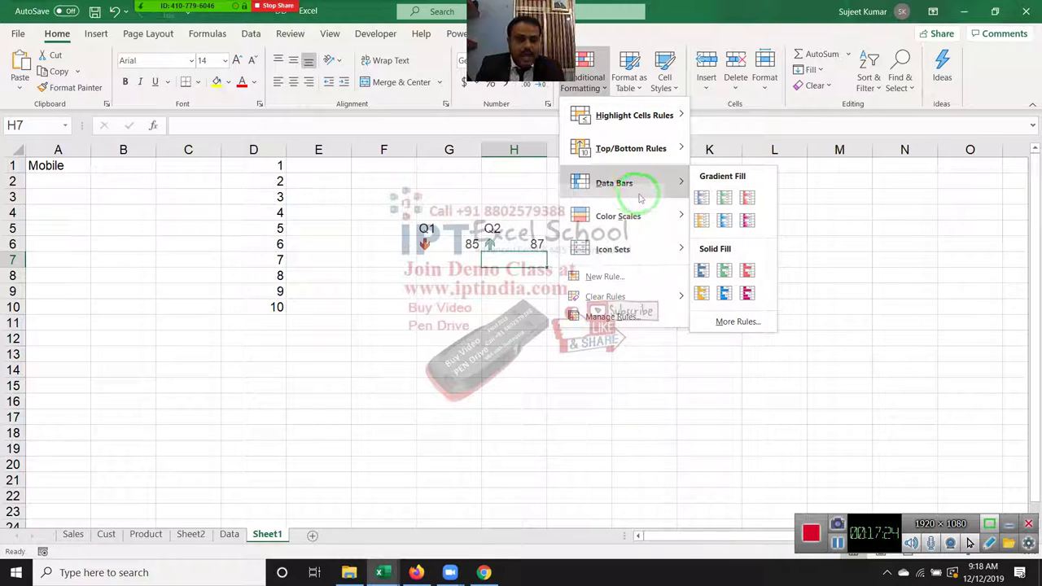
{"action": "mouse_move", "coordinate": [643, 249]}
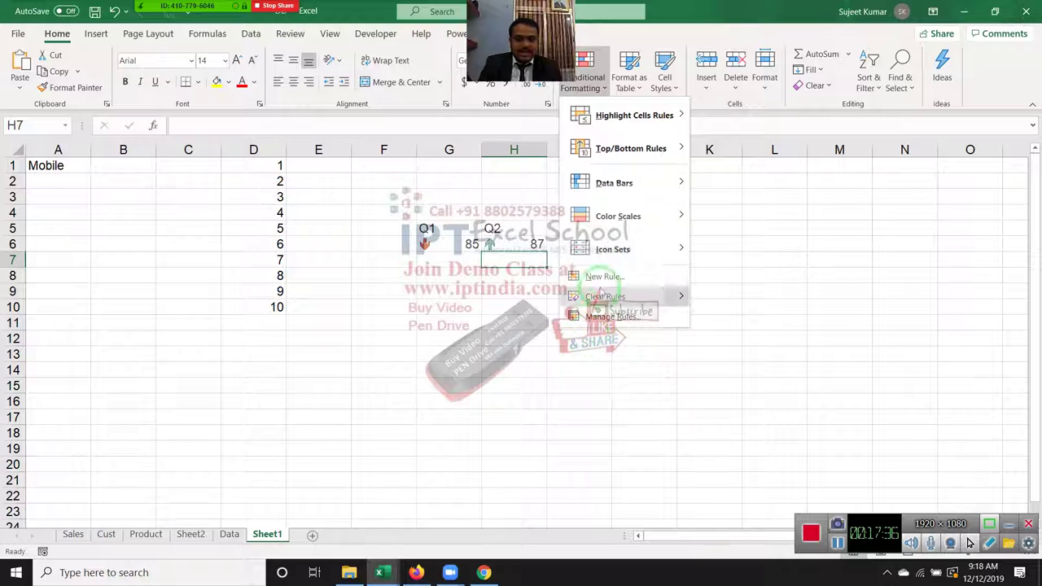
{"action": "left_click", "coordinate": [469, 289]}
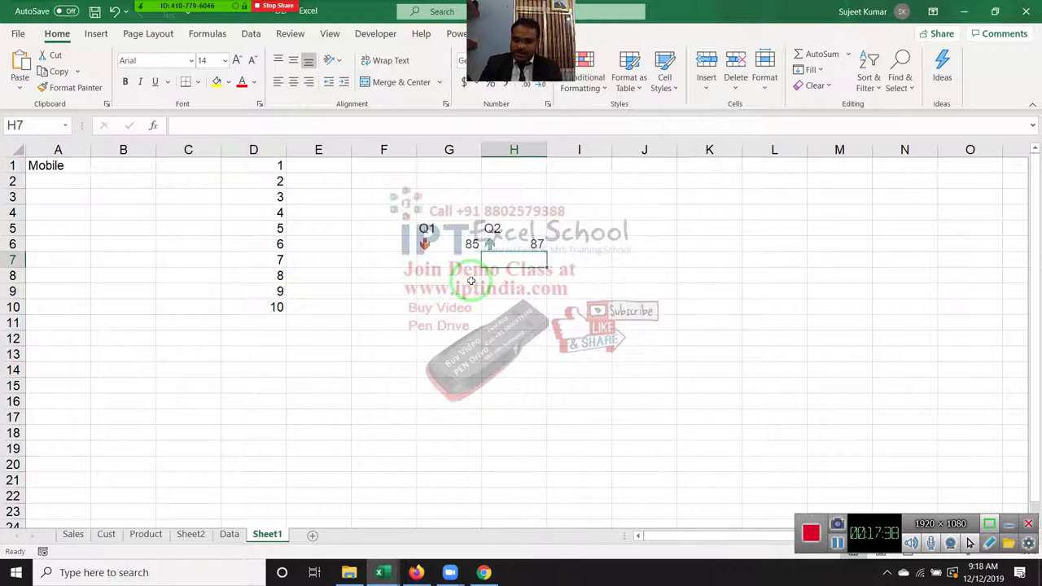